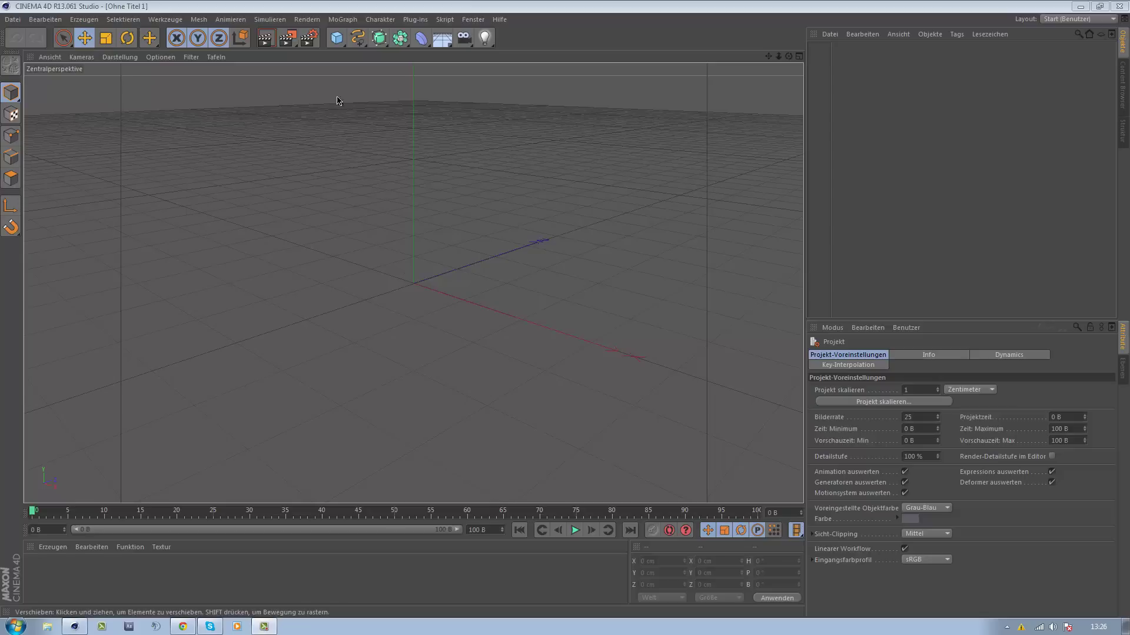
- Create a Null object and rename it Emitter1
{"action": "left_click", "coordinate": [344, 47]}
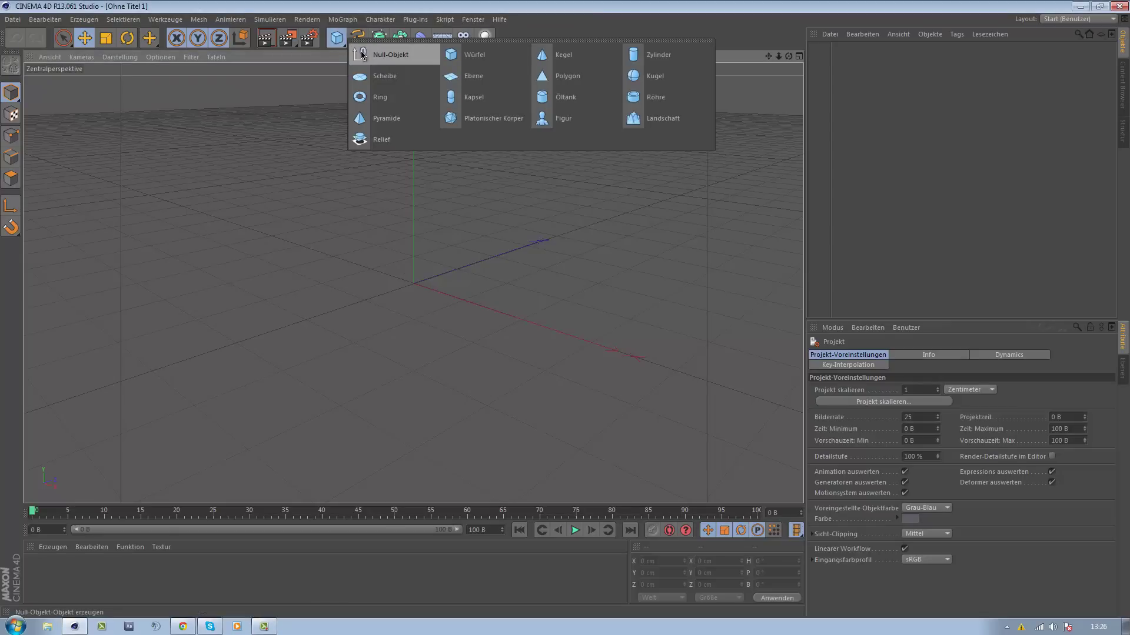
{"action": "left_click", "coordinate": [363, 56]}
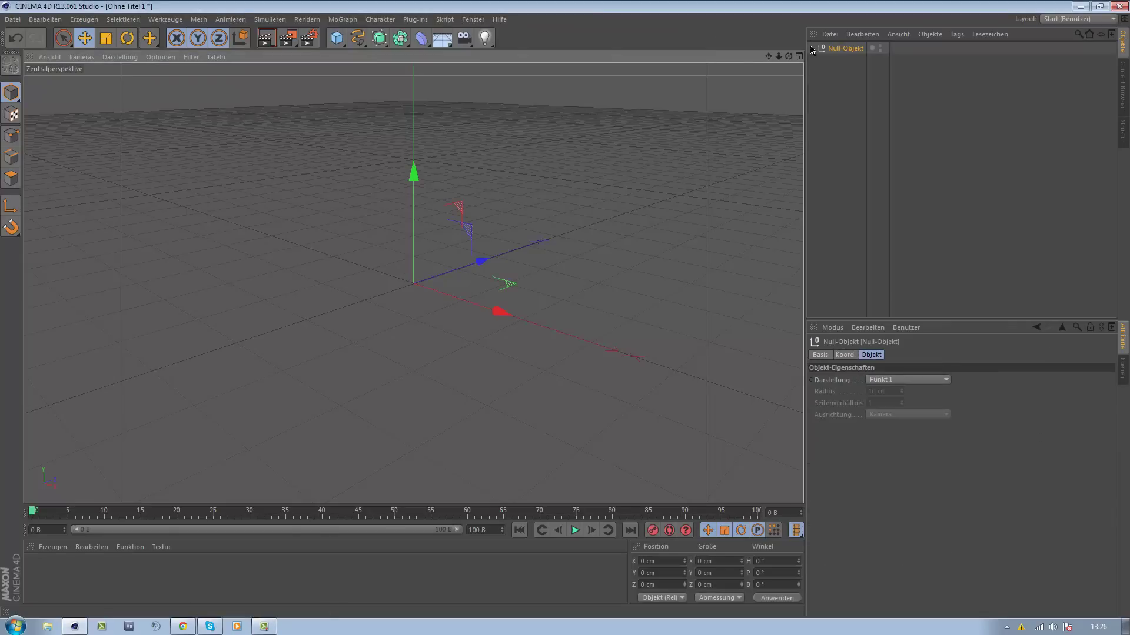
{"action": "double_click", "coordinate": [848, 48]}
{"action": "type", "text": "Emitter1"}
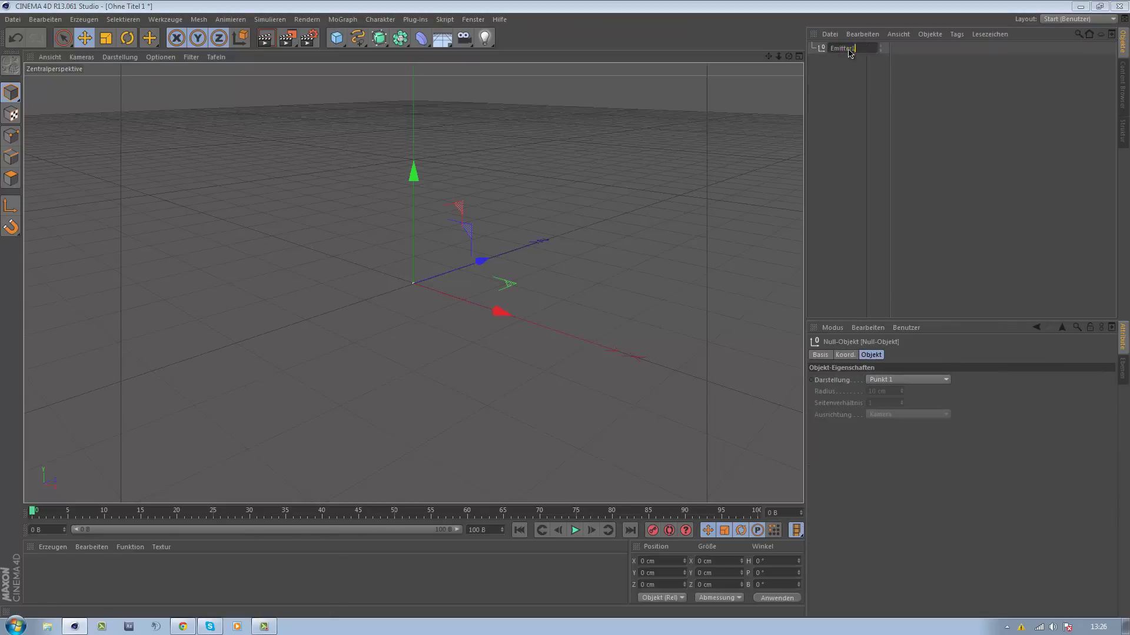
{"action": "key", "text": "Return"}
- Add an XPresso tag to Emitter1 from its context menu
{"action": "left_click", "coordinate": [831, 78]}
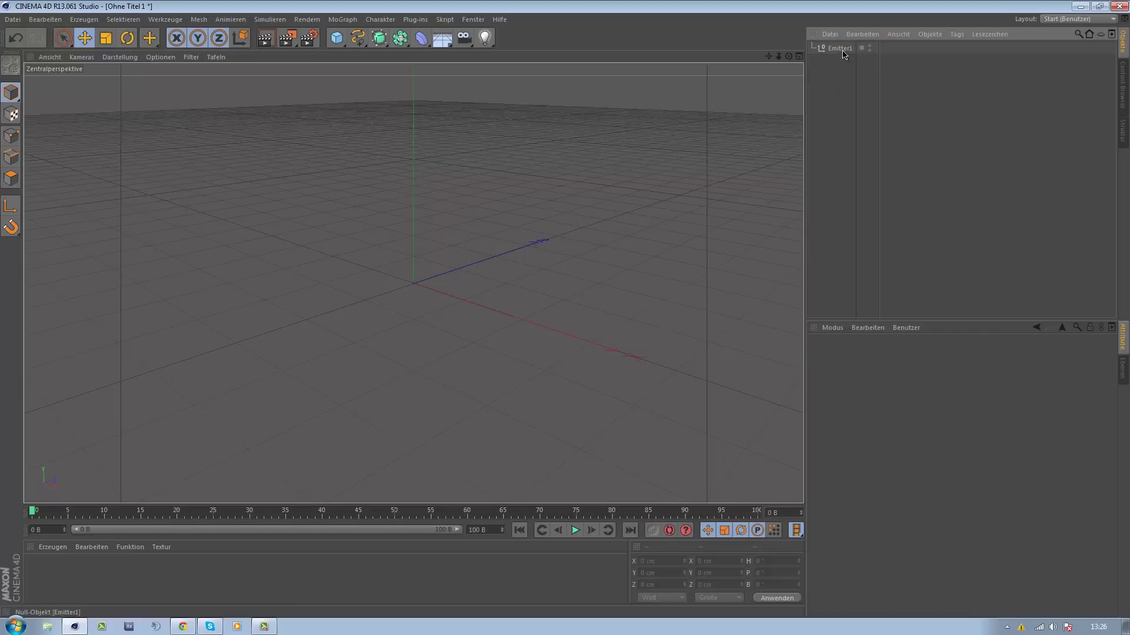
{"action": "left_click", "coordinate": [841, 49]}
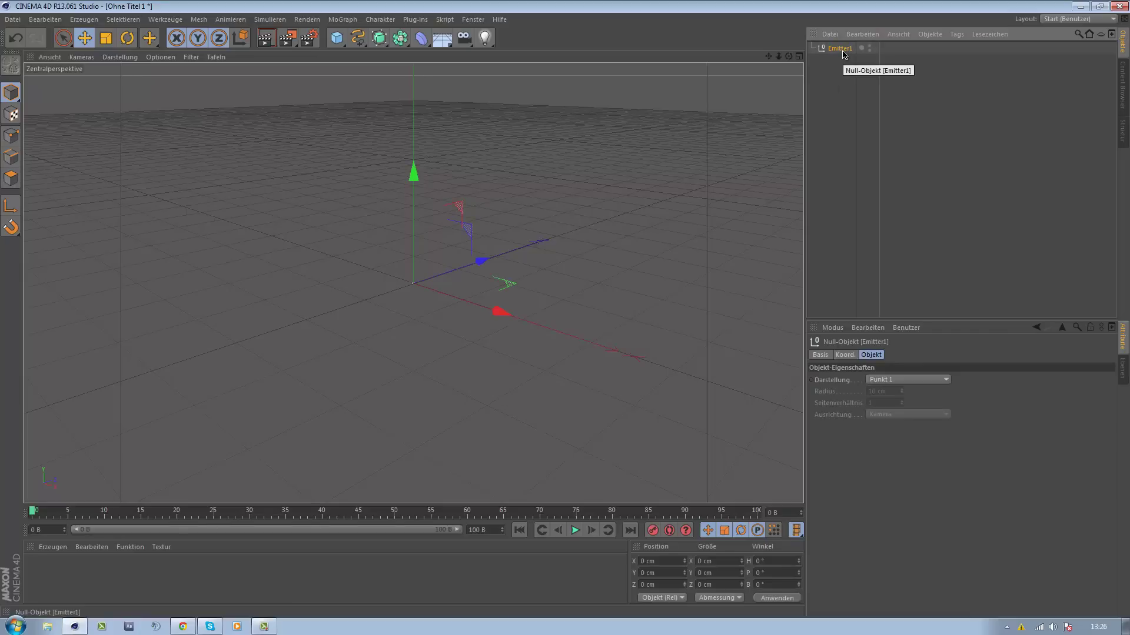
{"action": "right_click", "coordinate": [844, 53]}
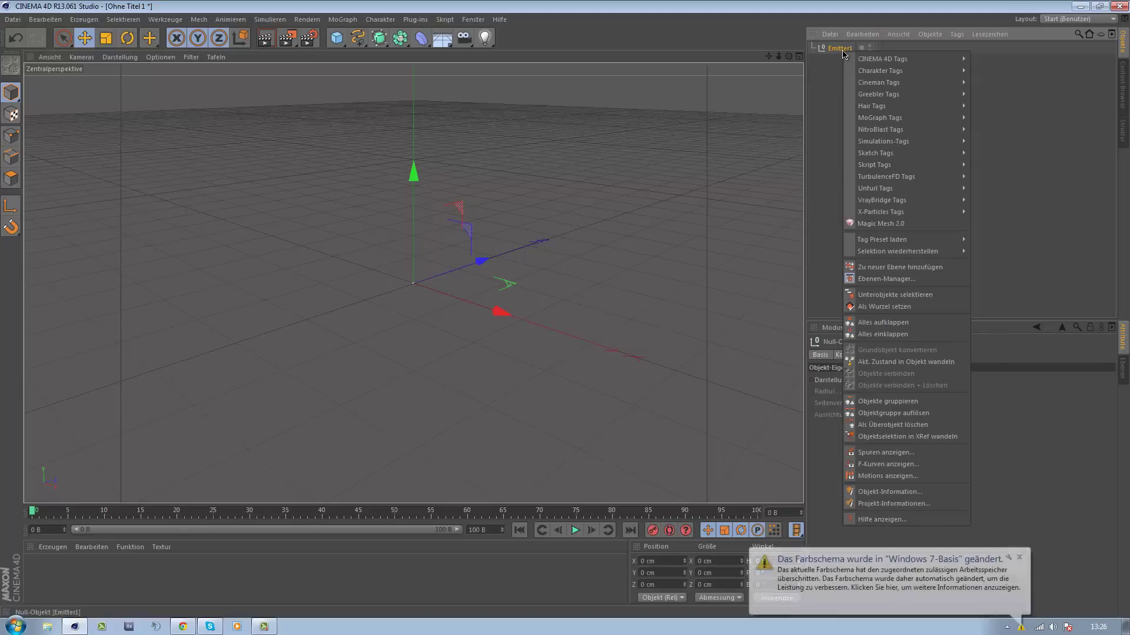
{"action": "left_click", "coordinate": [1020, 558]}
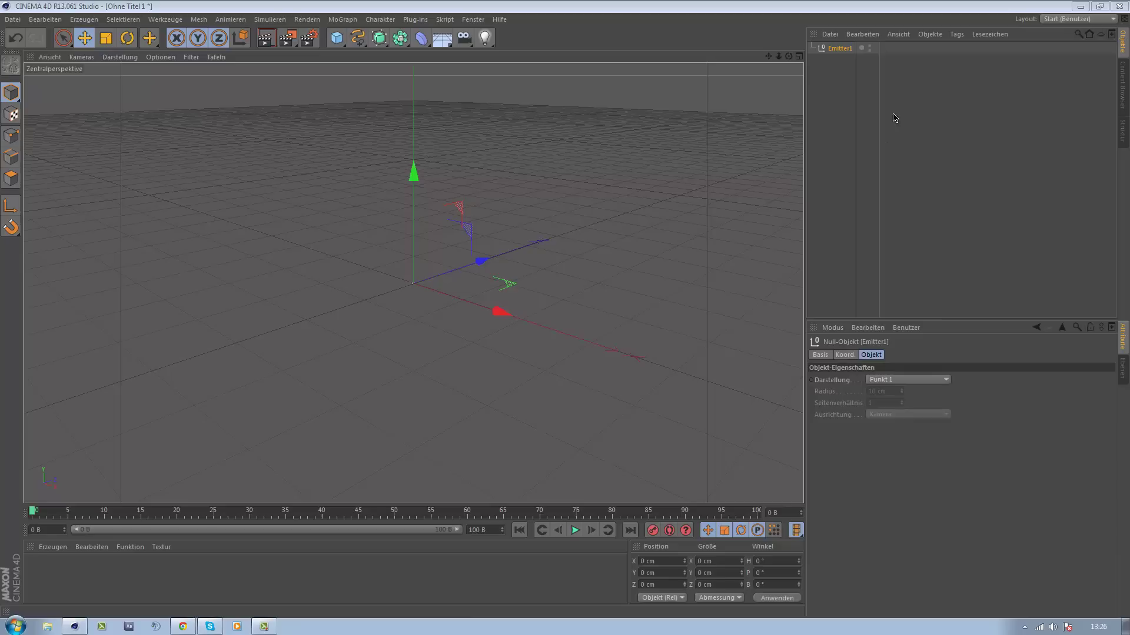
{"action": "right_click", "coordinate": [838, 50]}
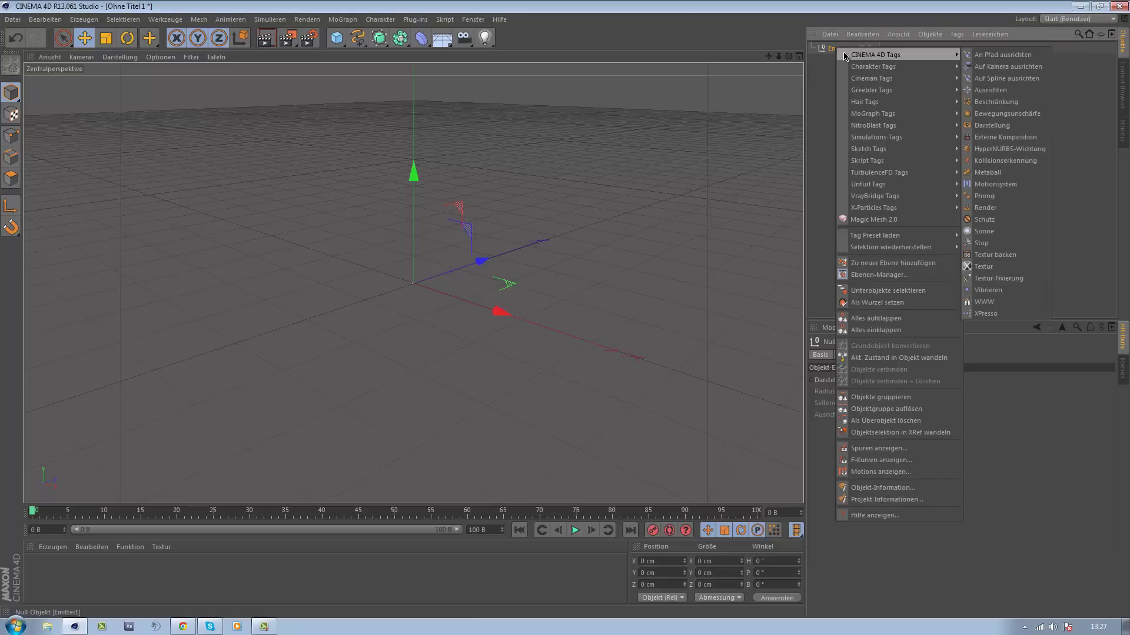
{"action": "left_click", "coordinate": [986, 313]}
- Reposition and enlarge the XPresso Editor, browsing the Thinking Particles node list without adding nodes
{"action": "mouse_move", "coordinate": [373, 84]}
{"action": "left_mouse_down"}
{"action": "mouse_move", "coordinate": [899, 100]}
{"action": "mouse_move", "coordinate": [723, 140]}
{"action": "left_mouse_up"}
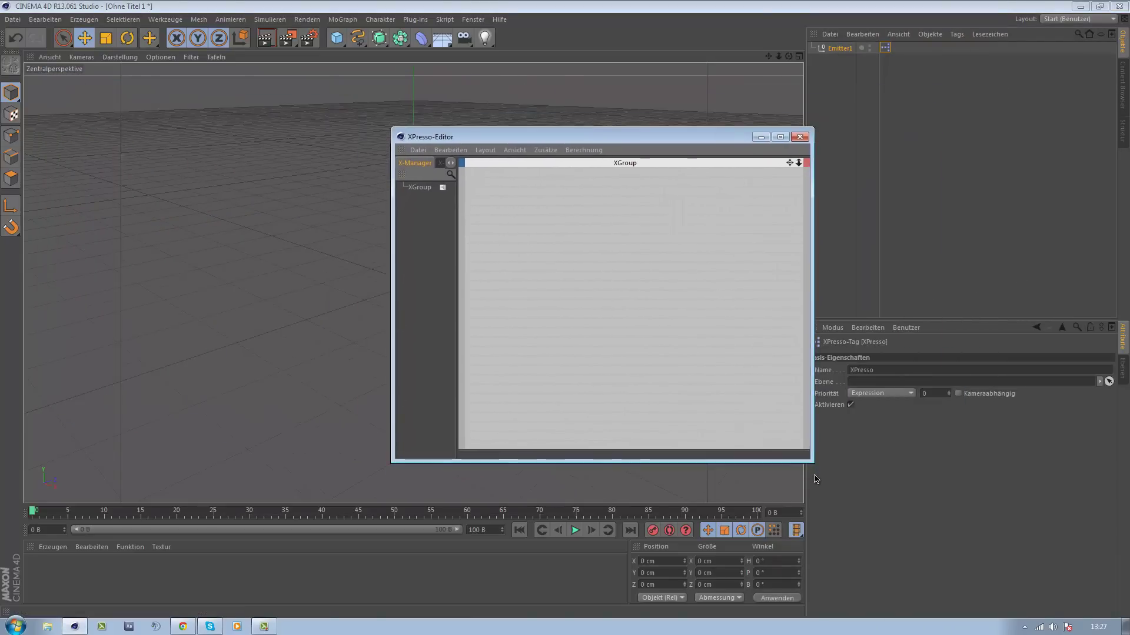
{"action": "left_click_drag", "start_coordinate": [815, 464], "coordinate": [761, 303]}
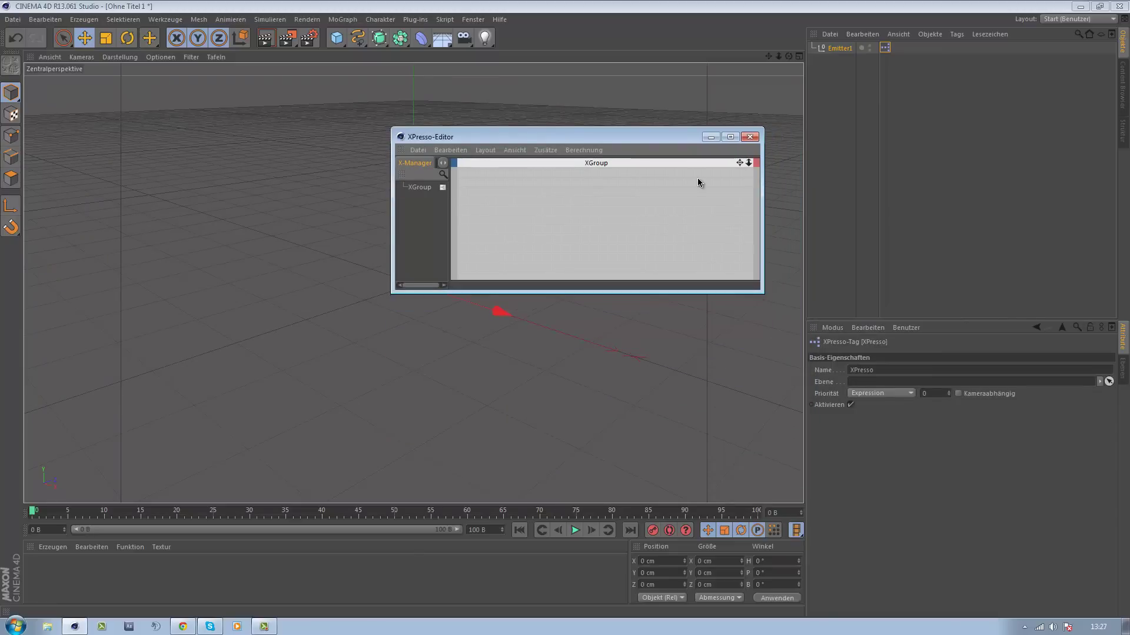
{"action": "mouse_move", "coordinate": [653, 137]}
{"action": "left_mouse_down"}
{"action": "mouse_move", "coordinate": [573, 216]}
{"action": "mouse_move", "coordinate": [563, 206]}
{"action": "mouse_move", "coordinate": [544, 223]}
{"action": "left_mouse_up"}
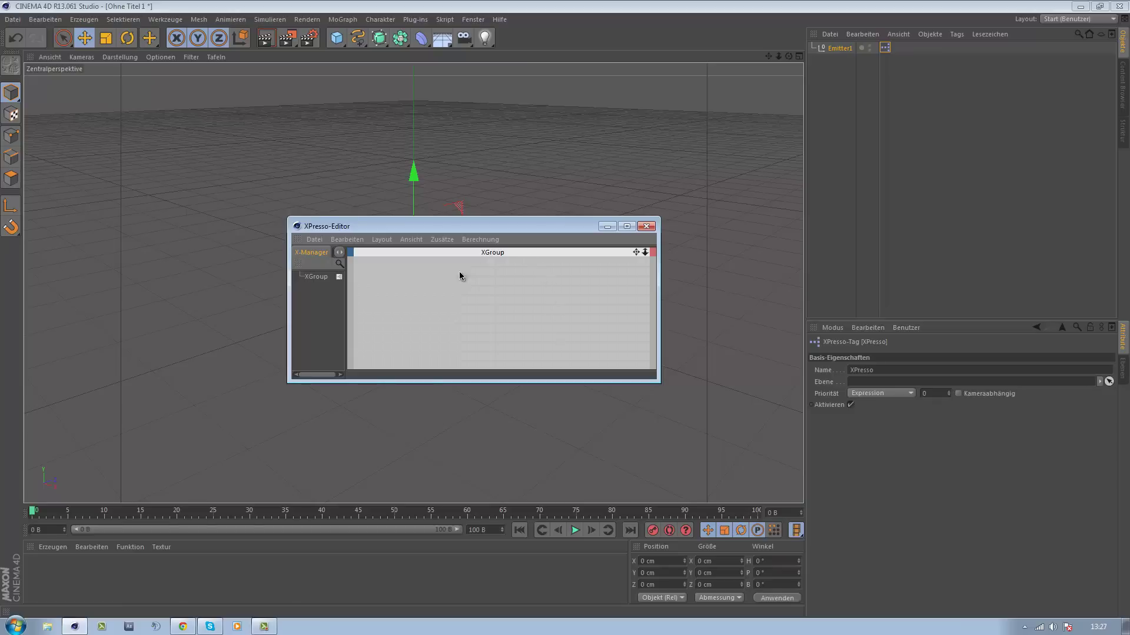
{"action": "right_click", "coordinate": [422, 282]}
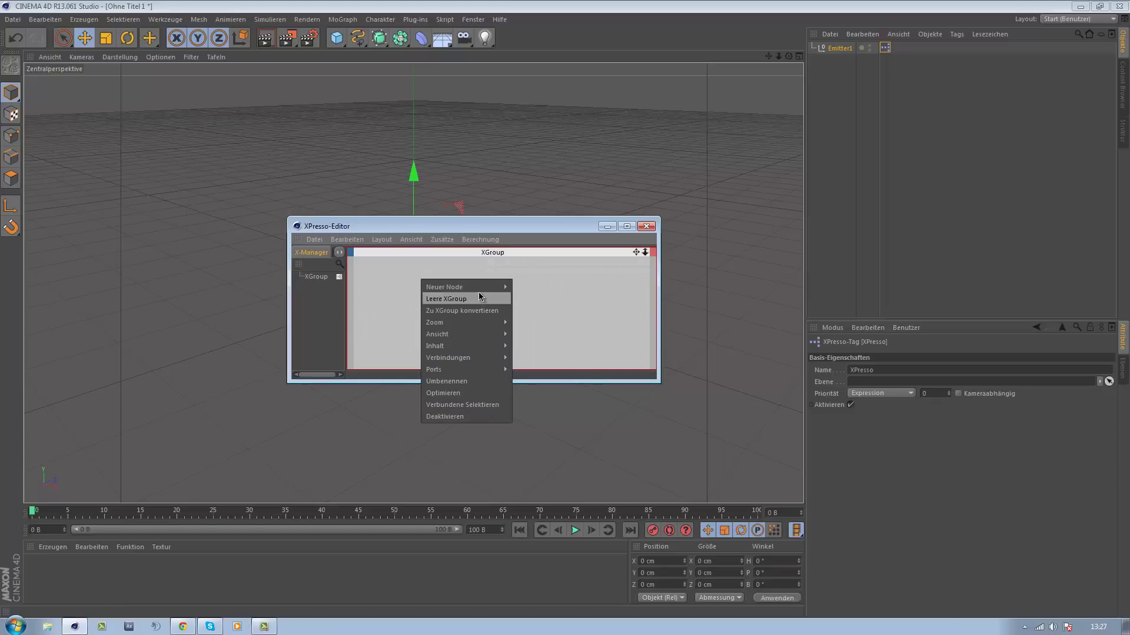
{"action": "mouse_move", "coordinate": [446, 287]}
{"action": "left_click", "coordinate": [397, 287]}
{"action": "left_click_drag", "start_coordinate": [489, 226], "coordinate": [563, 240]}
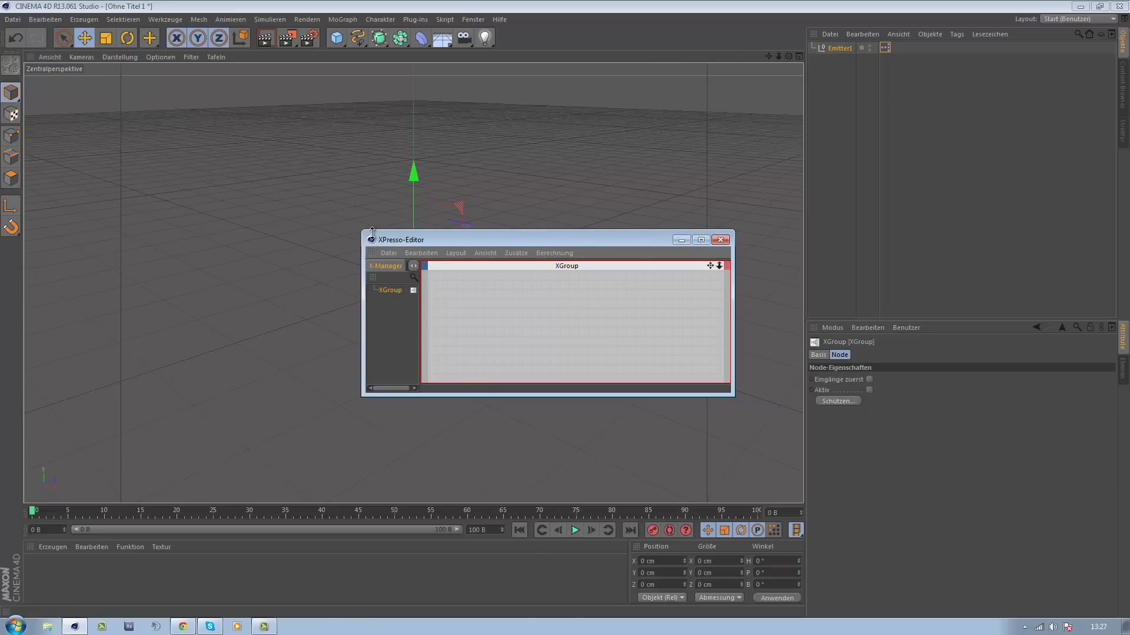
{"action": "left_click_drag", "start_coordinate": [363, 229], "coordinate": [316, 165]}
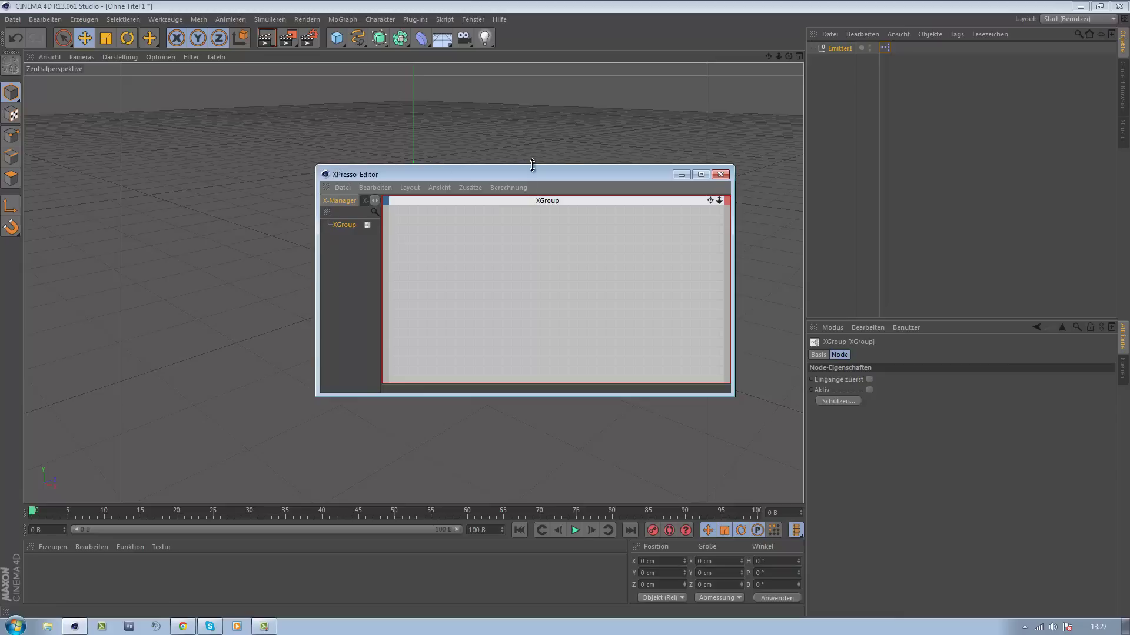
{"action": "right_click", "coordinate": [469, 244]}
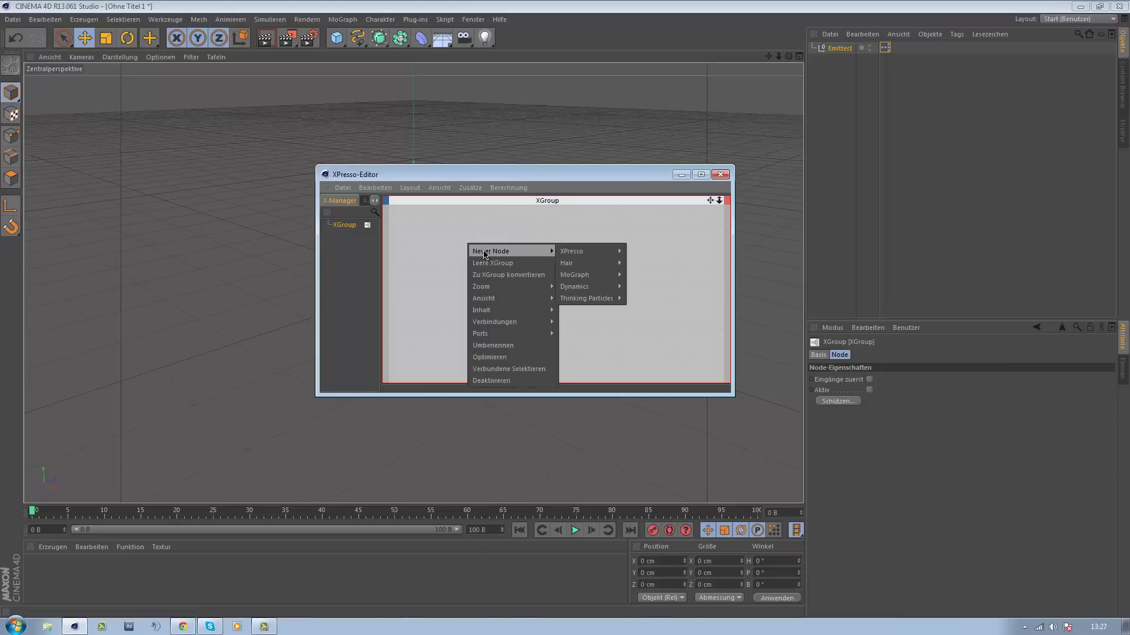
{"action": "mouse_move", "coordinate": [586, 298]}
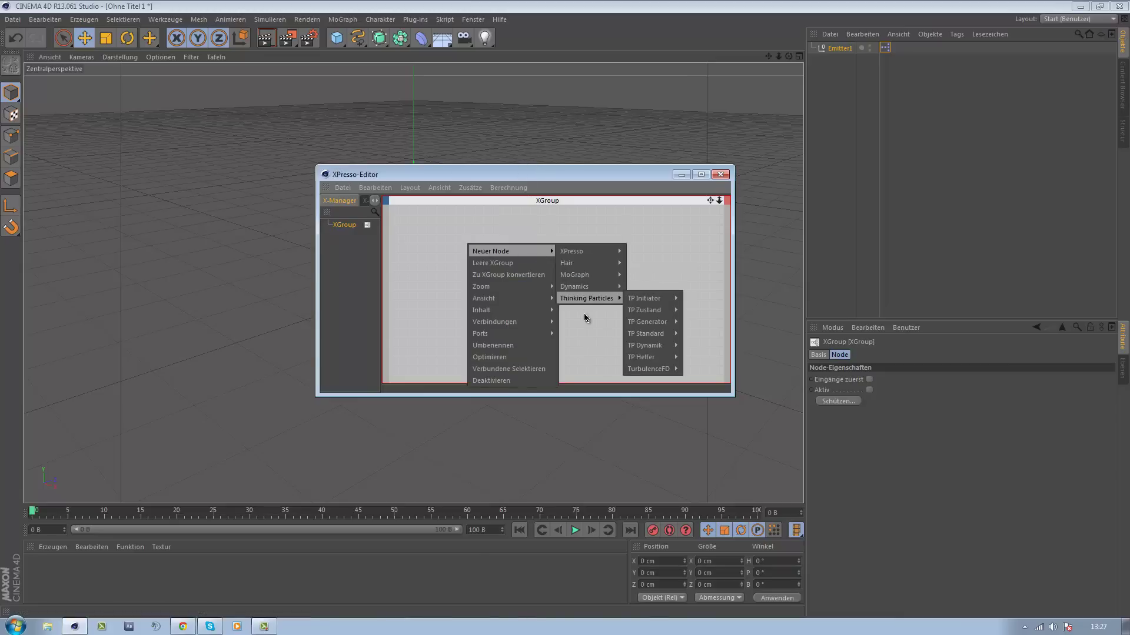
{"action": "left_click", "coordinate": [691, 262]}
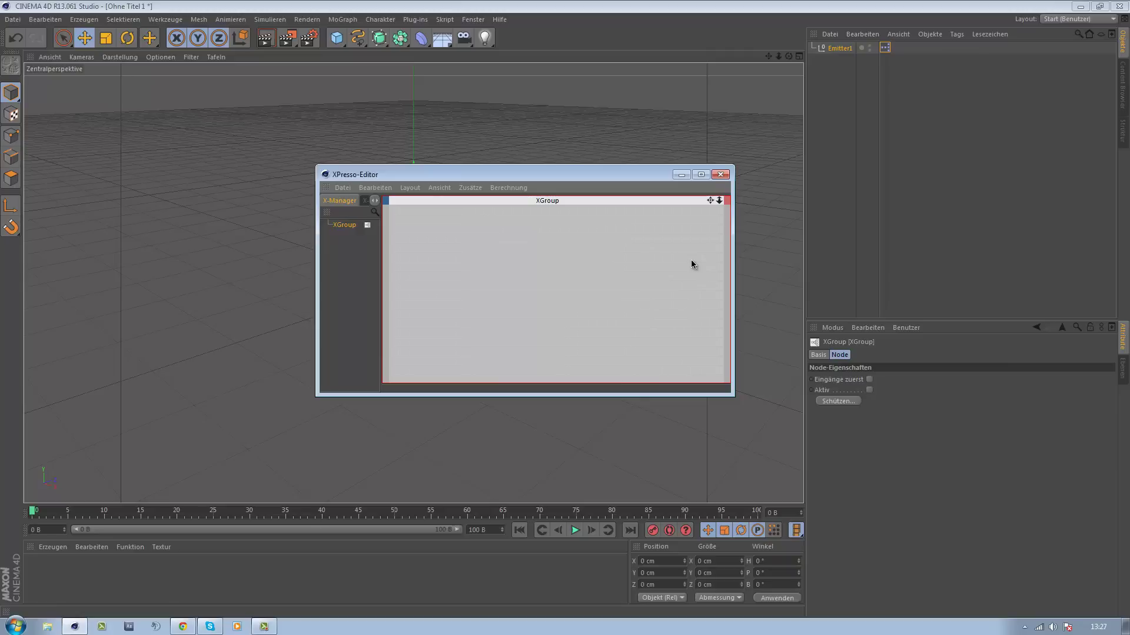
- Drag Emitter1 from the Object Manager into the XPresso graph as a node
{"action": "left_click", "coordinate": [839, 50]}
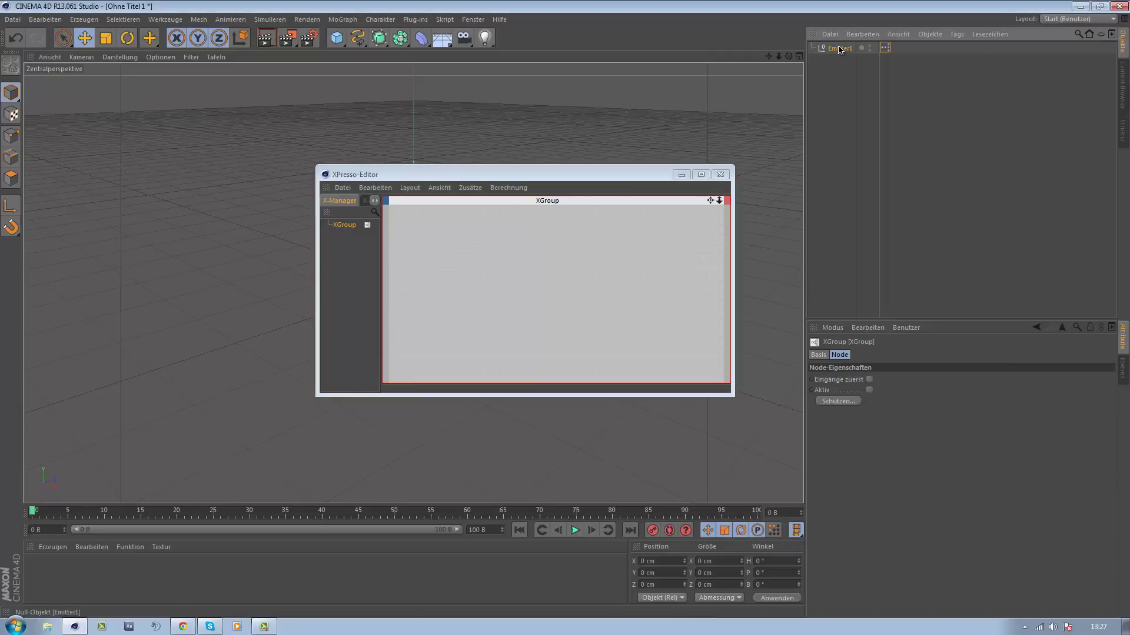
{"action": "mouse_move", "coordinate": [839, 49]}
{"action": "left_mouse_down"}
{"action": "mouse_move", "coordinate": [468, 262]}
{"action": "mouse_move", "coordinate": [447, 262]}
{"action": "left_mouse_up"}
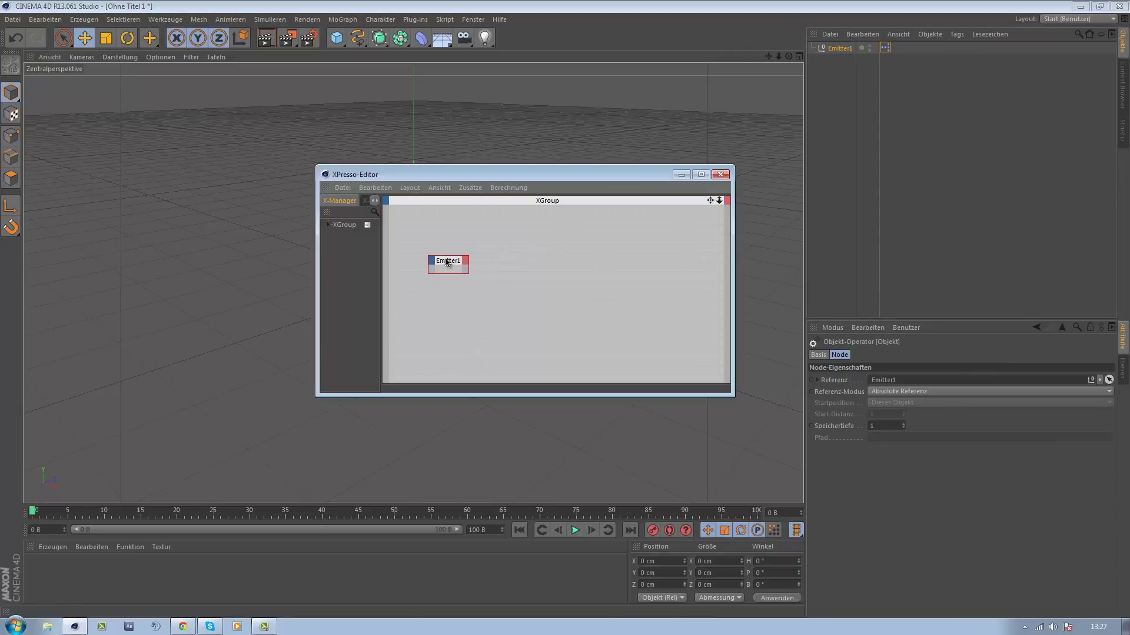
{"action": "left_click_drag", "start_coordinate": [502, 173], "coordinate": [459, 136]}
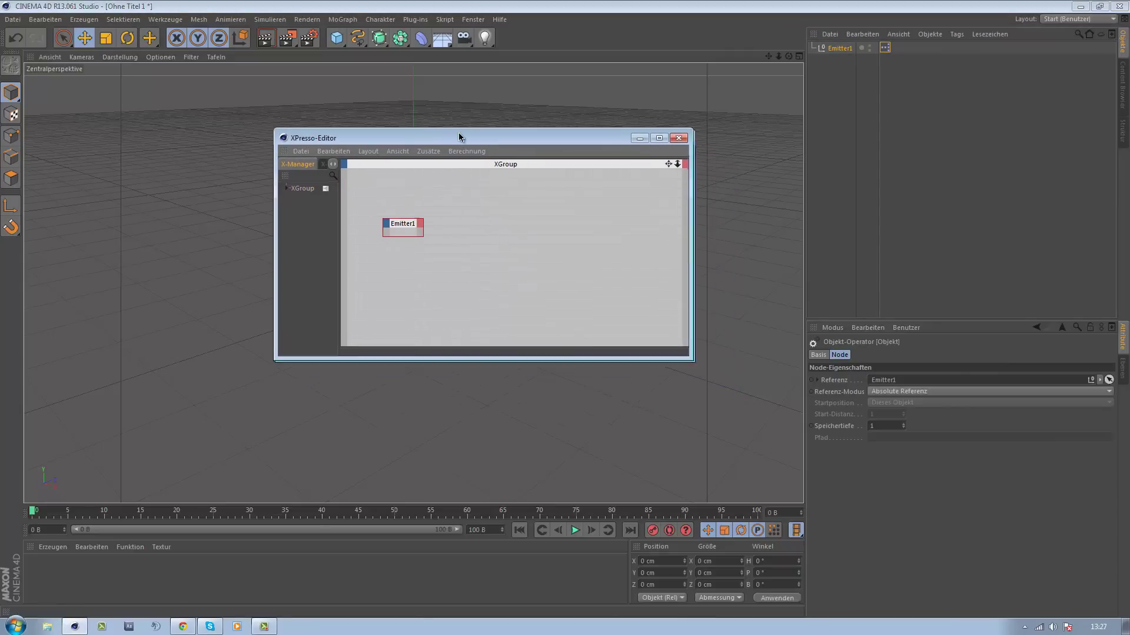
- Add a P Sturm node and arrange it to the right of Emitter1
{"action": "right_click", "coordinate": [449, 223]}
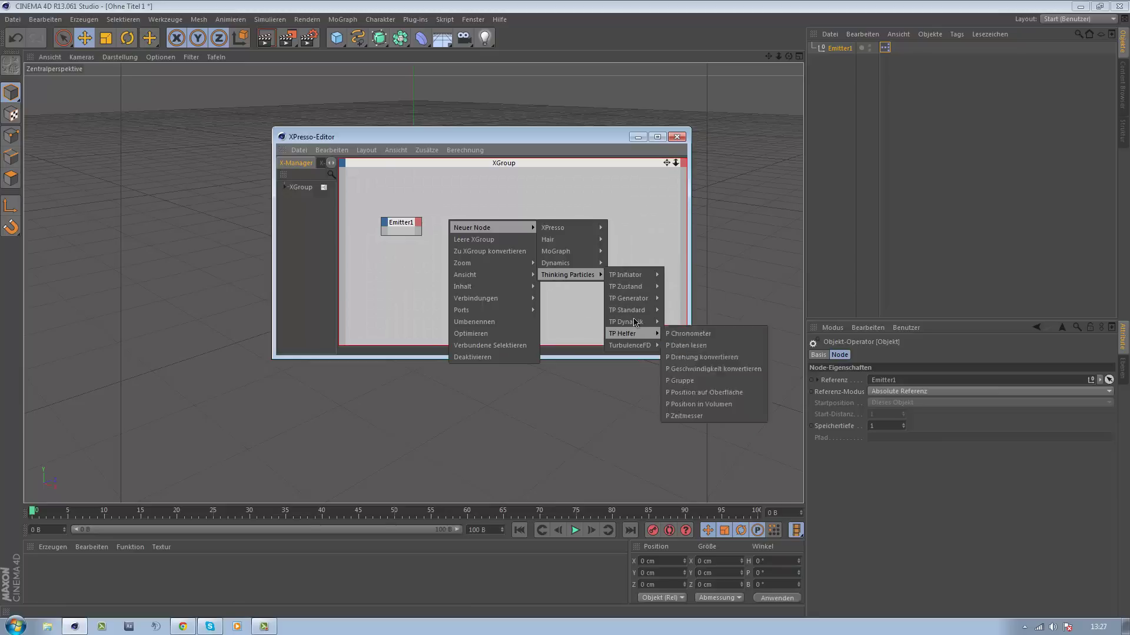
{"action": "mouse_move", "coordinate": [629, 298]}
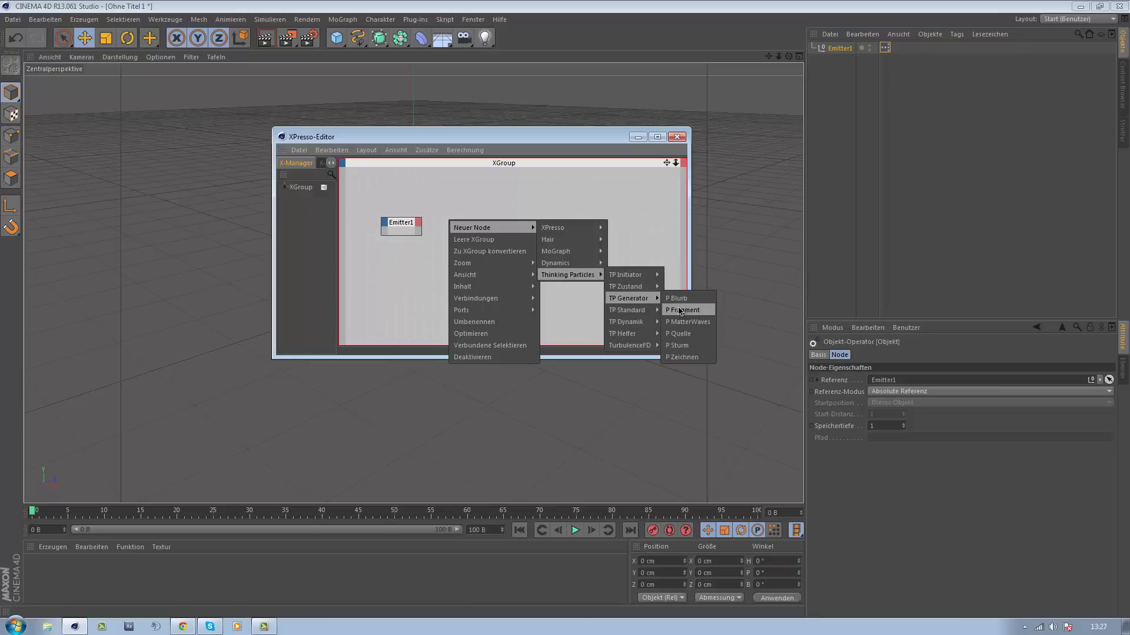
{"action": "left_click", "coordinate": [676, 346]}
{"action": "left_click_drag", "start_coordinate": [464, 217], "coordinate": [517, 224]}
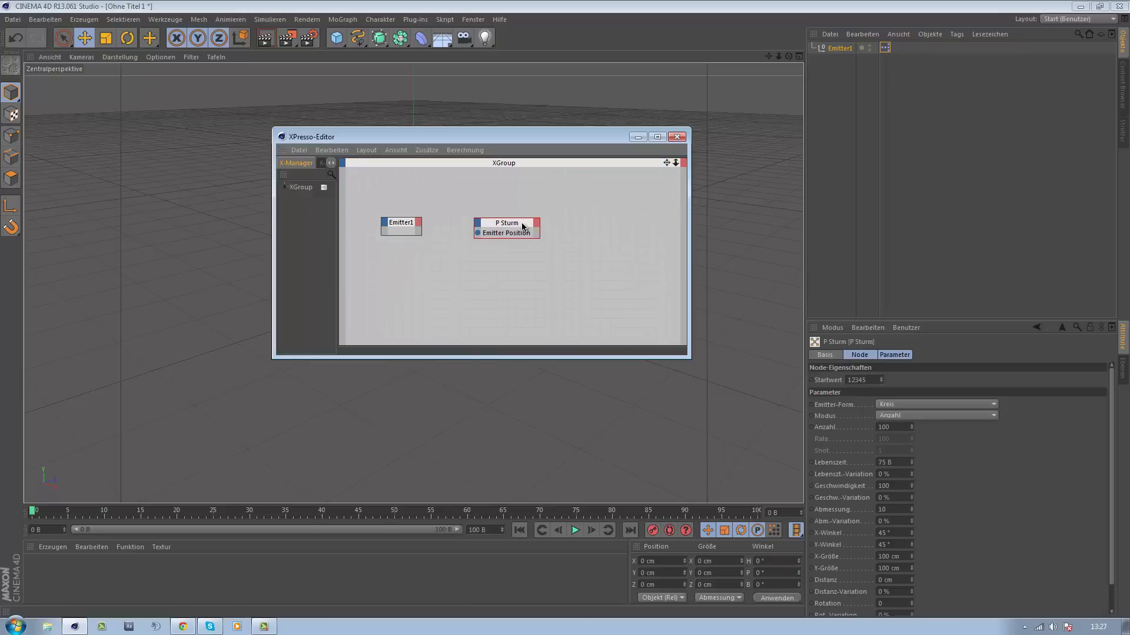
{"action": "left_click_drag", "start_coordinate": [399, 232], "coordinate": [401, 233]}
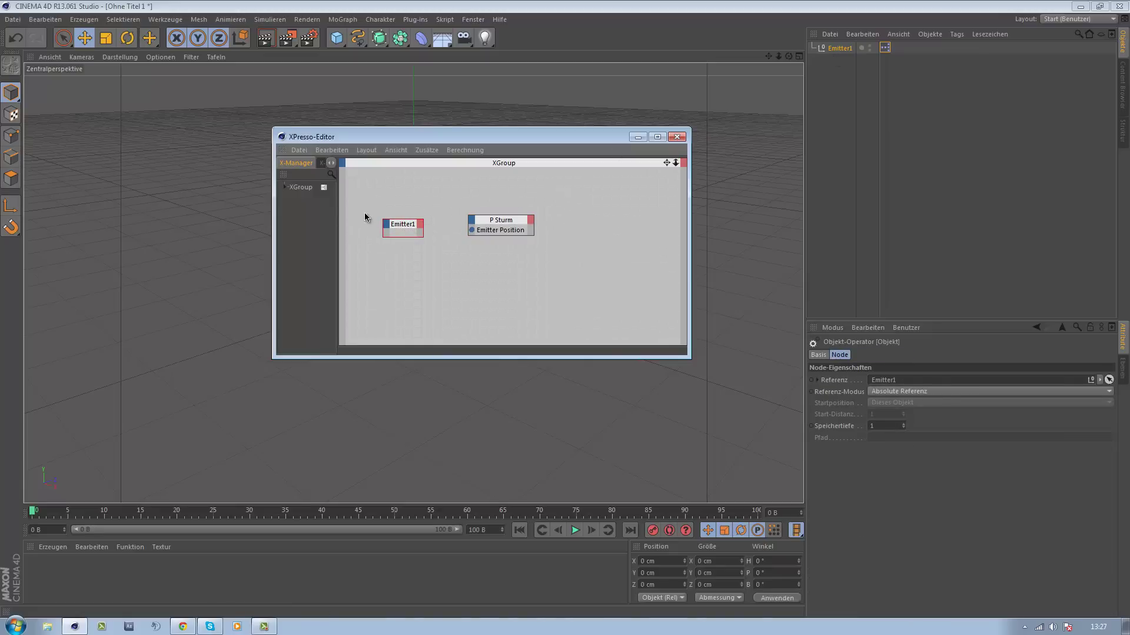
{"action": "left_click_drag", "start_coordinate": [403, 227], "coordinate": [417, 225]}
{"action": "left_click_drag", "start_coordinate": [503, 142], "coordinate": [465, 162]}
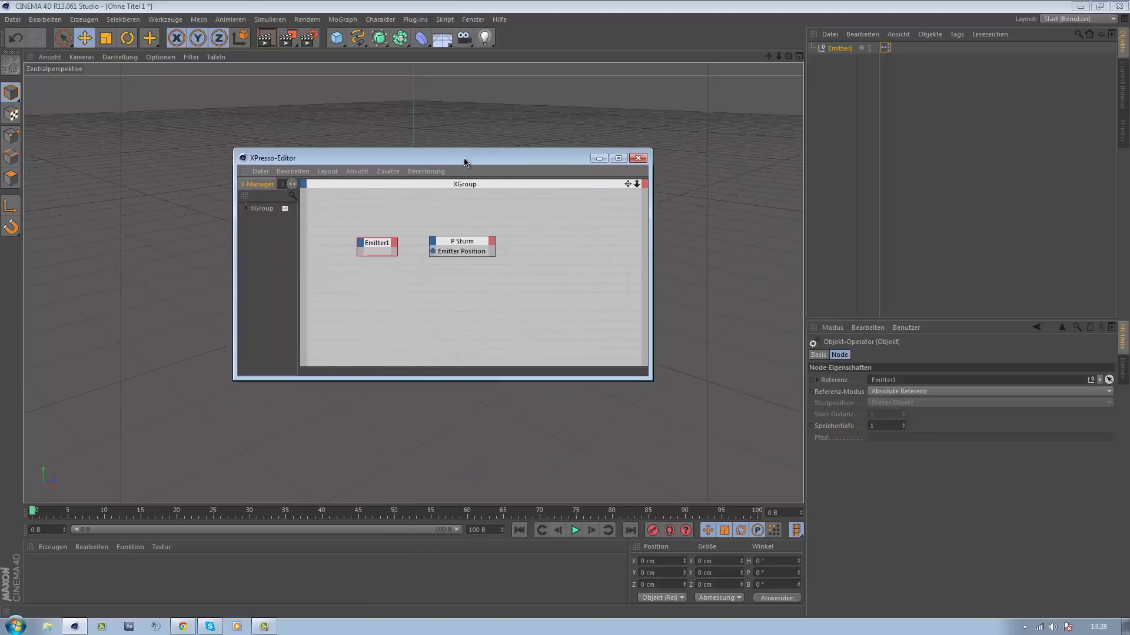
- Add a Position output to Emitter1 and wire it to P Sturm's Emitter Position
{"action": "left_click", "coordinate": [395, 243]}
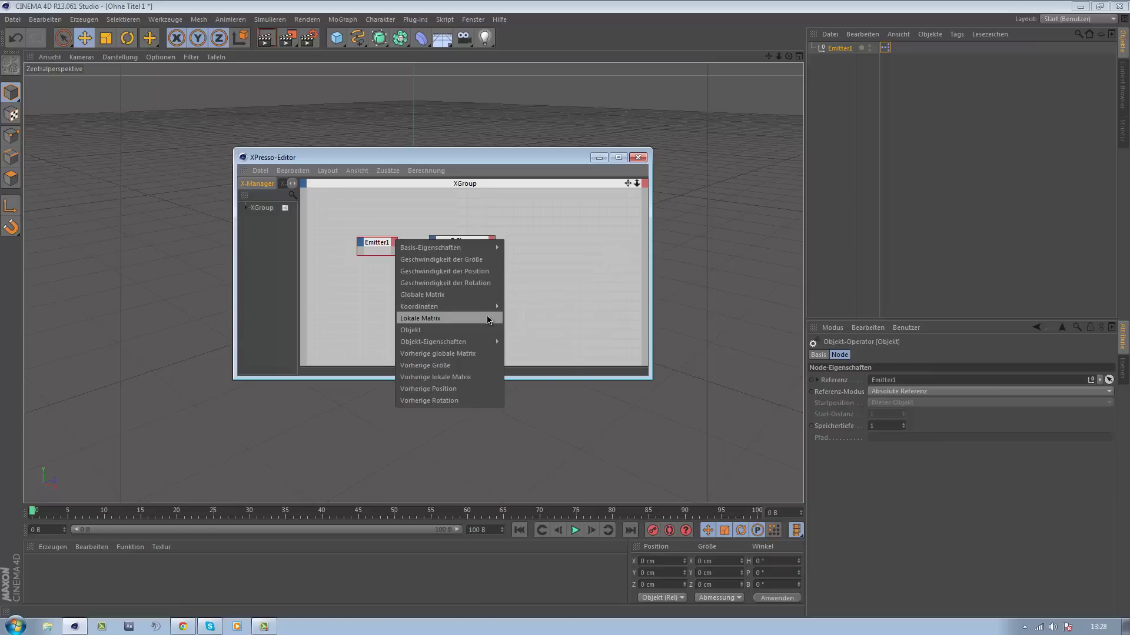
{"action": "mouse_move", "coordinate": [432, 306]}
{"action": "mouse_move", "coordinate": [531, 330]}
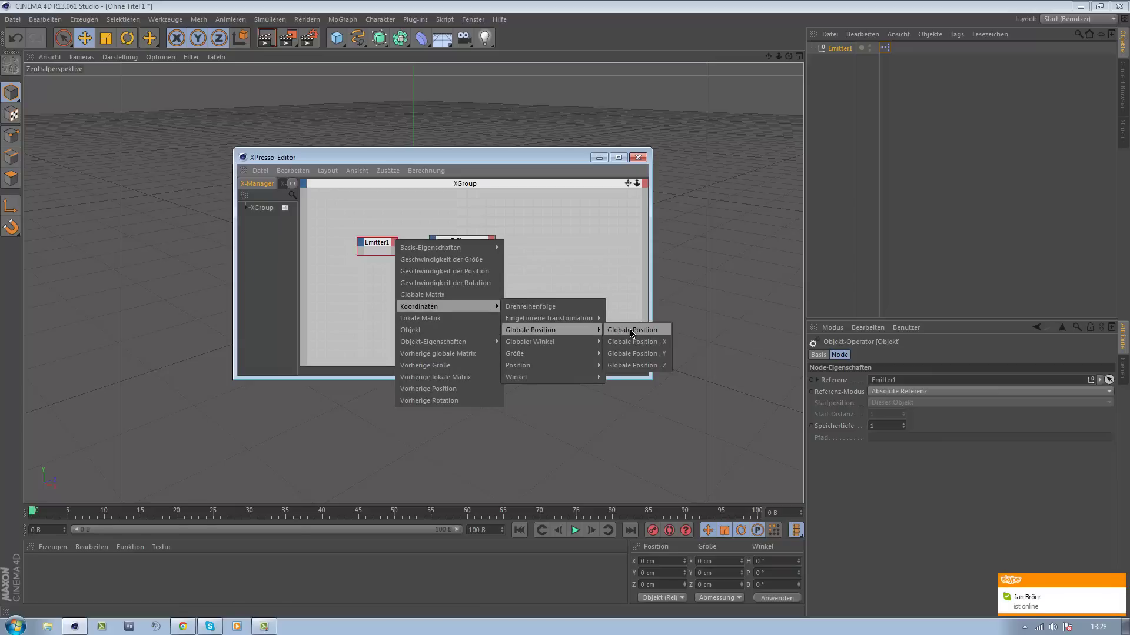
{"action": "left_click", "coordinate": [632, 330]}
{"action": "left_click_drag", "start_coordinate": [386, 254], "coordinate": [388, 273]}
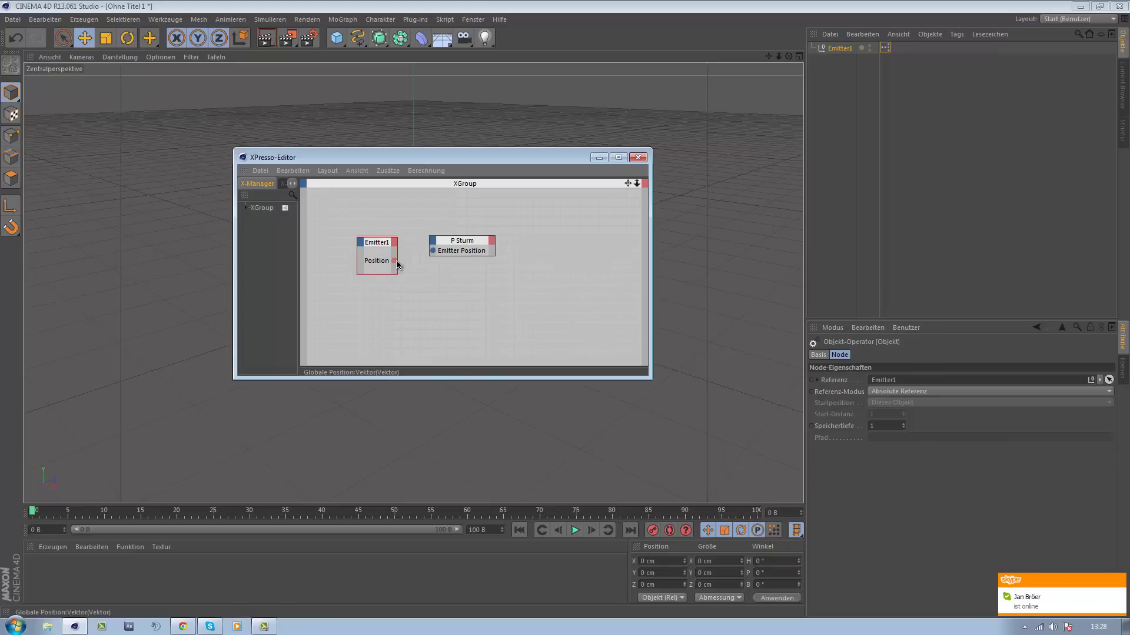
{"action": "left_click_drag", "start_coordinate": [434, 252], "coordinate": [433, 251]}
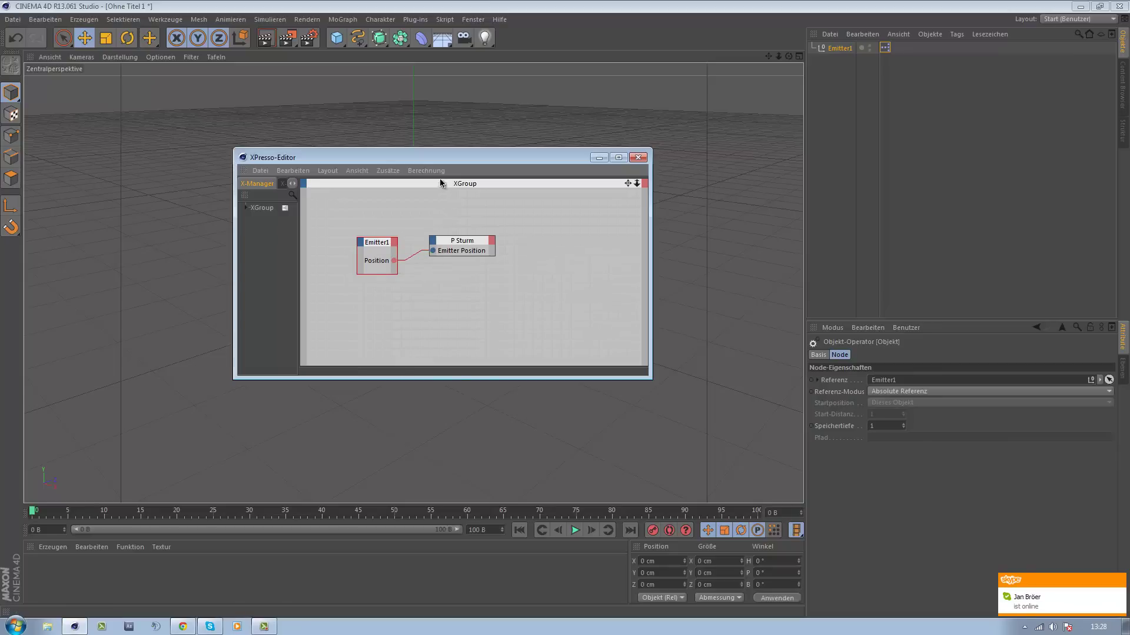
{"action": "mouse_move", "coordinate": [433, 160]}
{"action": "left_mouse_down"}
{"action": "mouse_move", "coordinate": [451, 308]}
{"action": "mouse_move", "coordinate": [439, 180]}
{"action": "left_mouse_up"}
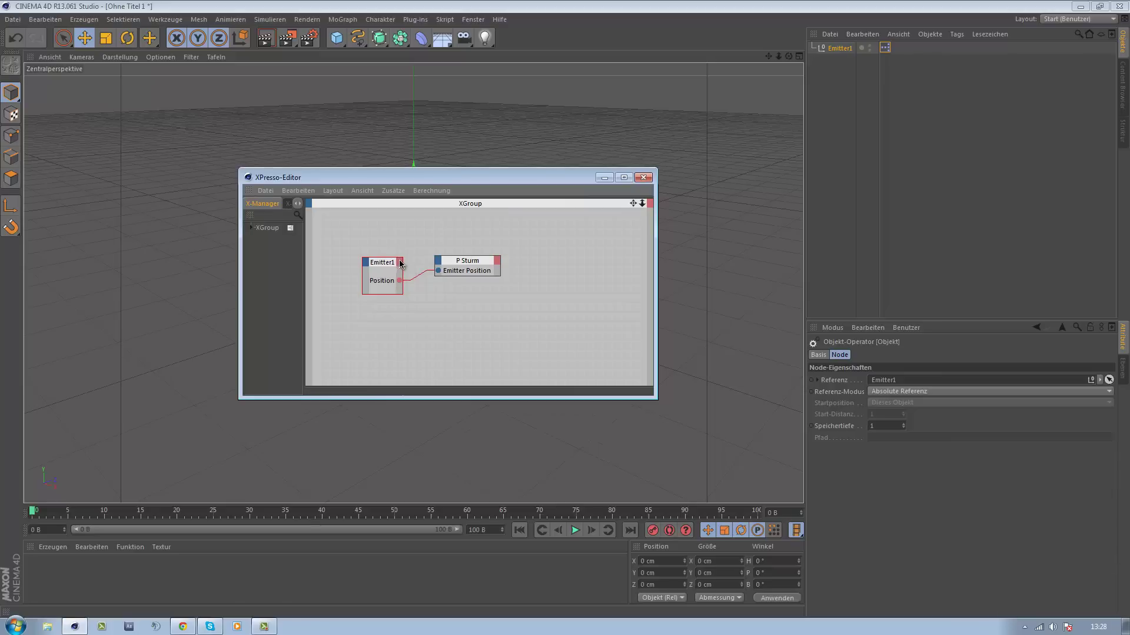
- Wire Emitter1's Lokale Matrix output into P Sturm's Emitter Ausrichtung input
{"action": "left_click", "coordinate": [400, 264]}
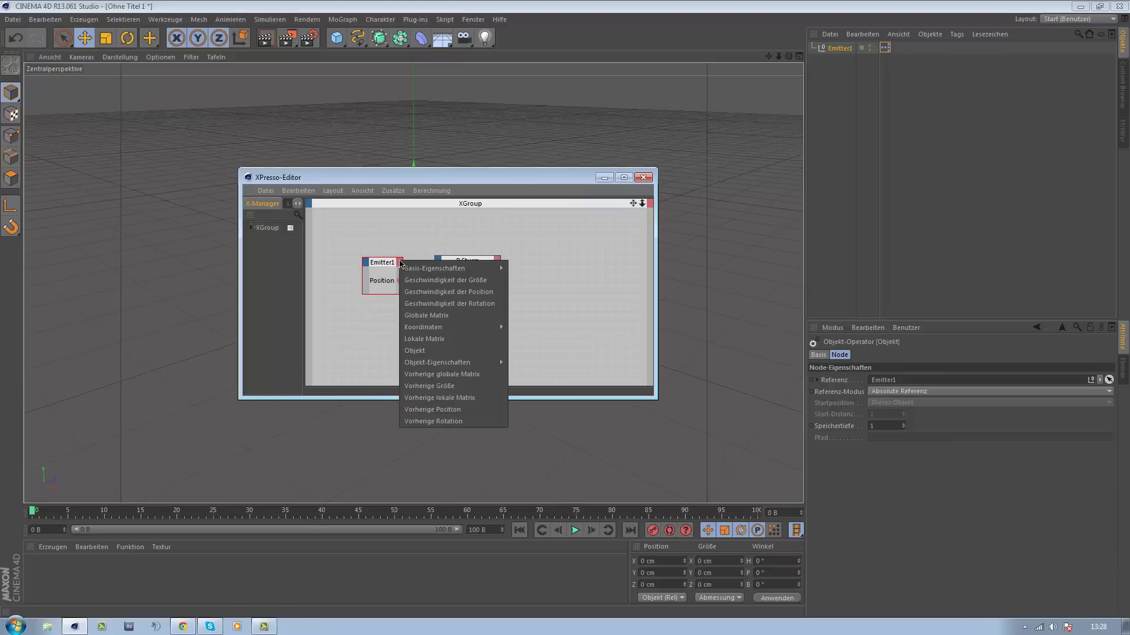
{"action": "left_click", "coordinate": [423, 339]}
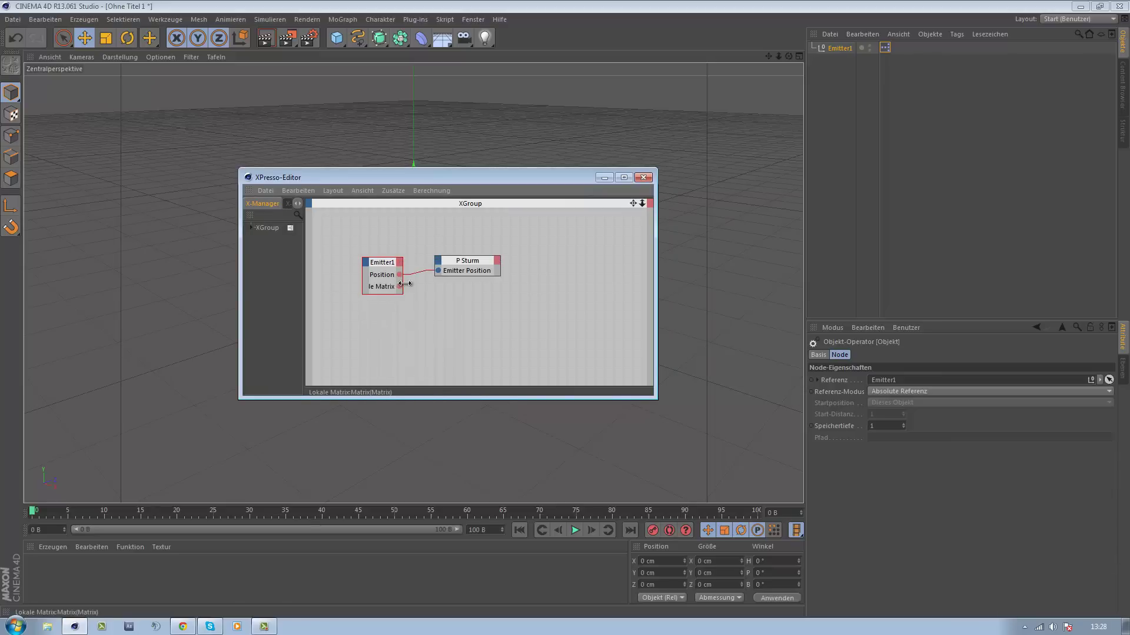
{"action": "left_click", "coordinate": [445, 282]}
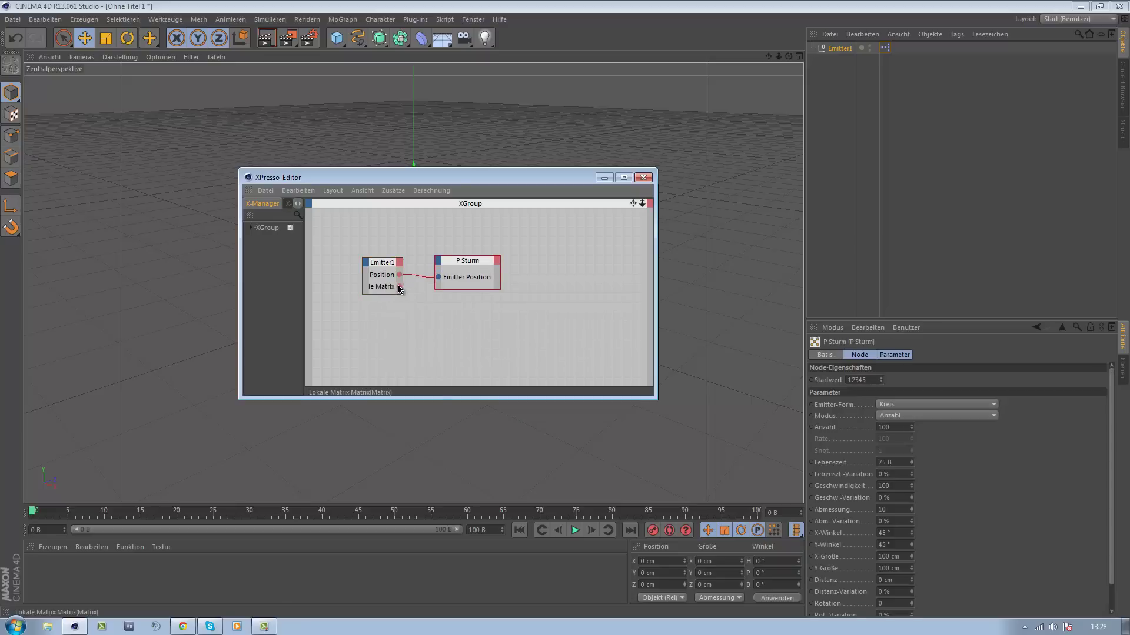
{"action": "left_click_drag", "start_coordinate": [425, 276], "coordinate": [438, 263]}
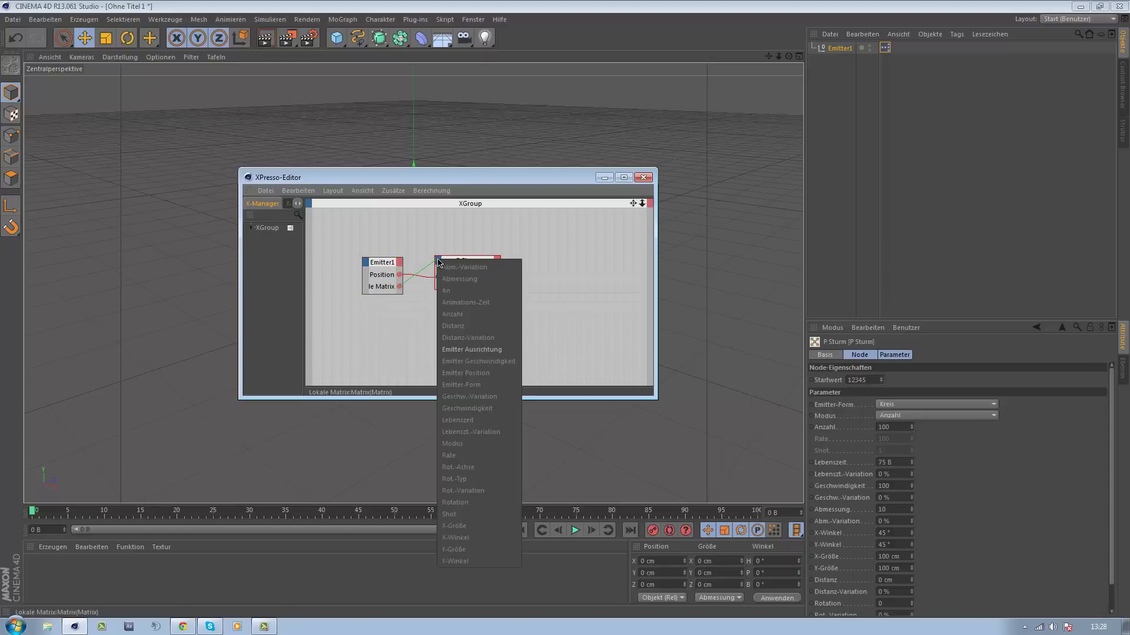
{"action": "left_click", "coordinate": [455, 353]}
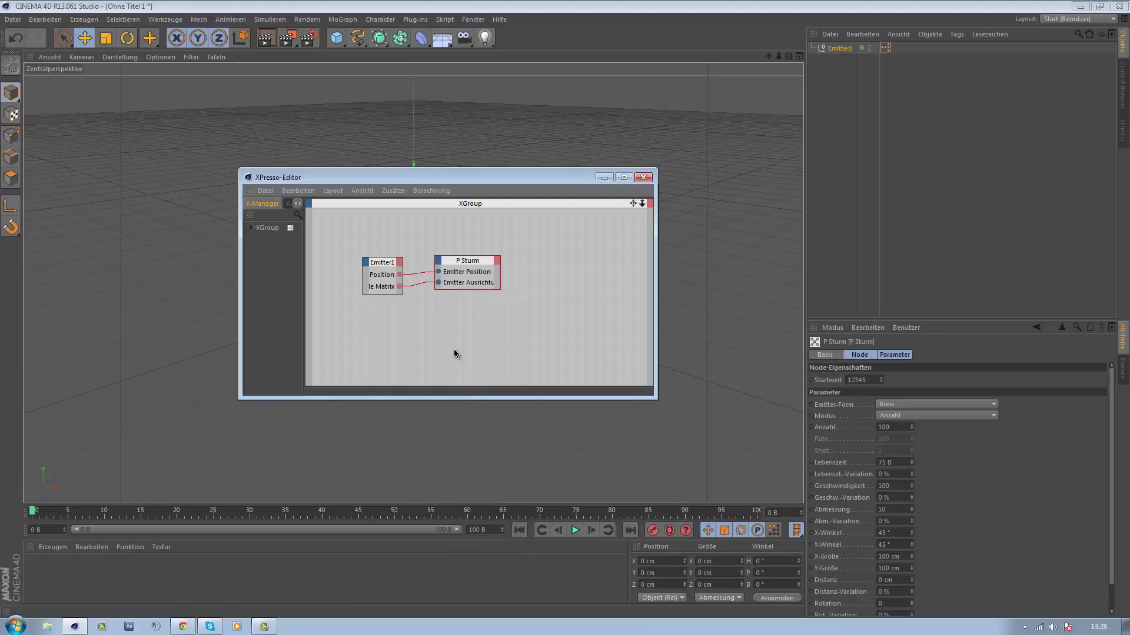
{"action": "left_click_drag", "start_coordinate": [451, 266], "coordinate": [436, 266]}
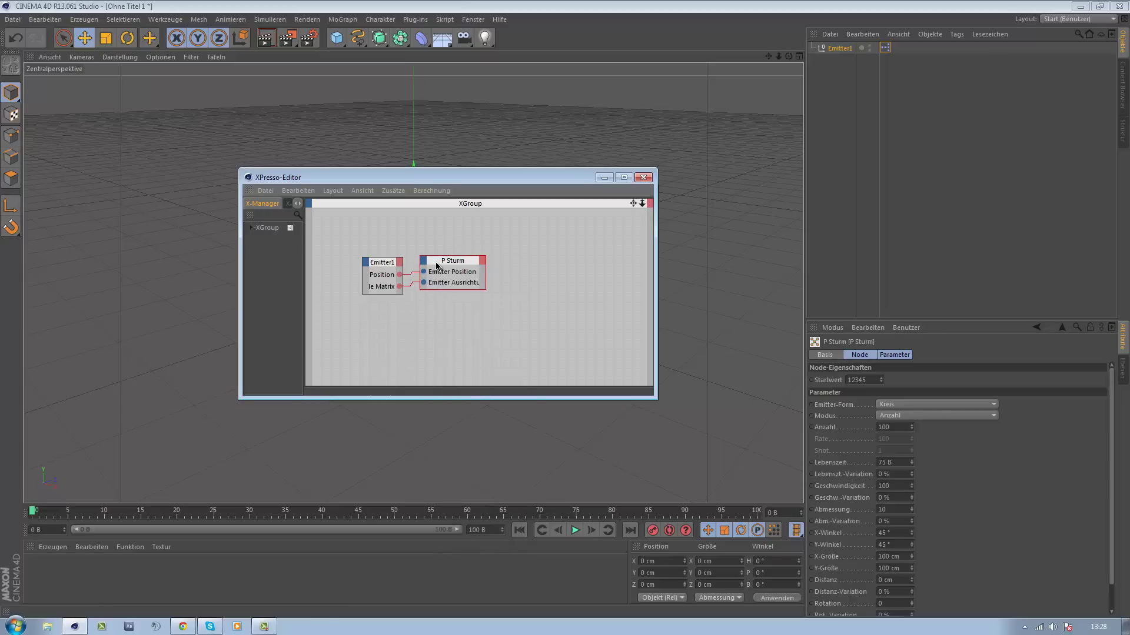
{"action": "left_click", "coordinate": [379, 263]}
- Move the XPresso Editor aside, minimize it, and play to check particle emission
{"action": "left_click_drag", "start_coordinate": [409, 177], "coordinate": [454, 347]}
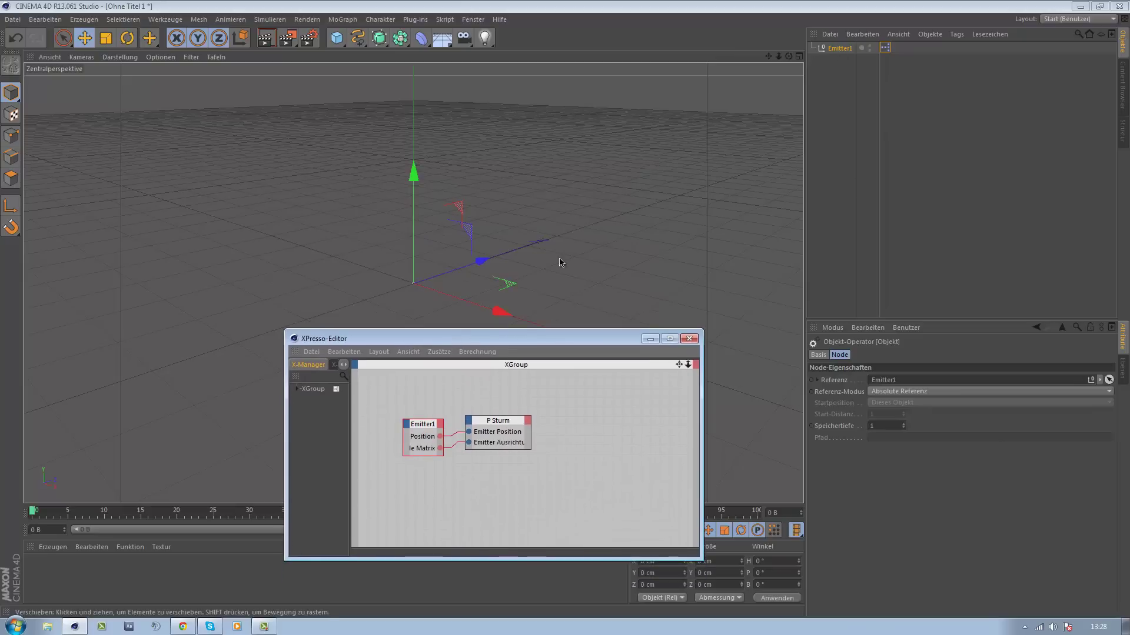
{"action": "mouse_move", "coordinate": [429, 435]}
{"action": "left_mouse_down"}
{"action": "mouse_move", "coordinate": [429, 422]}
{"action": "mouse_move", "coordinate": [469, 425]}
{"action": "left_mouse_up"}
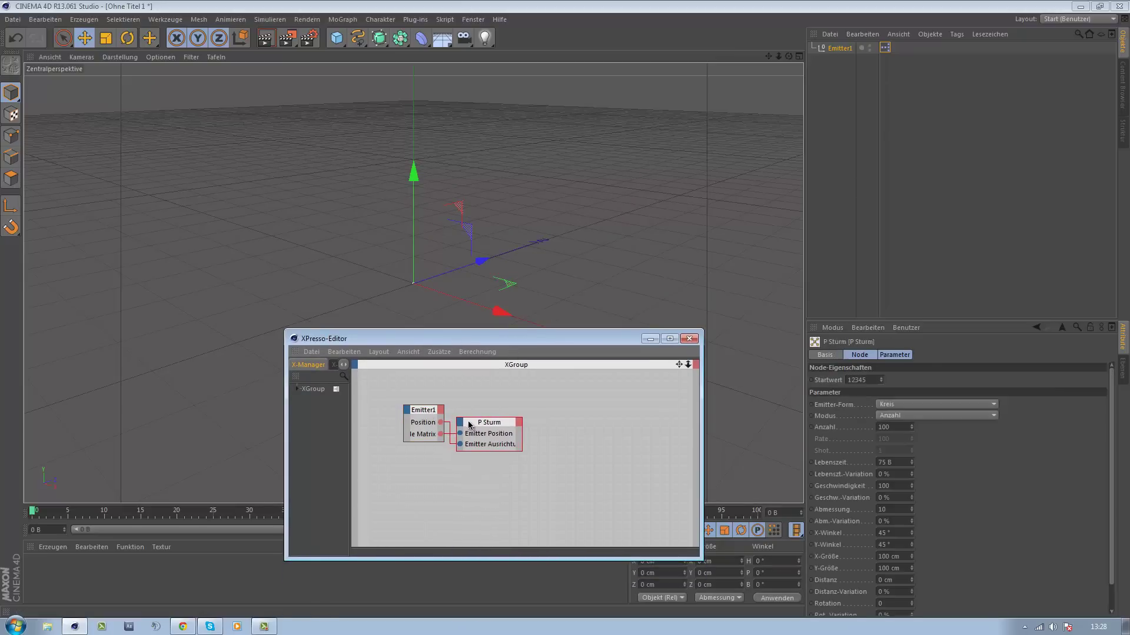
{"action": "left_click_drag", "start_coordinate": [558, 345], "coordinate": [510, 330]}
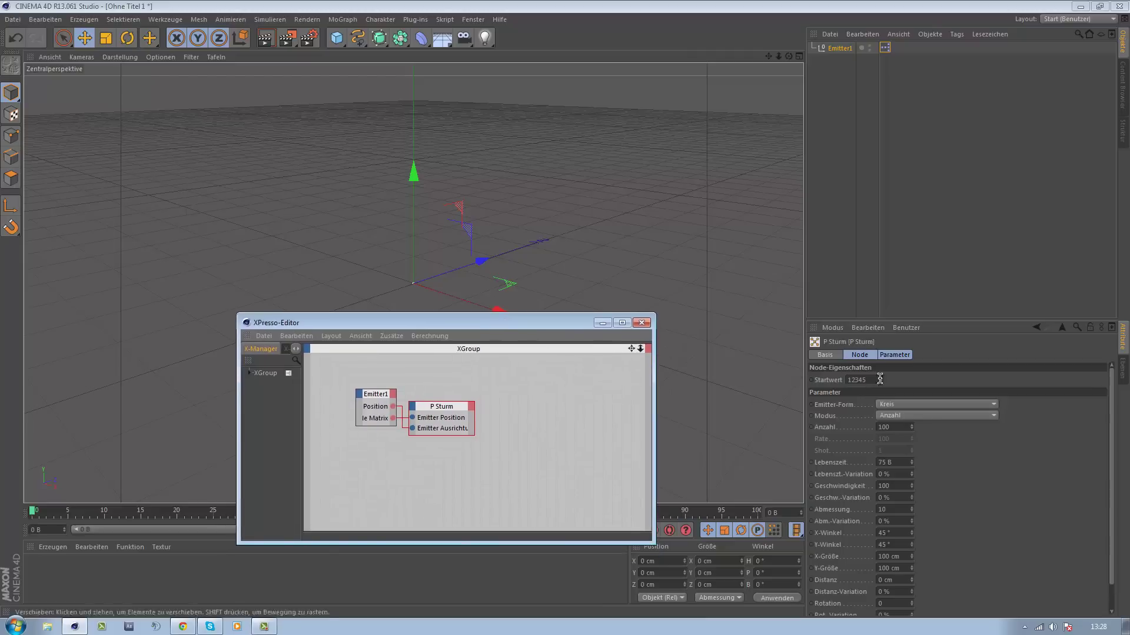
{"action": "left_click", "coordinate": [602, 323]}
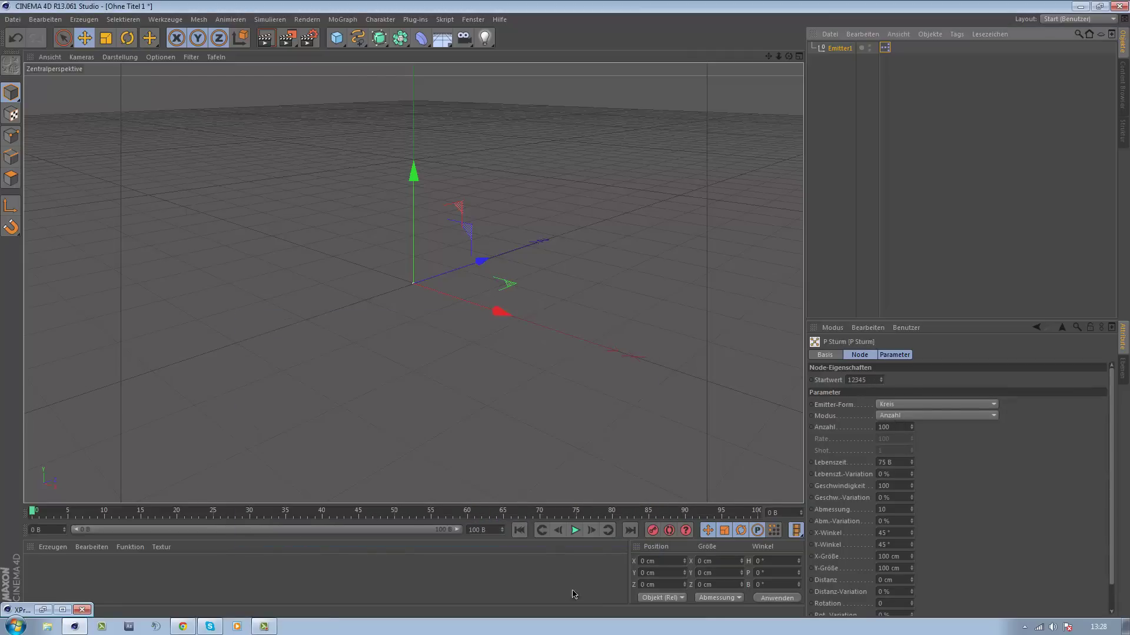
{"action": "left_click", "coordinate": [576, 531]}
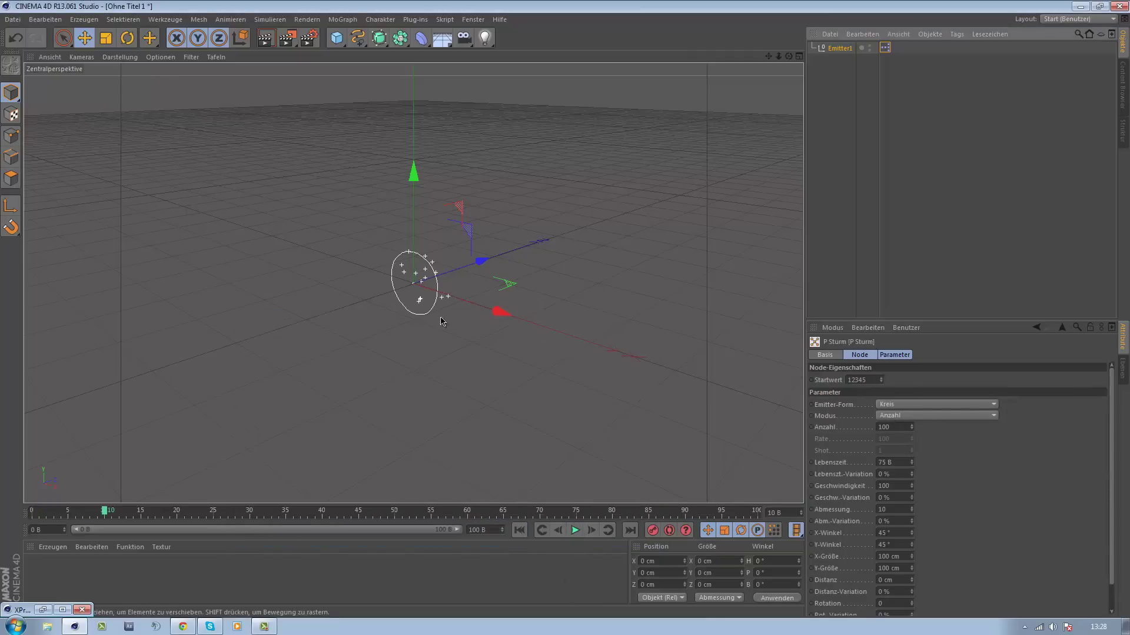
- Move Emitter1 to about X -90 cm and back to X 2.235 cm, replaying, then restore XPresso
{"action": "left_click", "coordinate": [836, 47]}
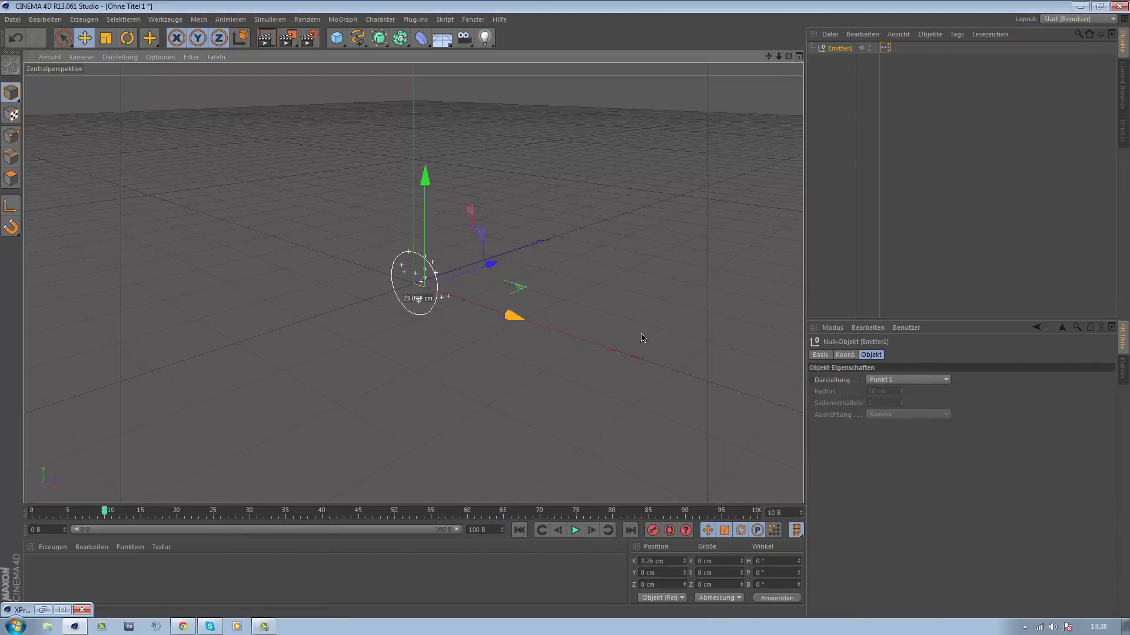
{"action": "left_click_drag", "start_coordinate": [503, 314], "coordinate": [465, 303]}
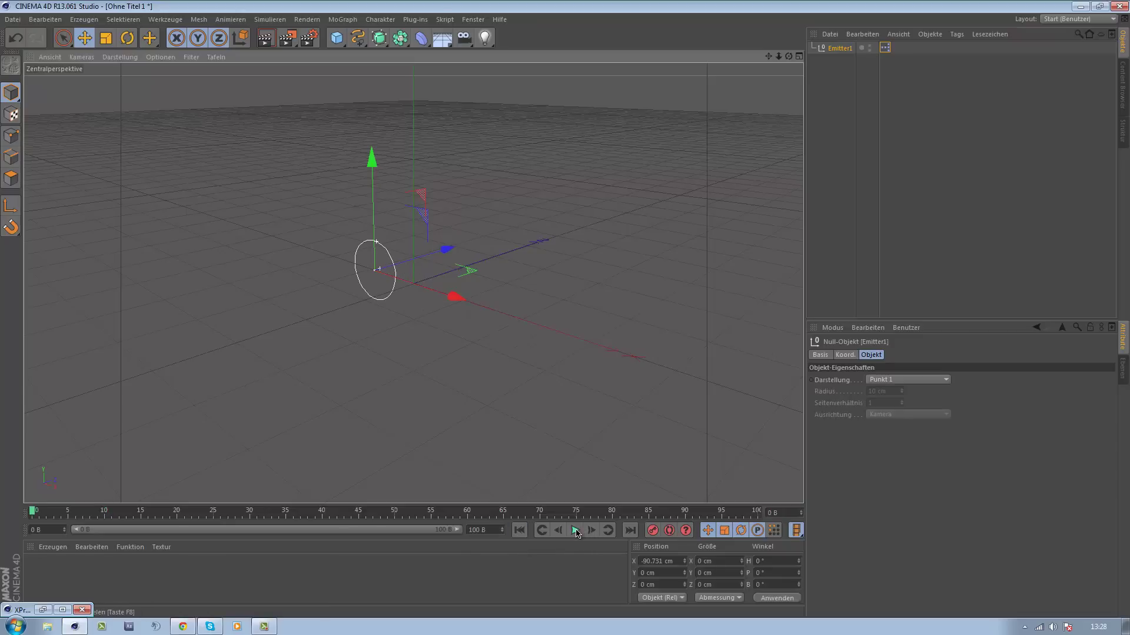
{"action": "key", "text": "F8"}
{"action": "key", "text": "F8"}
{"action": "left_click", "coordinate": [519, 530]}
{"action": "left_click_drag", "start_coordinate": [456, 296], "coordinate": [503, 311]}
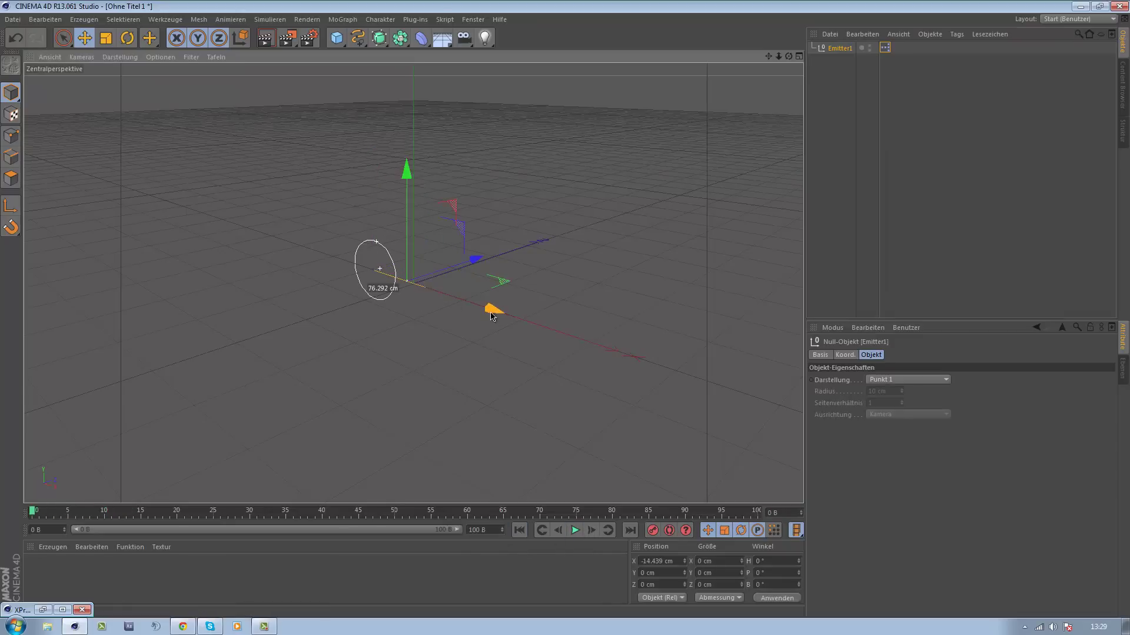
{"action": "left_click", "coordinate": [575, 531]}
{"action": "left_click", "coordinate": [519, 530]}
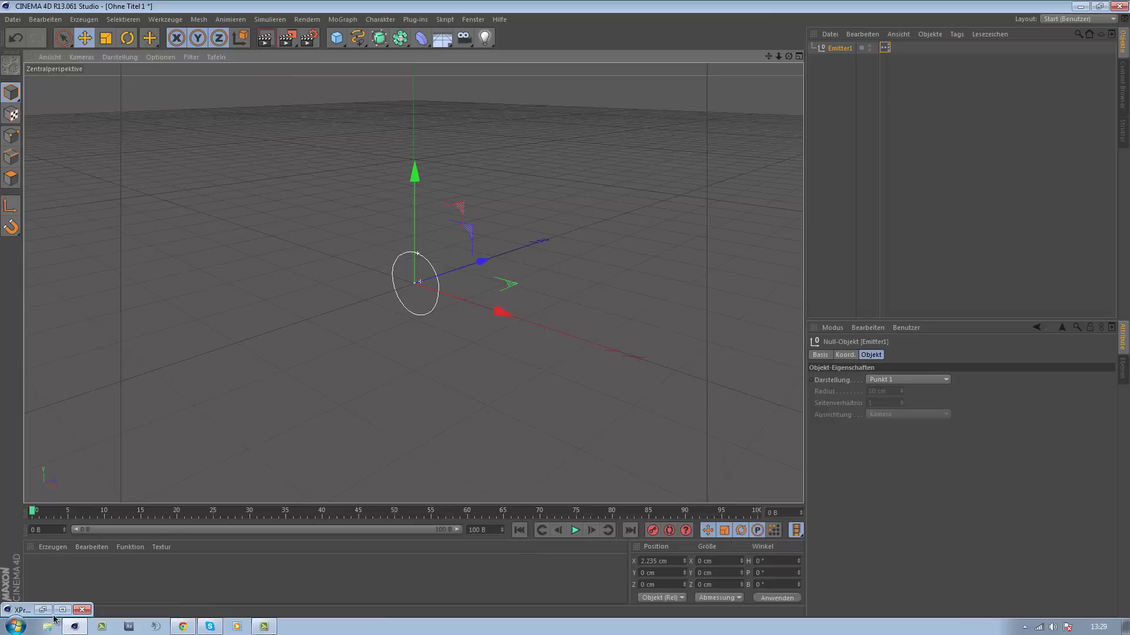
{"action": "left_click", "coordinate": [43, 609]}
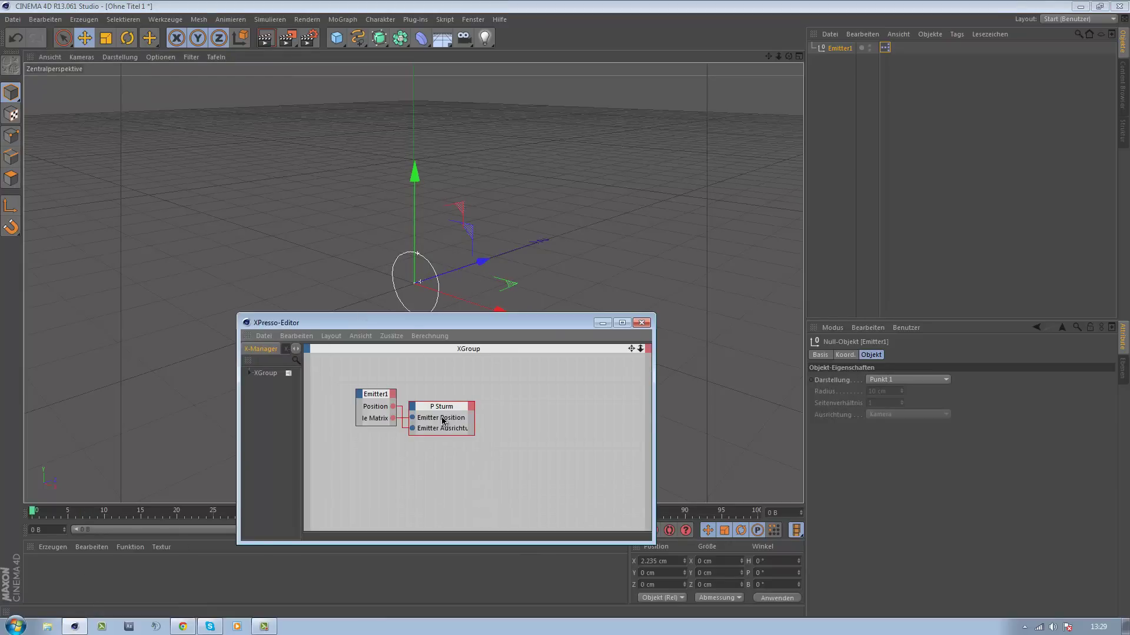
- Set P Sturm's Modus to Shot and its Lebenszeit to 100 B
{"action": "left_click", "coordinate": [443, 420]}
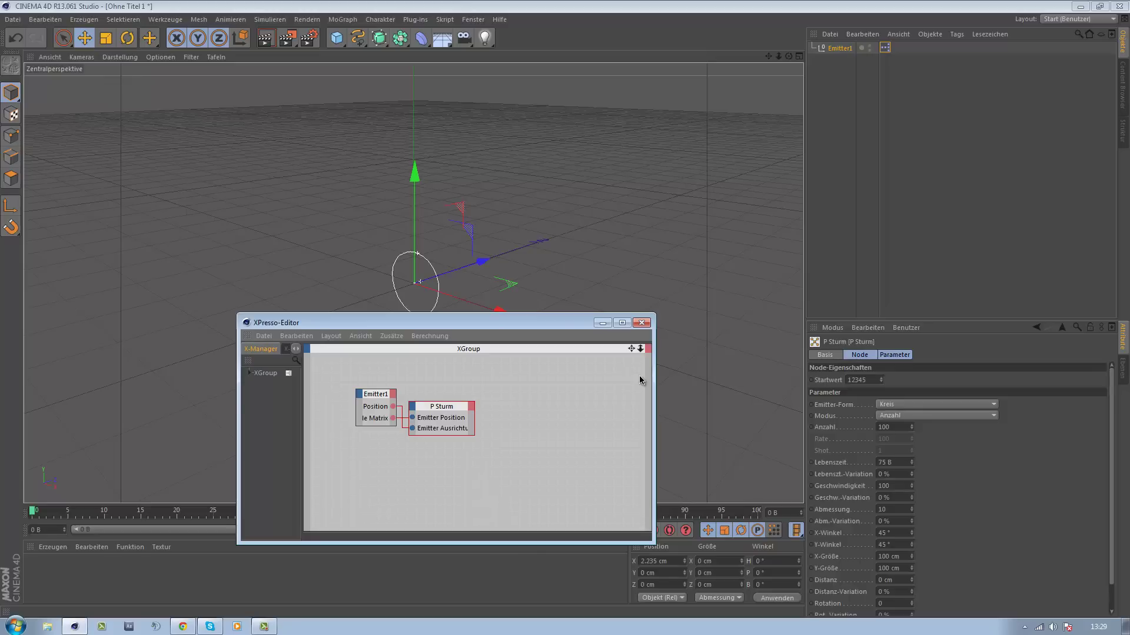
{"action": "left_click", "coordinate": [604, 323]}
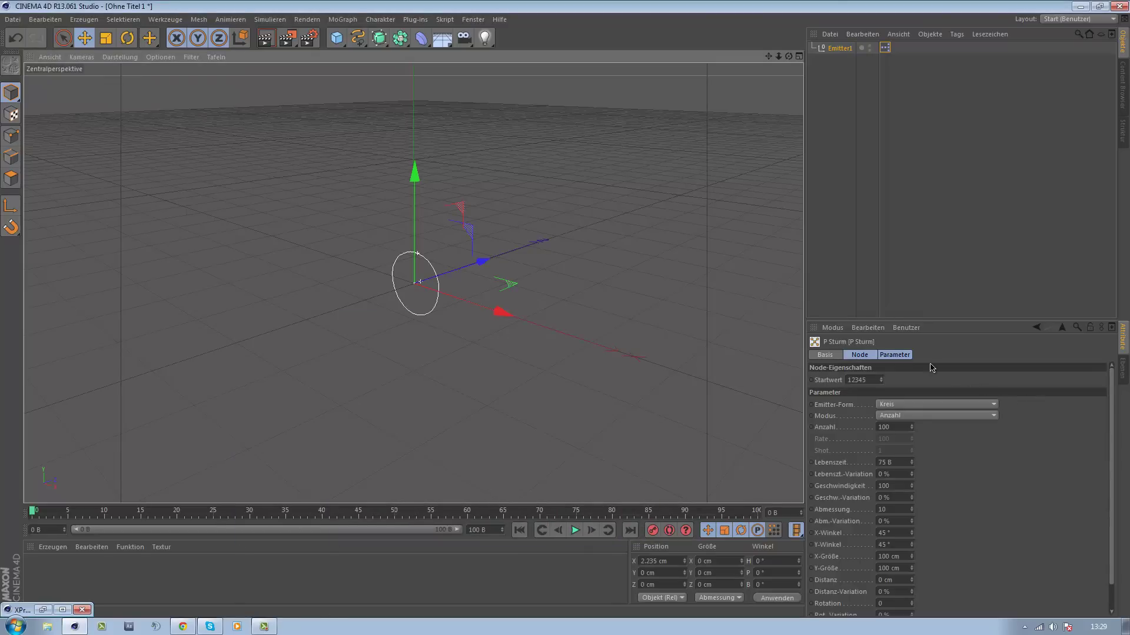
{"action": "left_click", "coordinate": [864, 356]}
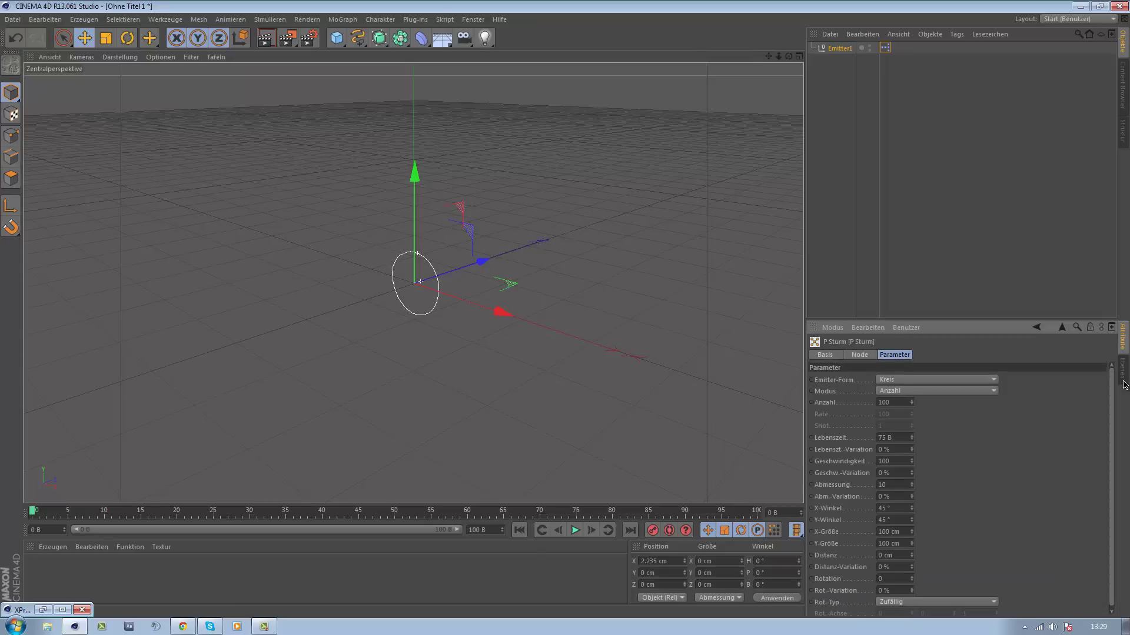
{"action": "left_click", "coordinate": [893, 392]}
{"action": "left_click", "coordinate": [898, 435]}
{"action": "double_click", "coordinate": [892, 437]}
{"action": "type", "text": "100"}
{"action": "key", "text": "Return"}
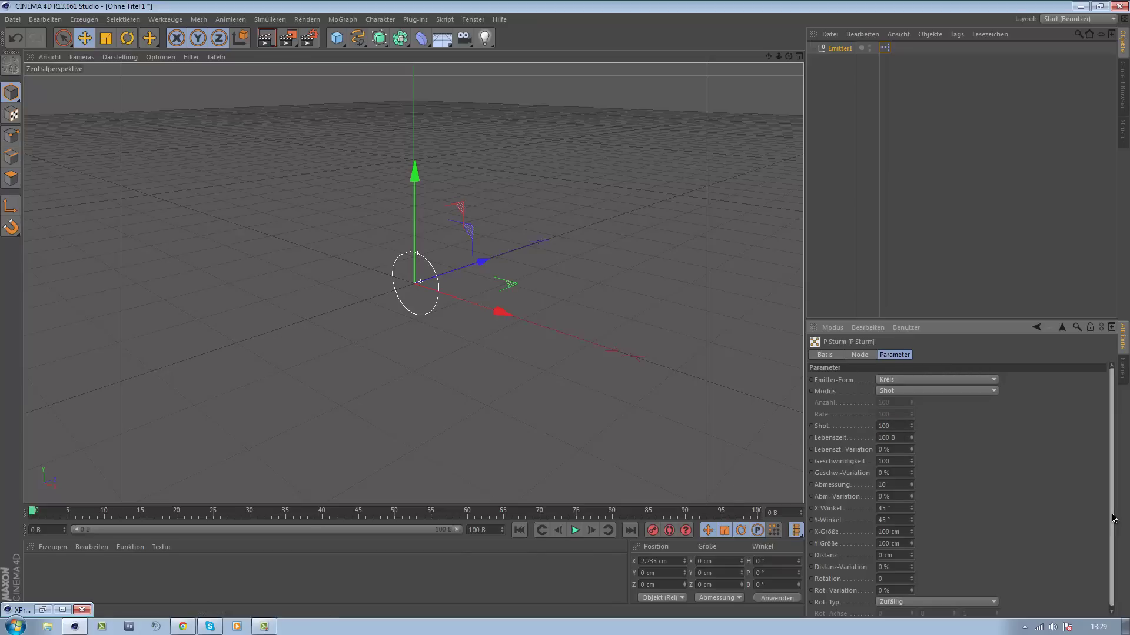
{"action": "scroll", "coordinate": [1114, 500], "scroll_direction": "down", "scroll_amount": 1}
- Play, orbit, and render the view to inspect the particle burst
{"action": "left_click", "coordinate": [576, 531]}
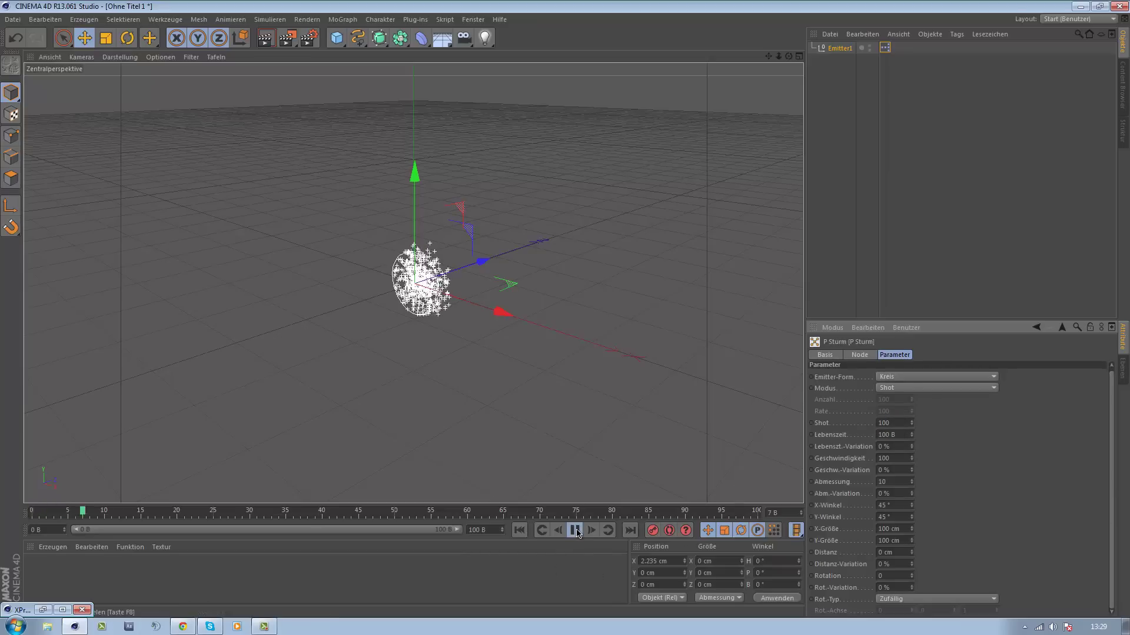
{"action": "left_click_drag", "start_coordinate": [481, 335], "coordinate": [535, 321], "text": "alt"}
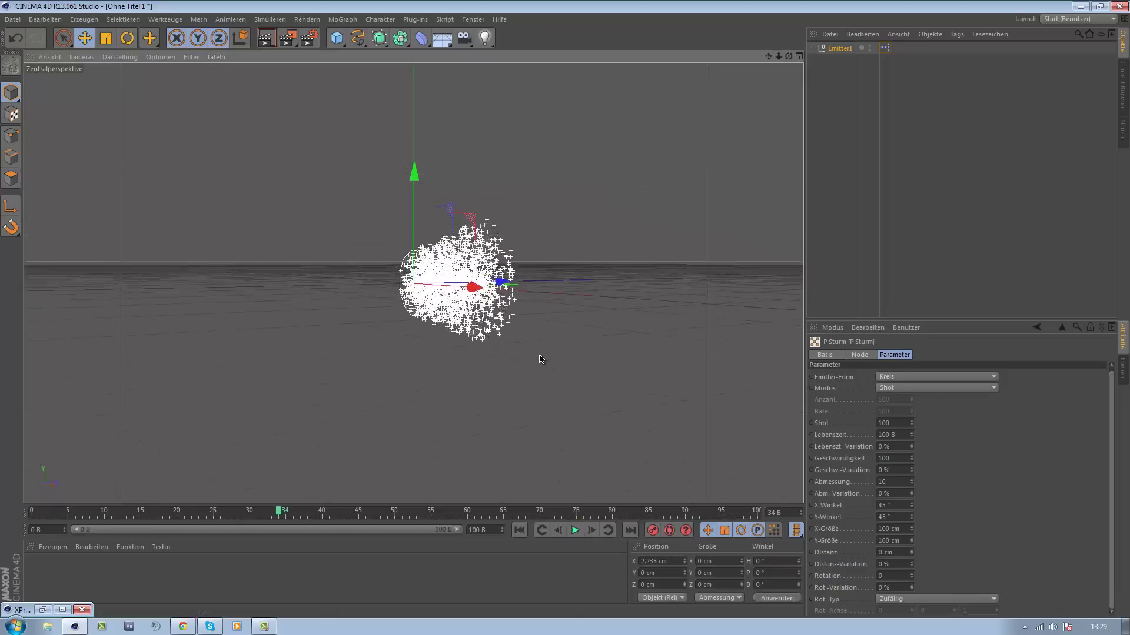
{"action": "left_click", "coordinate": [519, 530]}
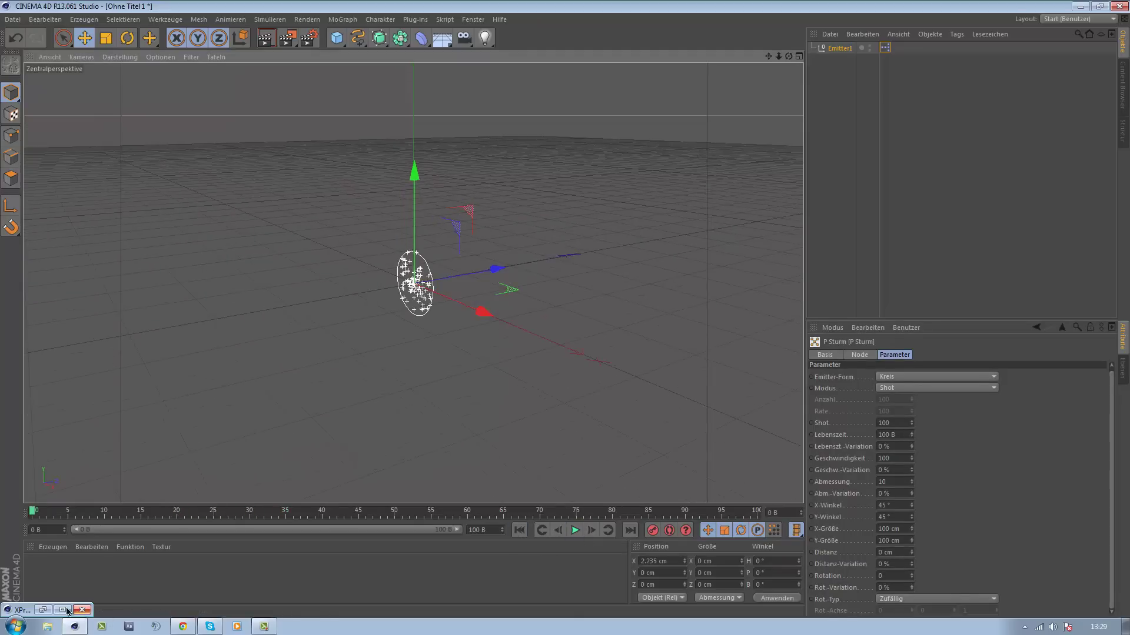
{"action": "left_click", "coordinate": [264, 39]}
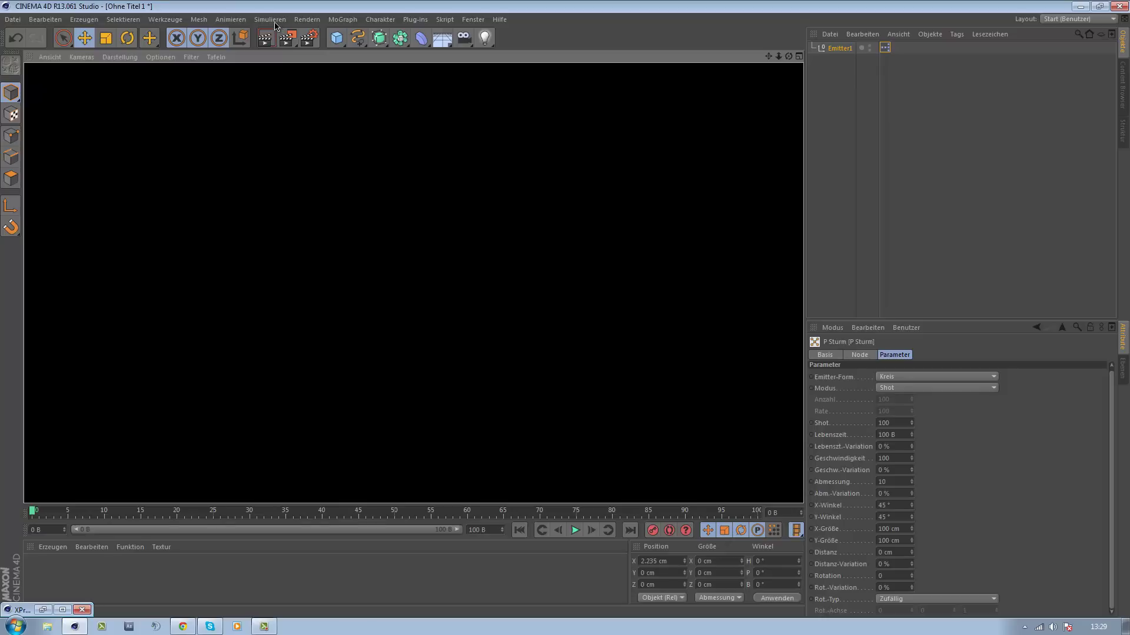
- Add a new particle group, Gruppe .1, in Thinking Particles Einstellungen
{"action": "left_click", "coordinate": [272, 19]}
{"action": "mouse_move", "coordinate": [283, 77]}
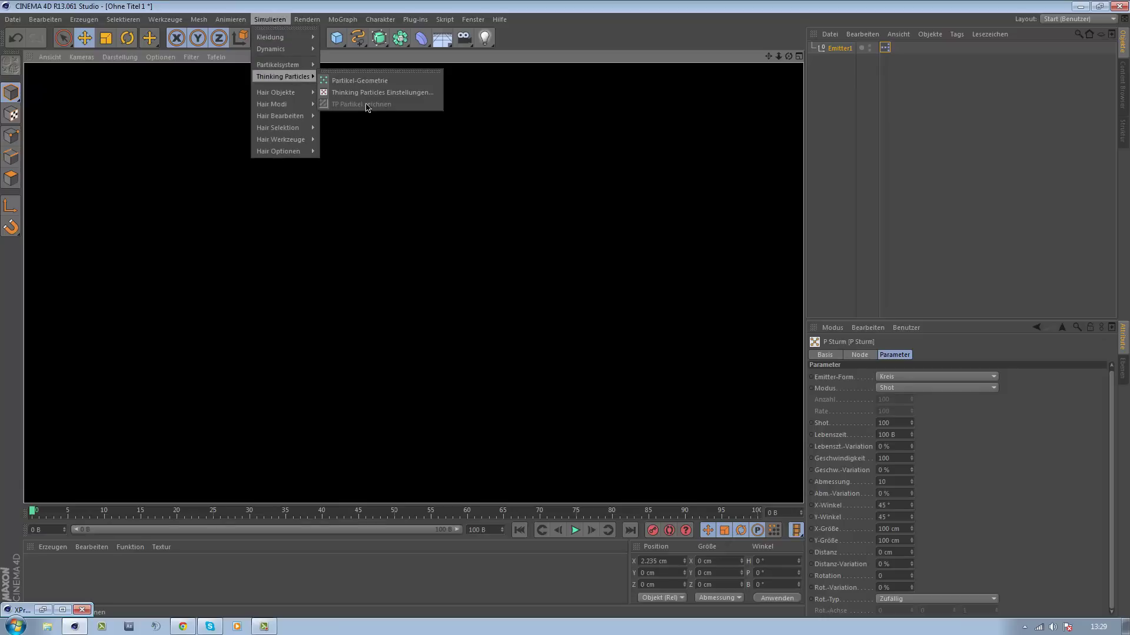
{"action": "left_click", "coordinate": [366, 95]}
{"action": "right_click", "coordinate": [287, 121]}
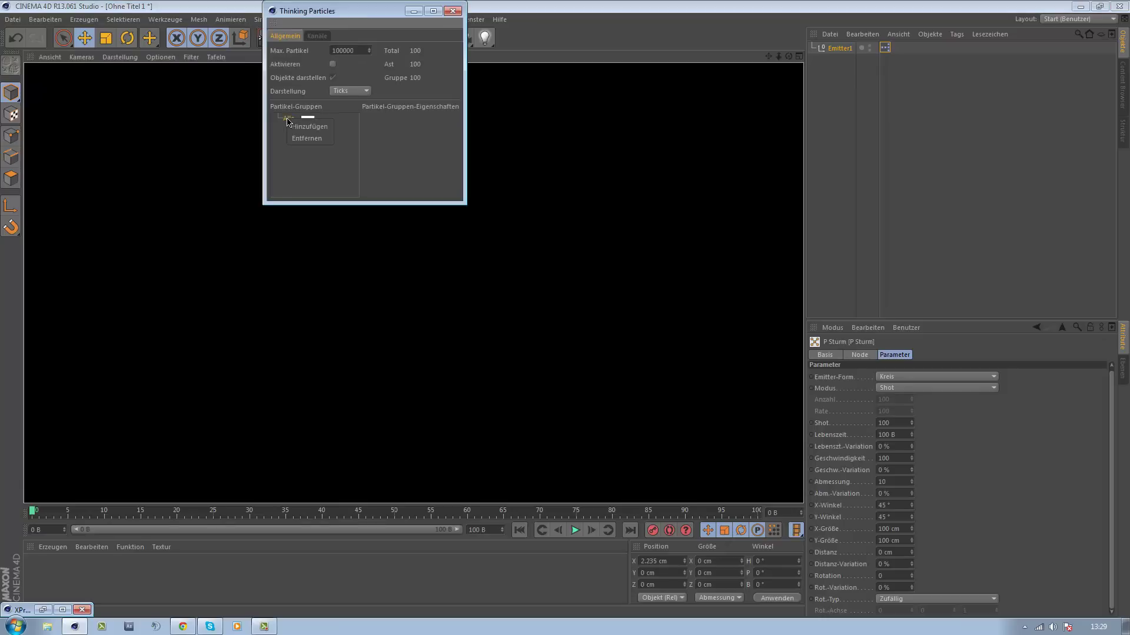
{"action": "left_click", "coordinate": [297, 127]}
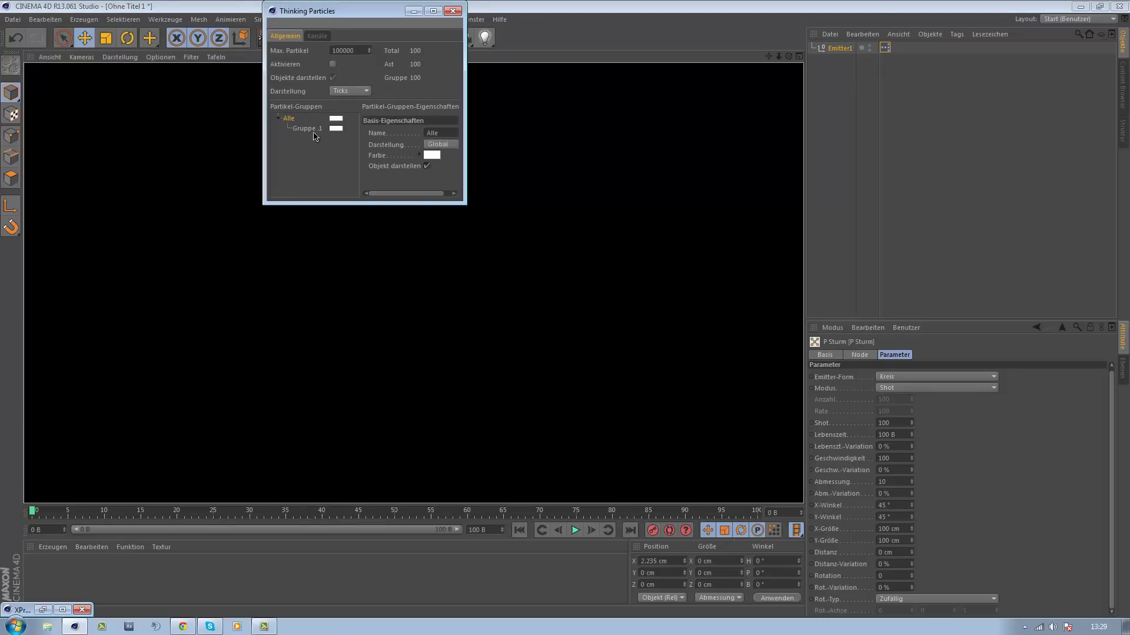
{"action": "left_click_drag", "start_coordinate": [366, 17], "coordinate": [337, 63]}
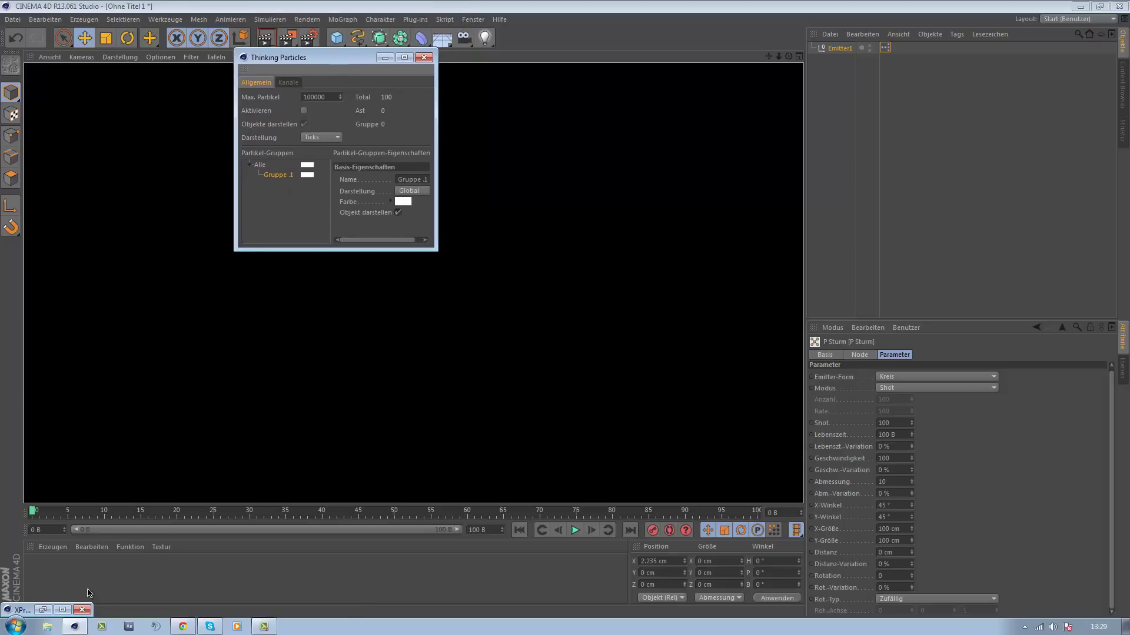
- Add a P Gruppe node beside P Sturm in the XPresso graph
{"action": "left_click", "coordinate": [41, 611]}
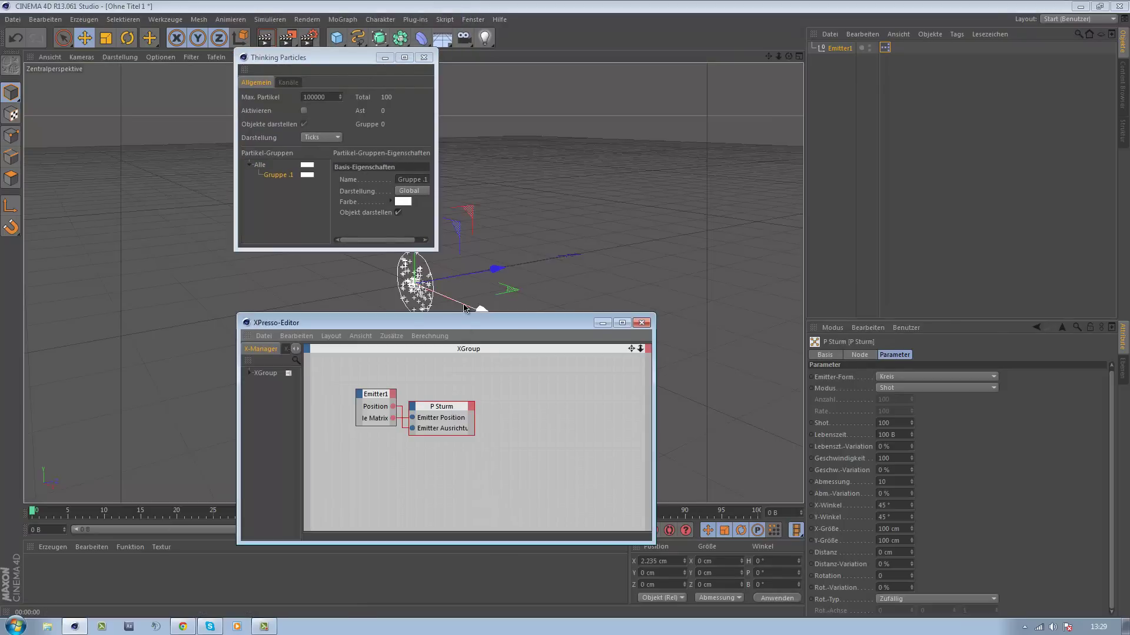
{"action": "left_click_drag", "start_coordinate": [459, 323], "coordinate": [413, 327]}
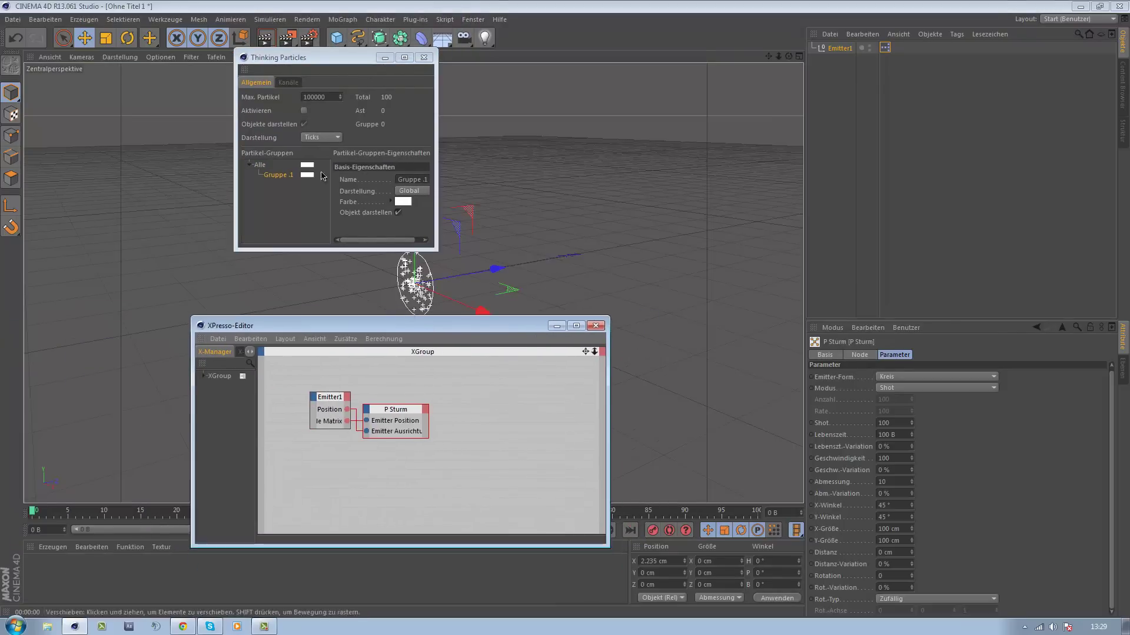
{"action": "right_click", "coordinate": [466, 416]}
{"action": "mouse_move", "coordinate": [584, 467]}
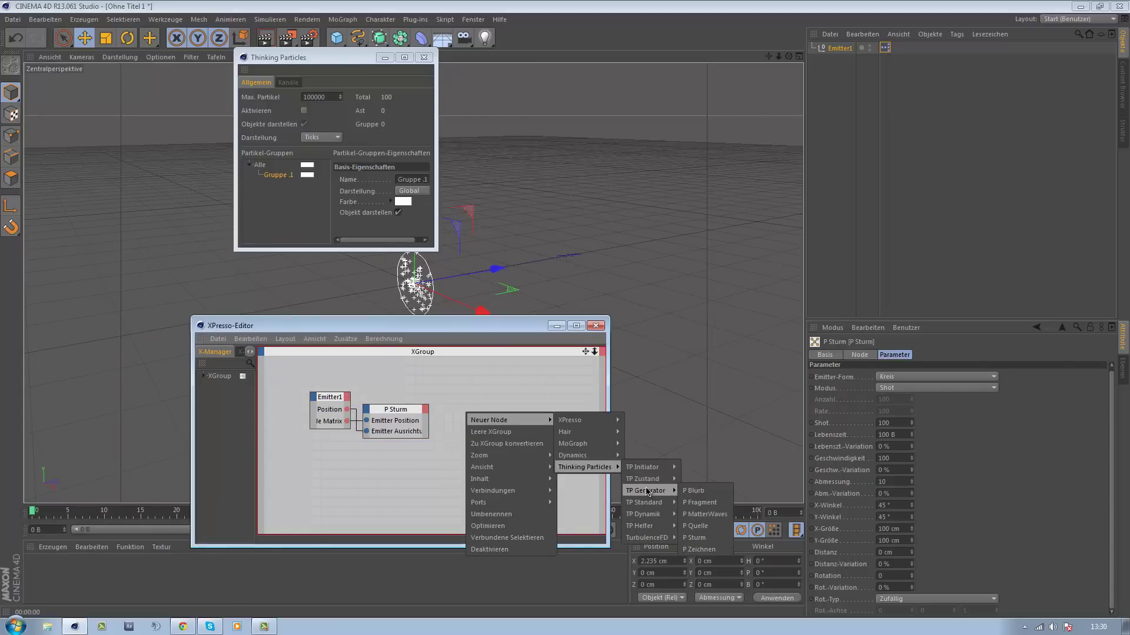
{"action": "mouse_move", "coordinate": [644, 502]}
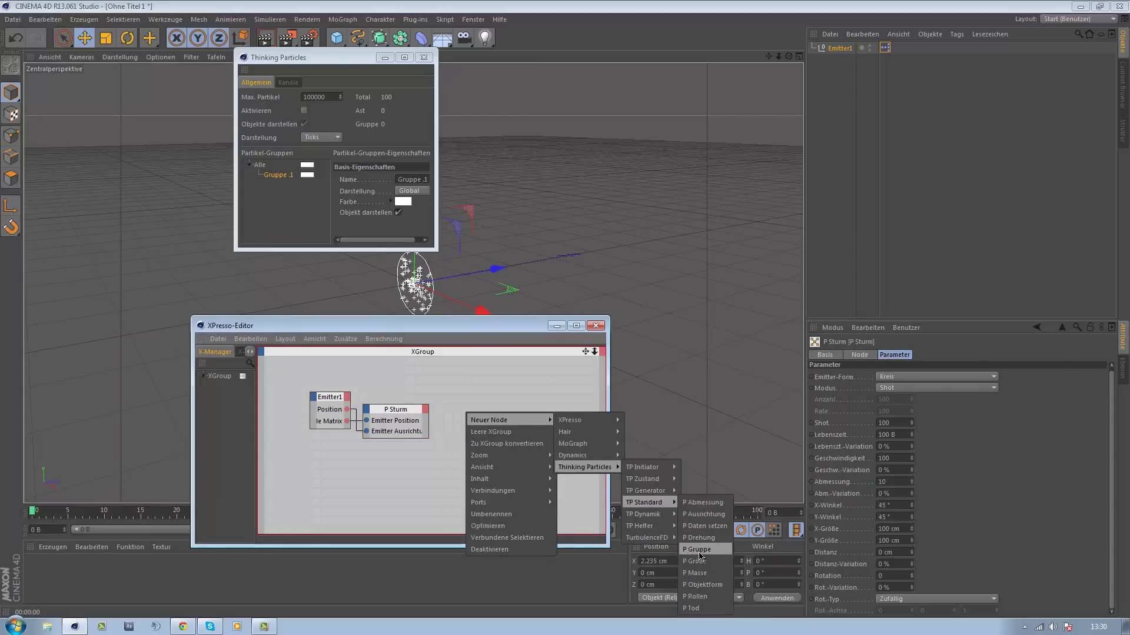
{"action": "left_click", "coordinate": [700, 549]}
{"action": "left_click_drag", "start_coordinate": [470, 412], "coordinate": [482, 410]}
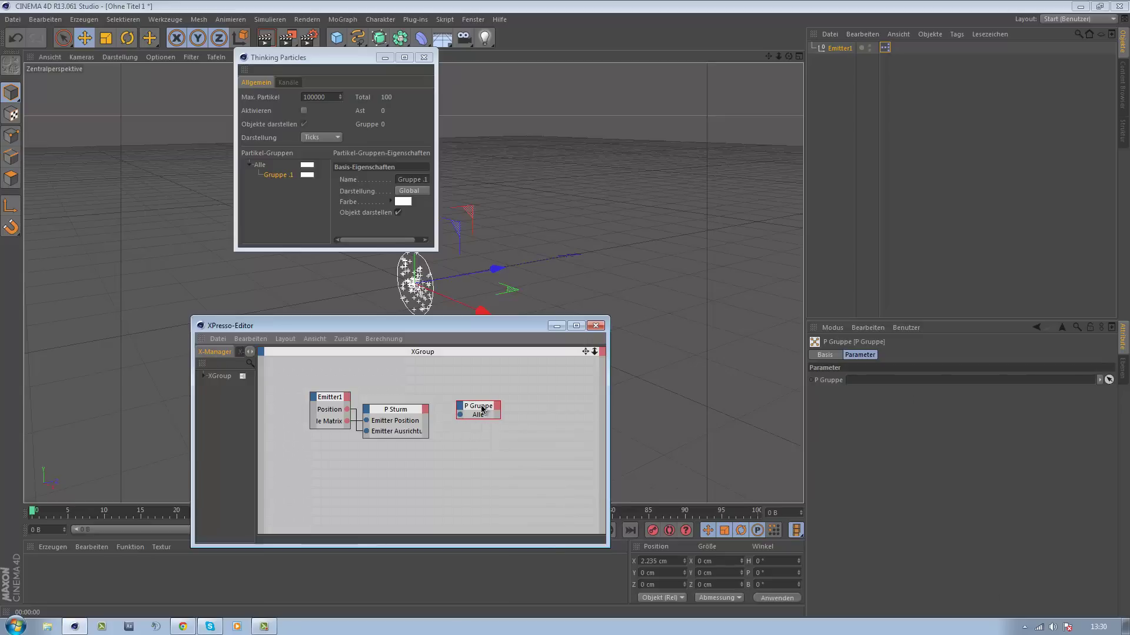
- Feed P Sturm's Geborene Partikel into P Gruppe and assign it Gruppe .1
{"action": "left_click", "coordinate": [427, 412]}
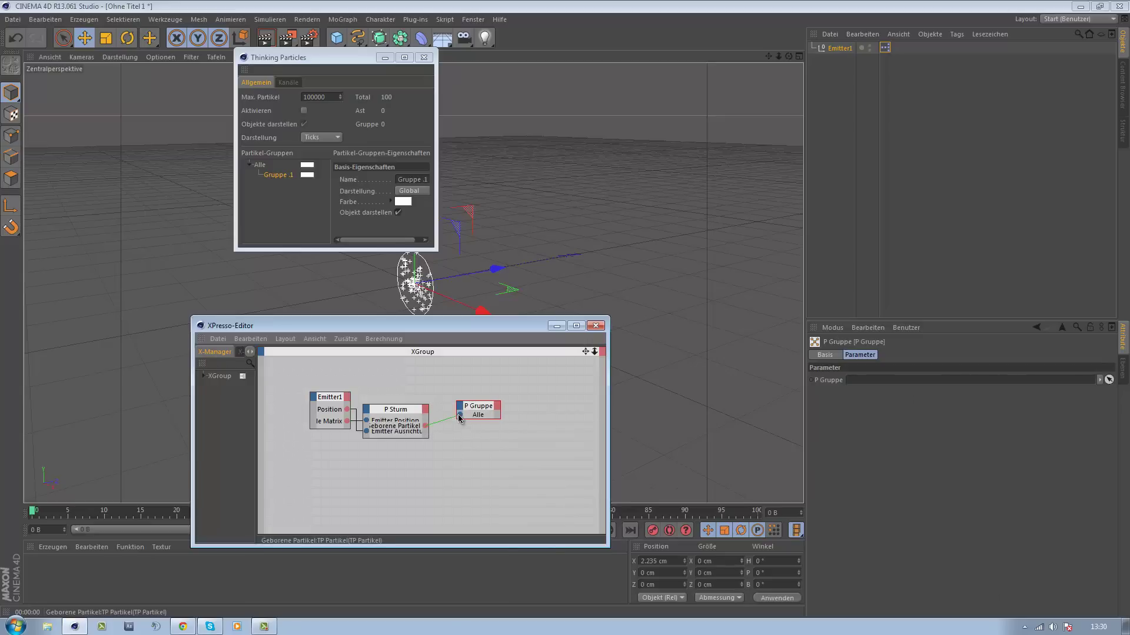
{"action": "left_click_drag", "start_coordinate": [459, 416], "coordinate": [466, 407]}
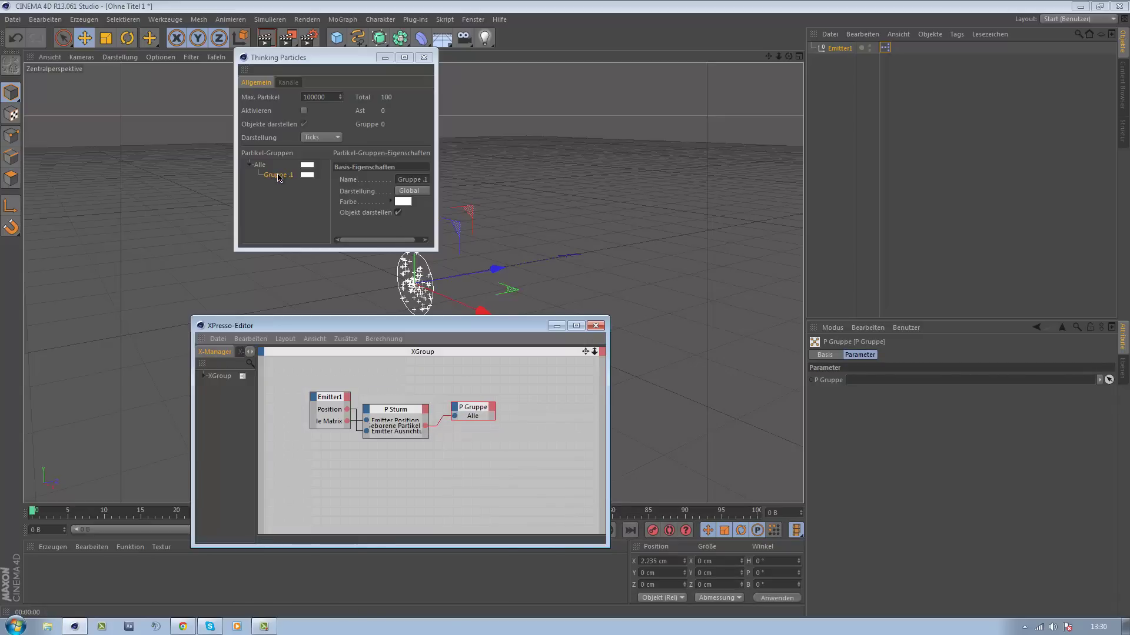
{"action": "left_click_drag", "start_coordinate": [279, 178], "coordinate": [305, 196]}
{"action": "left_click_drag", "start_coordinate": [793, 381], "coordinate": [868, 378]}
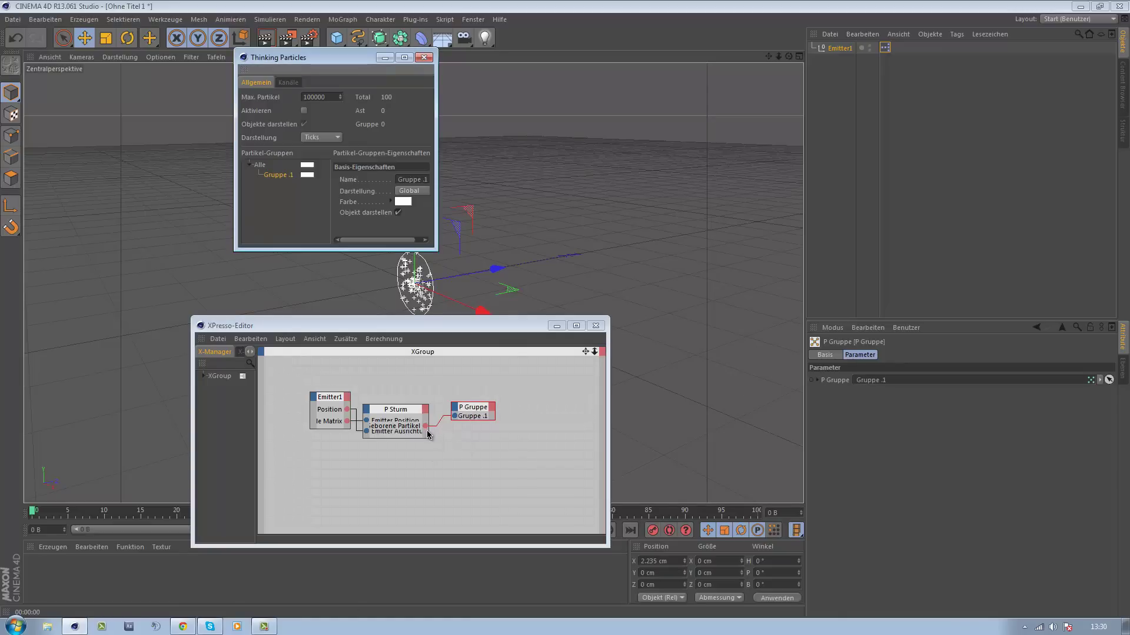
{"action": "left_click_drag", "start_coordinate": [428, 438], "coordinate": [445, 471]}
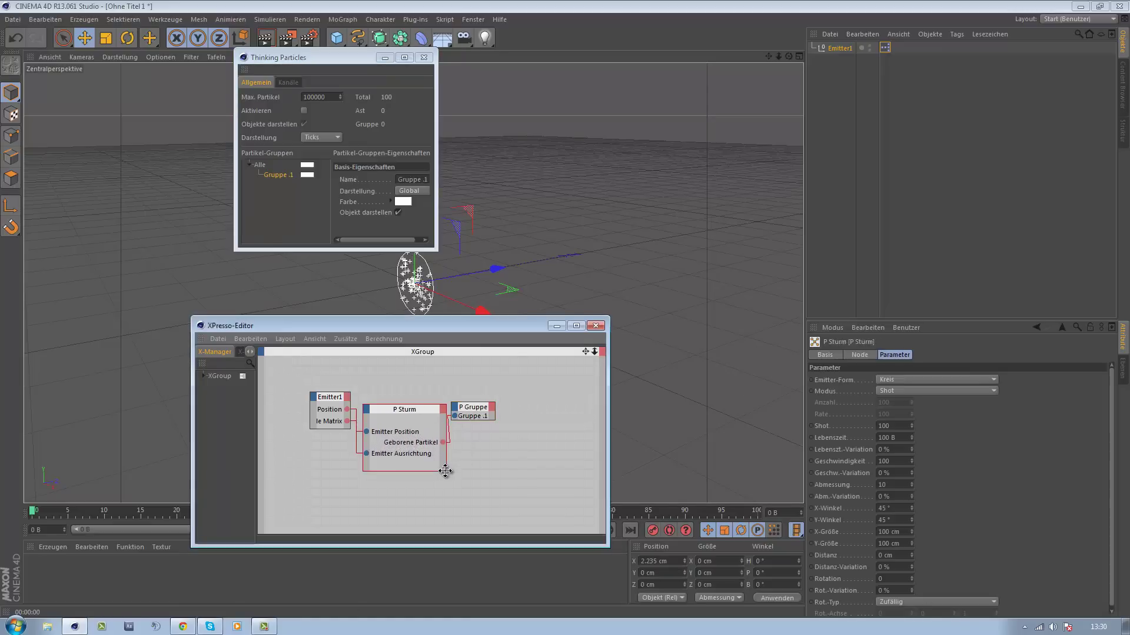
{"action": "left_click_drag", "start_coordinate": [461, 417], "coordinate": [470, 419]}
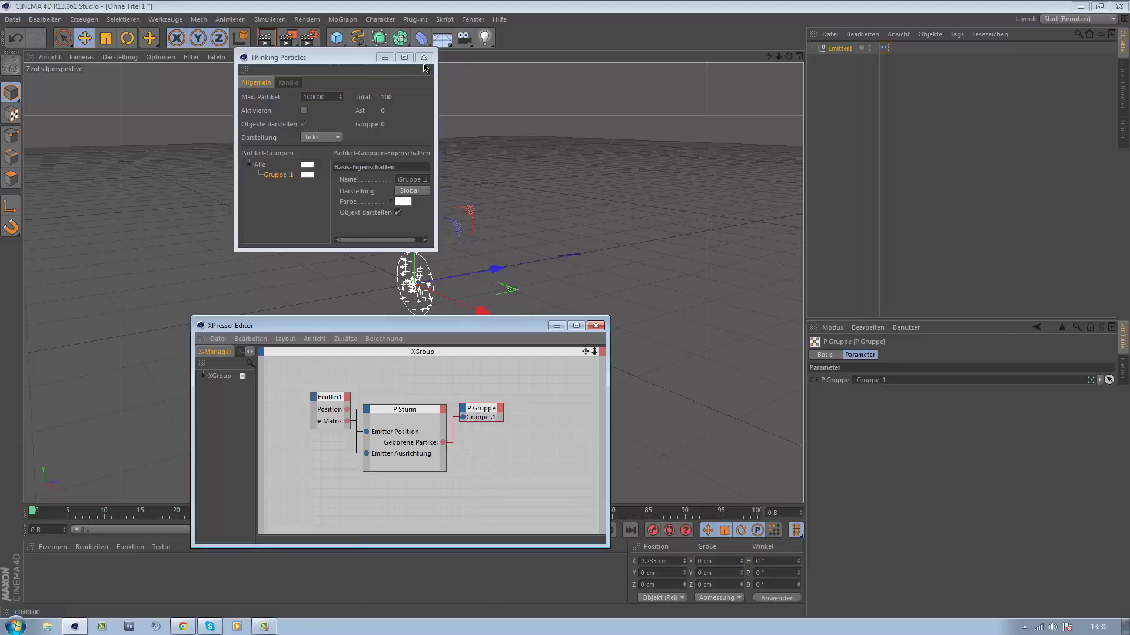
{"action": "left_click", "coordinate": [383, 57]}
- Add a Partikel-Geometrie object with a hair Render tag in Geschwindigkeit mode
{"action": "left_click", "coordinate": [556, 326]}
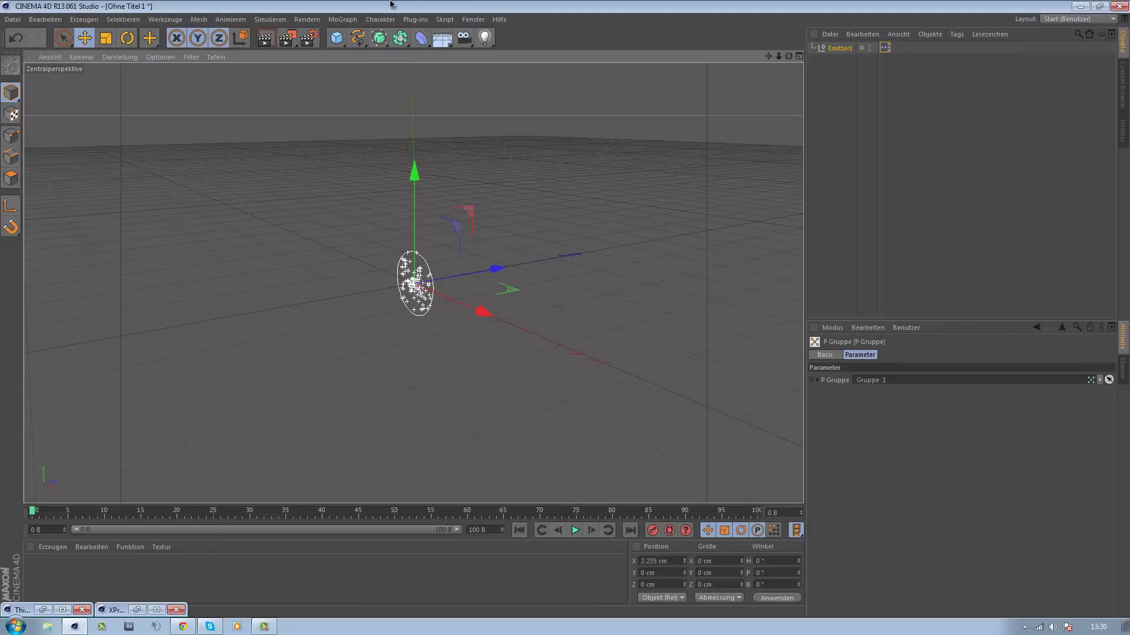
{"action": "left_click", "coordinate": [283, 22]}
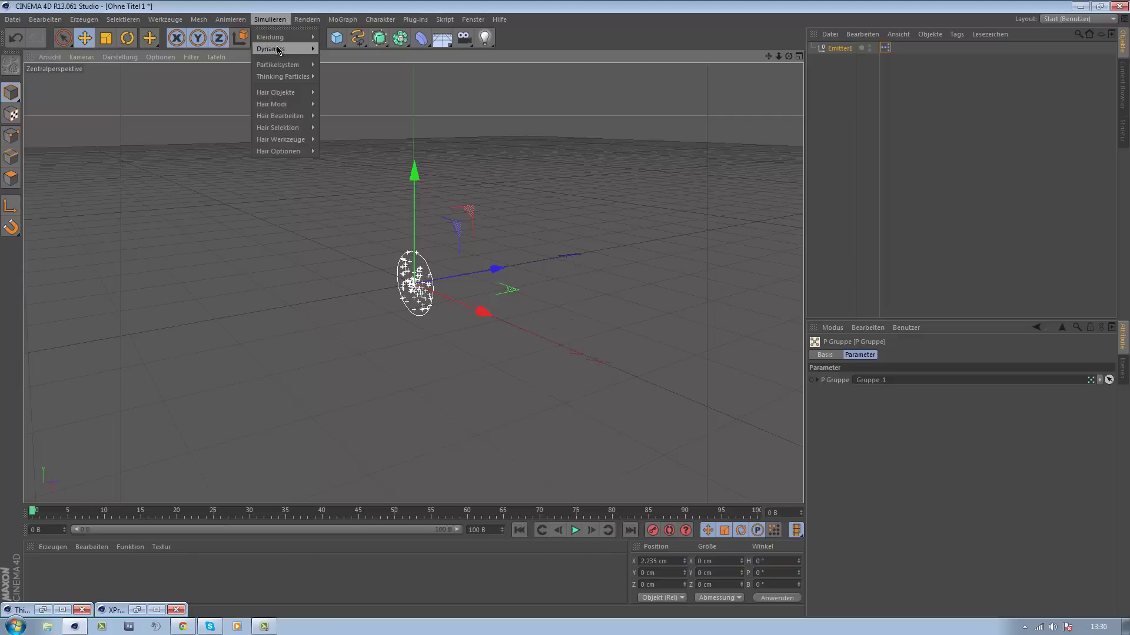
{"action": "mouse_move", "coordinate": [282, 76]}
{"action": "left_click", "coordinate": [340, 80]}
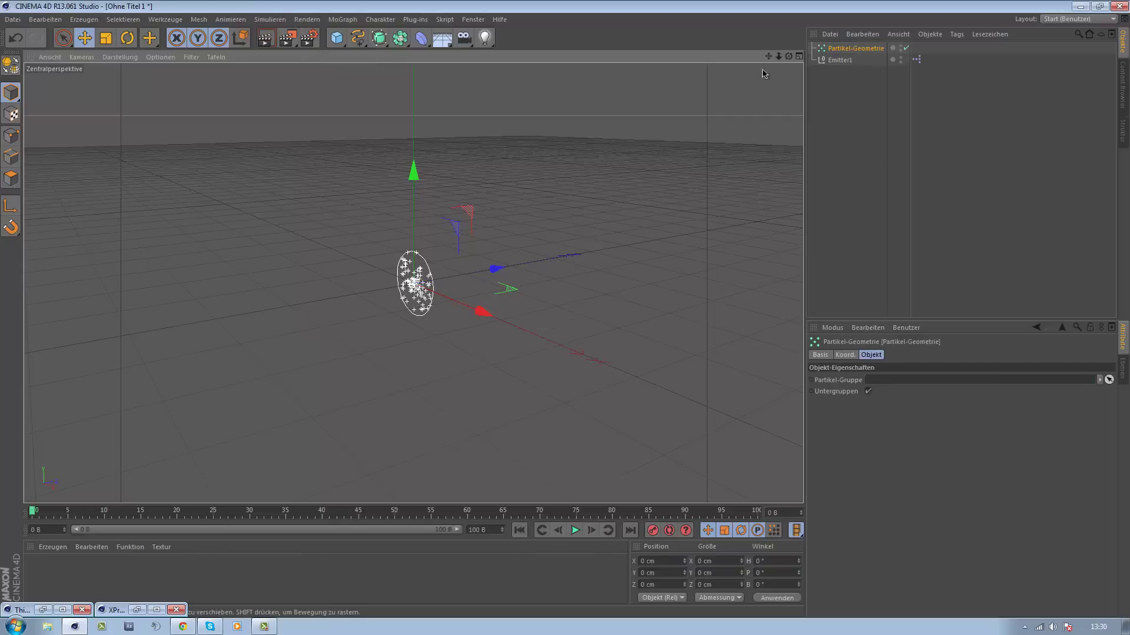
{"action": "right_click", "coordinate": [845, 50]}
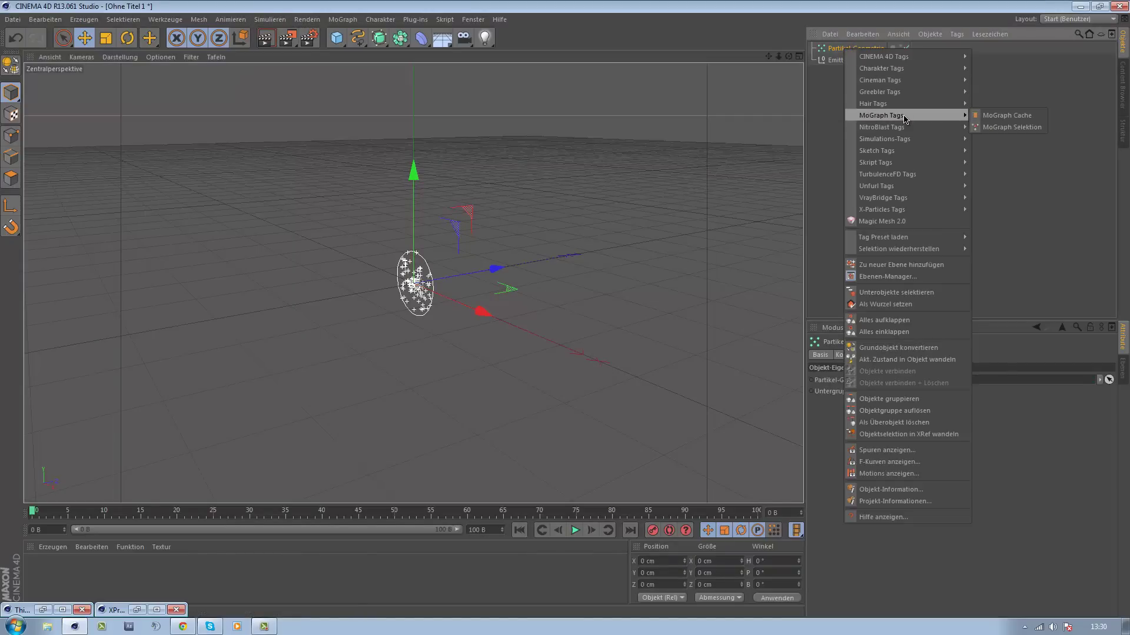
{"action": "mouse_move", "coordinate": [901, 104]}
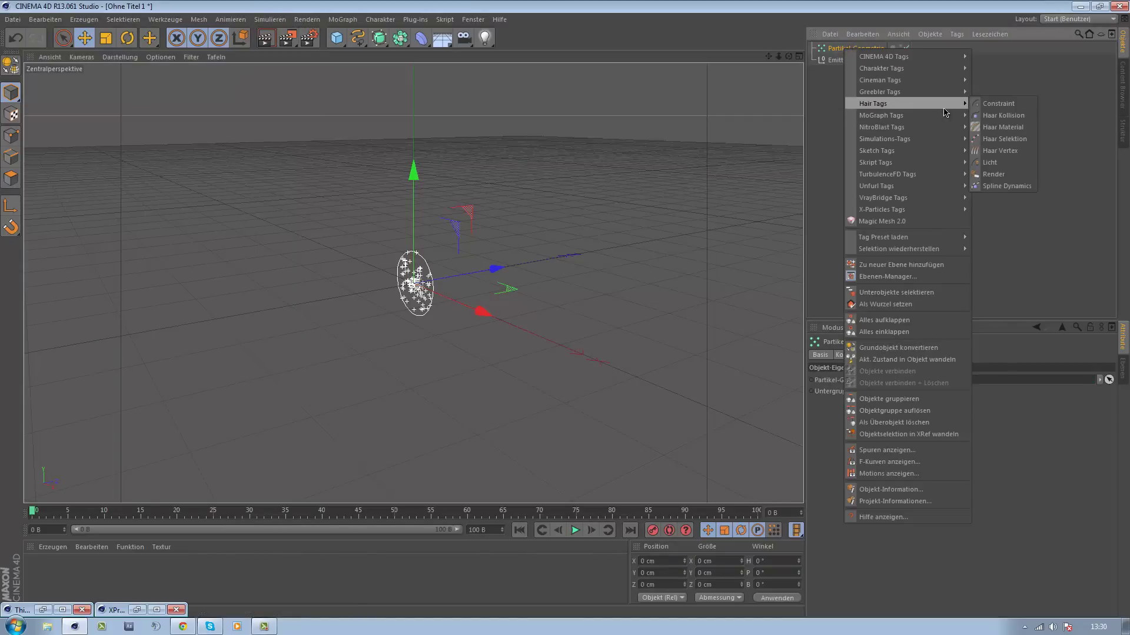
{"action": "left_click", "coordinate": [993, 175]}
{"action": "left_click", "coordinate": [876, 402]}
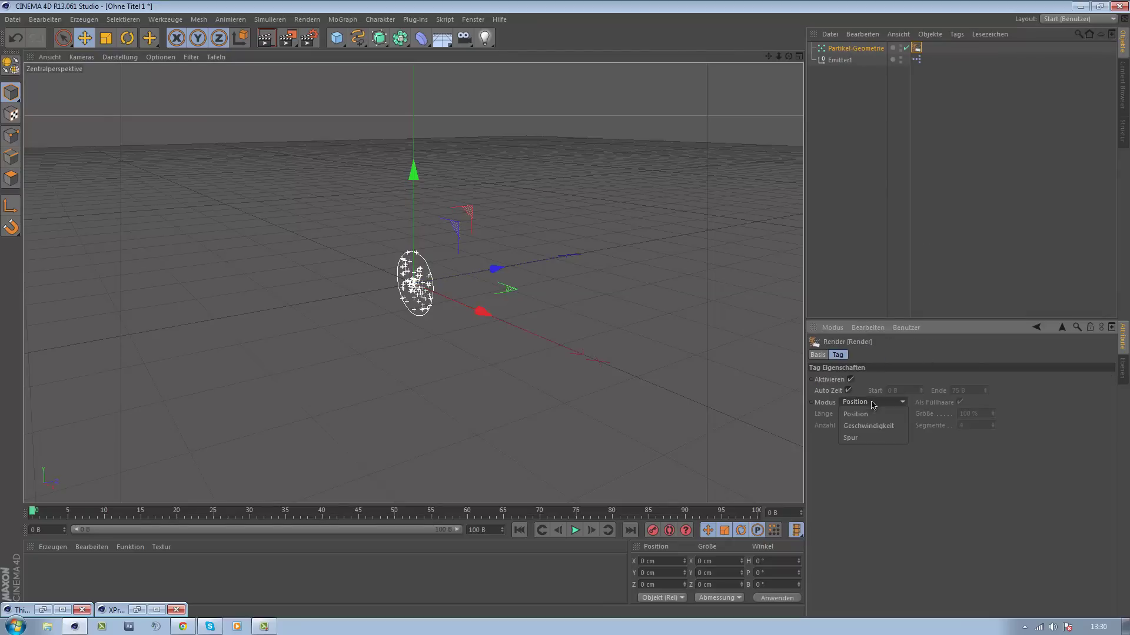
{"action": "left_click", "coordinate": [882, 430]}
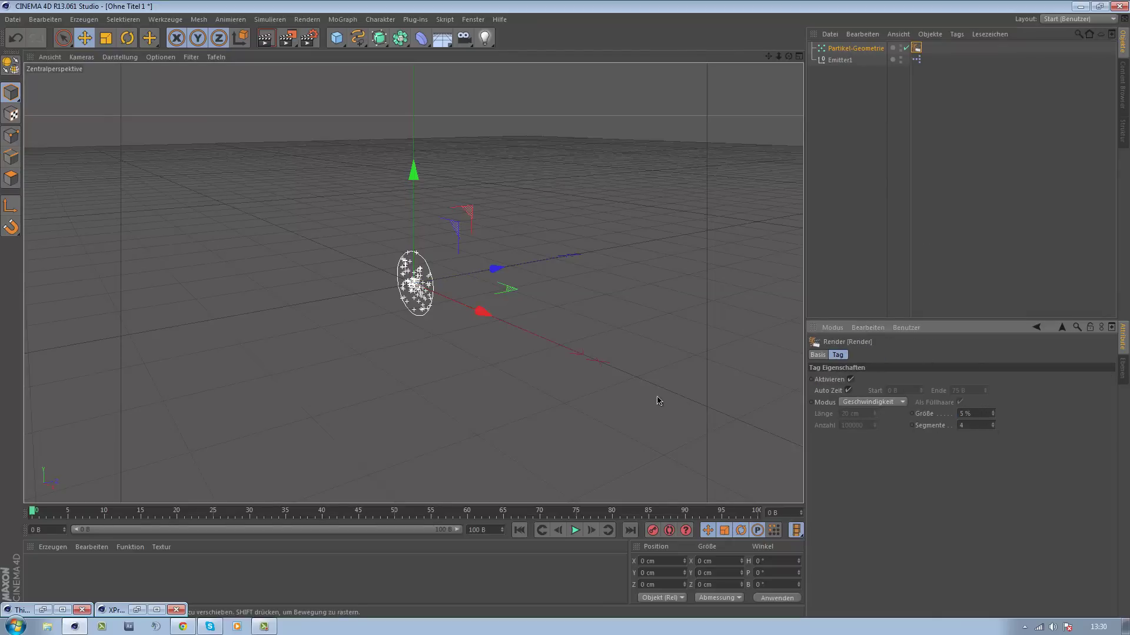
- Create an all-white Haar Mat hair material, apply it to Partikel-Geometrie, and preview playback
{"action": "left_click", "coordinate": [50, 549]}
{"action": "mouse_move", "coordinate": [62, 463]}
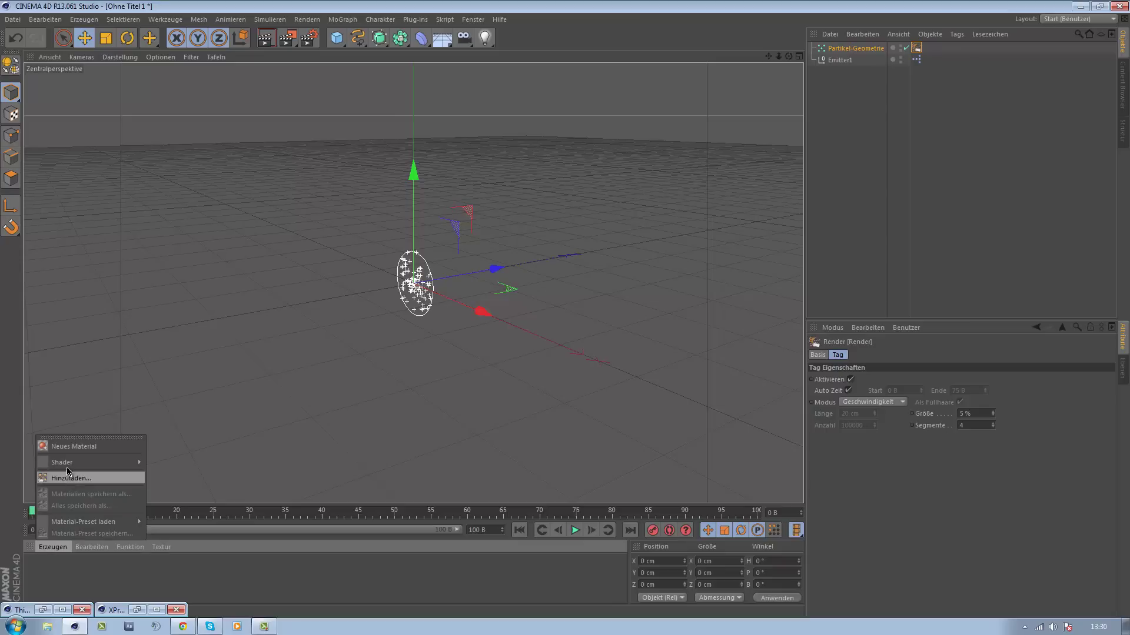
{"action": "left_click", "coordinate": [177, 516]}
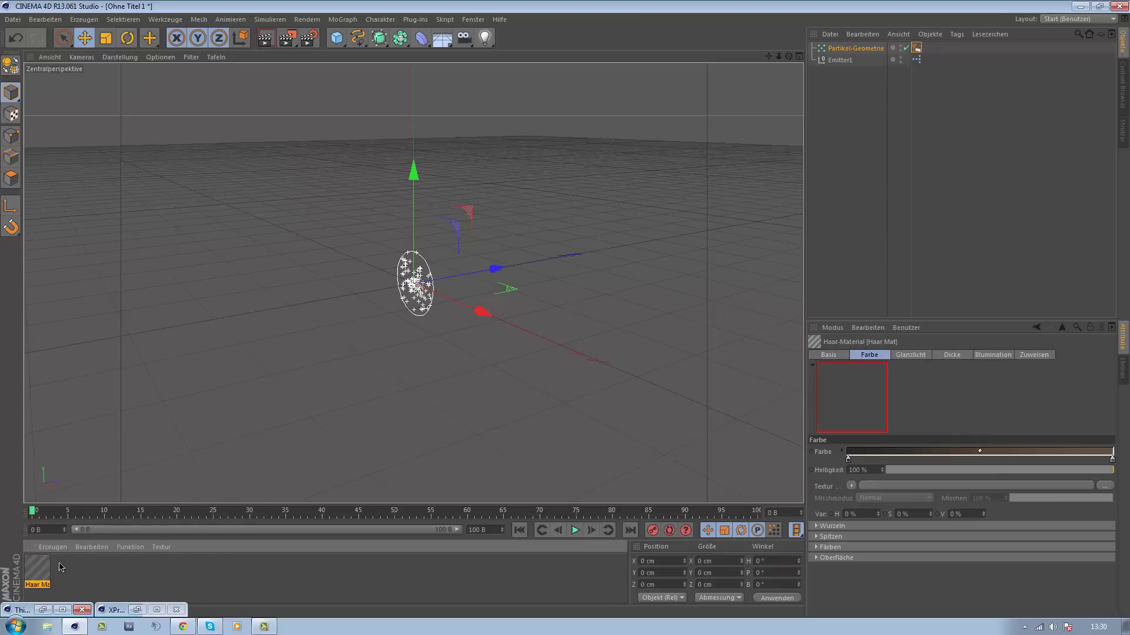
{"action": "double_click", "coordinate": [37, 568]}
{"action": "left_click", "coordinate": [309, 147]}
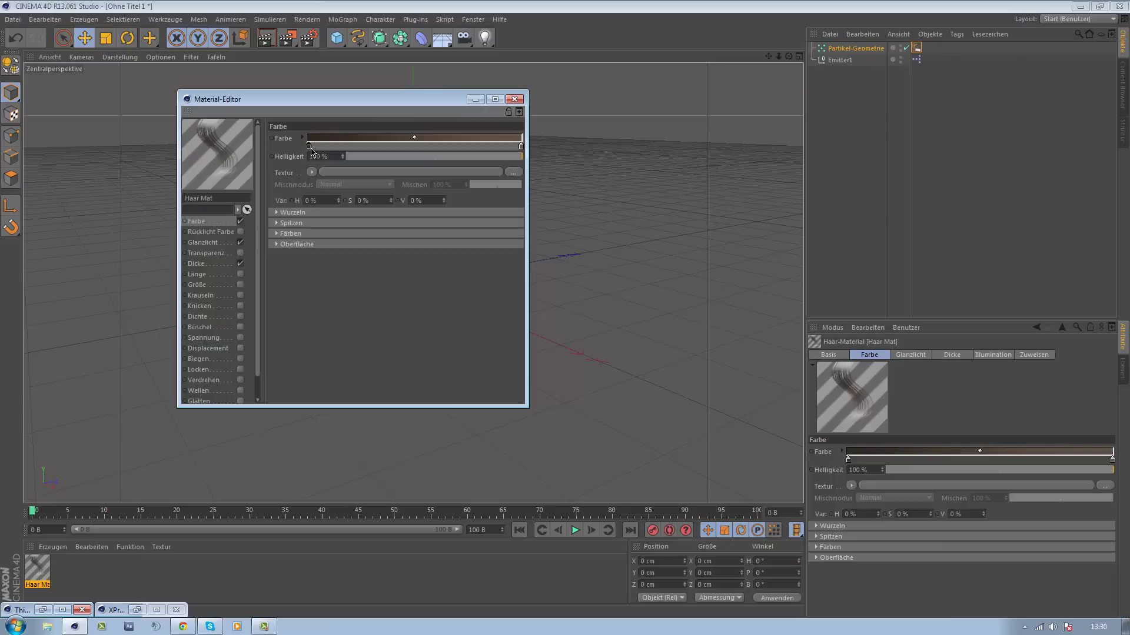
{"action": "double_click", "coordinate": [309, 147]}
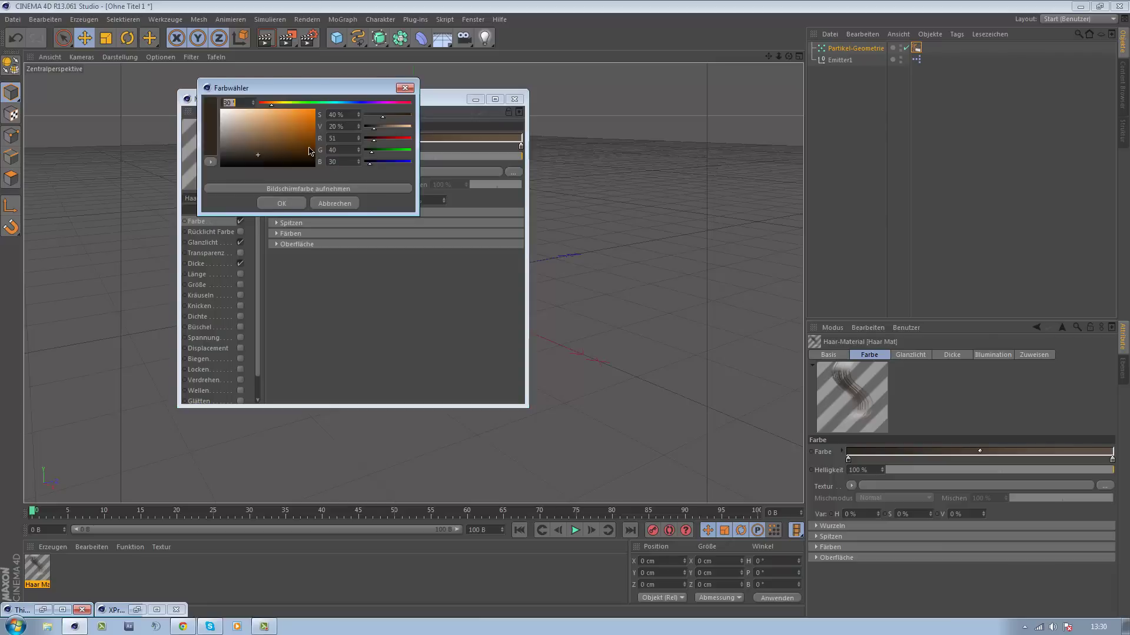
{"action": "left_click", "coordinate": [221, 103]}
{"action": "left_click", "coordinate": [281, 205]}
{"action": "left_click_drag", "start_coordinate": [524, 154], "coordinate": [525, 168]}
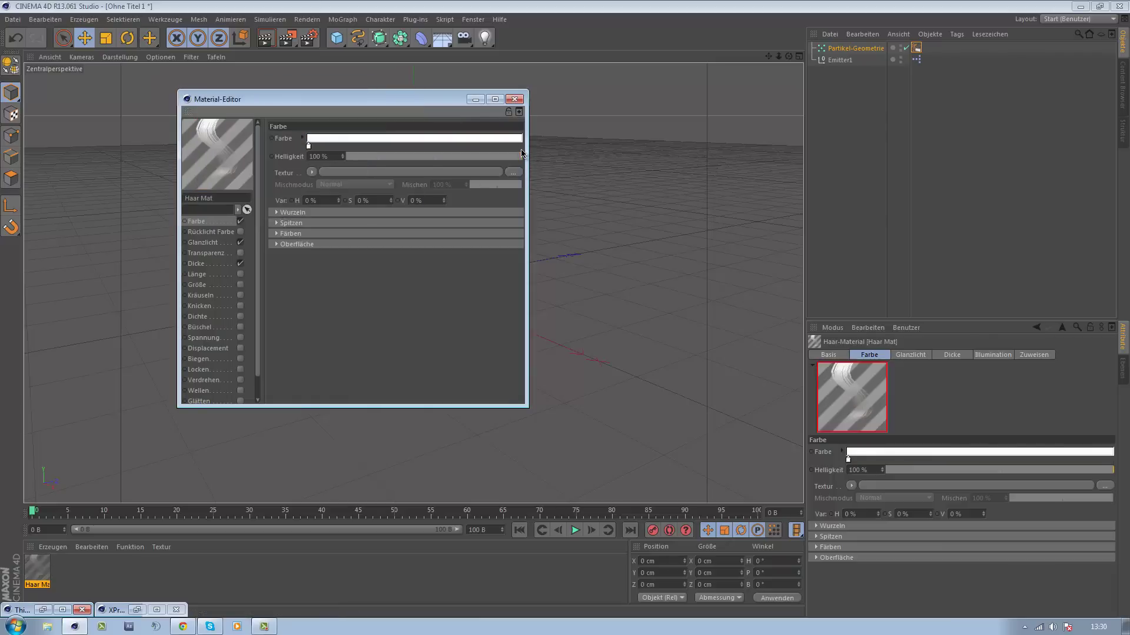
{"action": "left_click", "coordinate": [515, 99]}
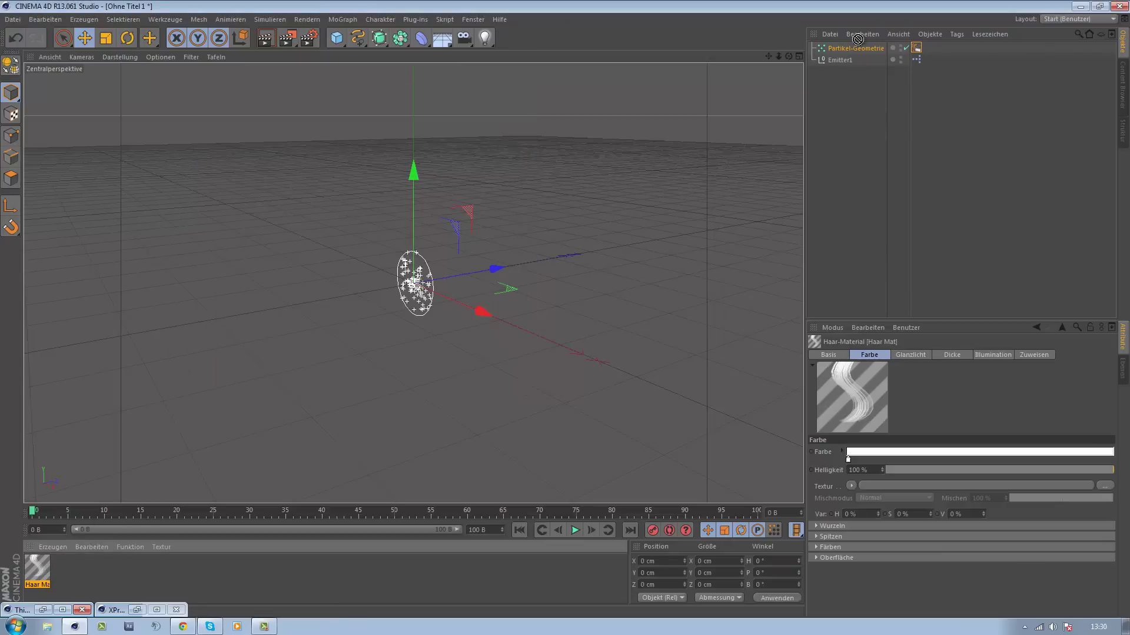
{"action": "left_click_drag", "start_coordinate": [857, 39], "coordinate": [845, 51]}
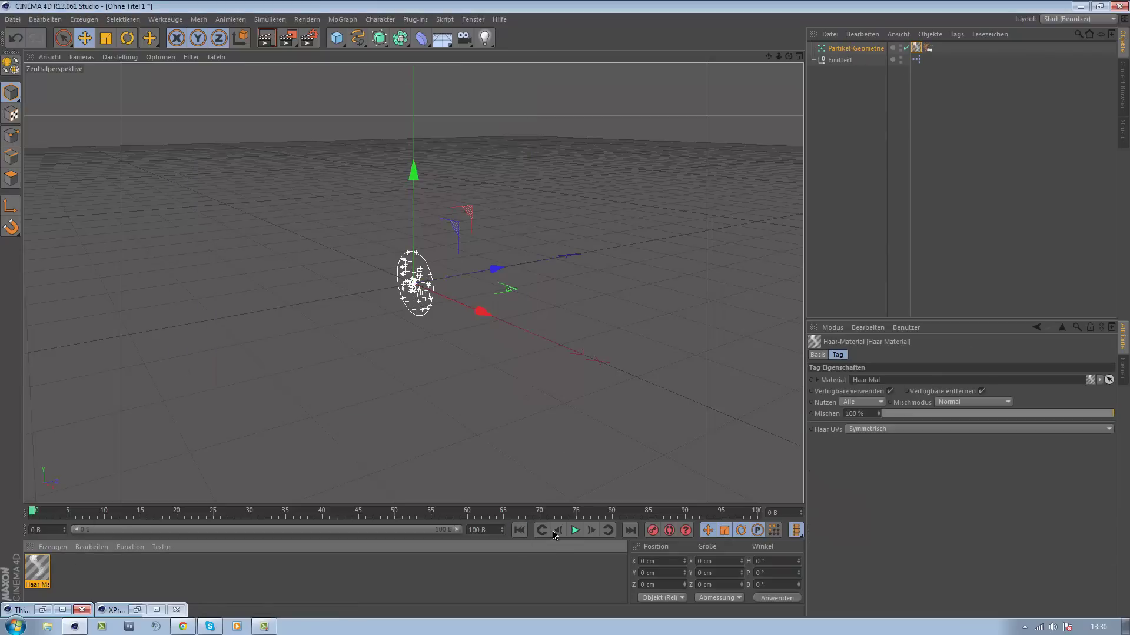
{"action": "left_click", "coordinate": [571, 534]}
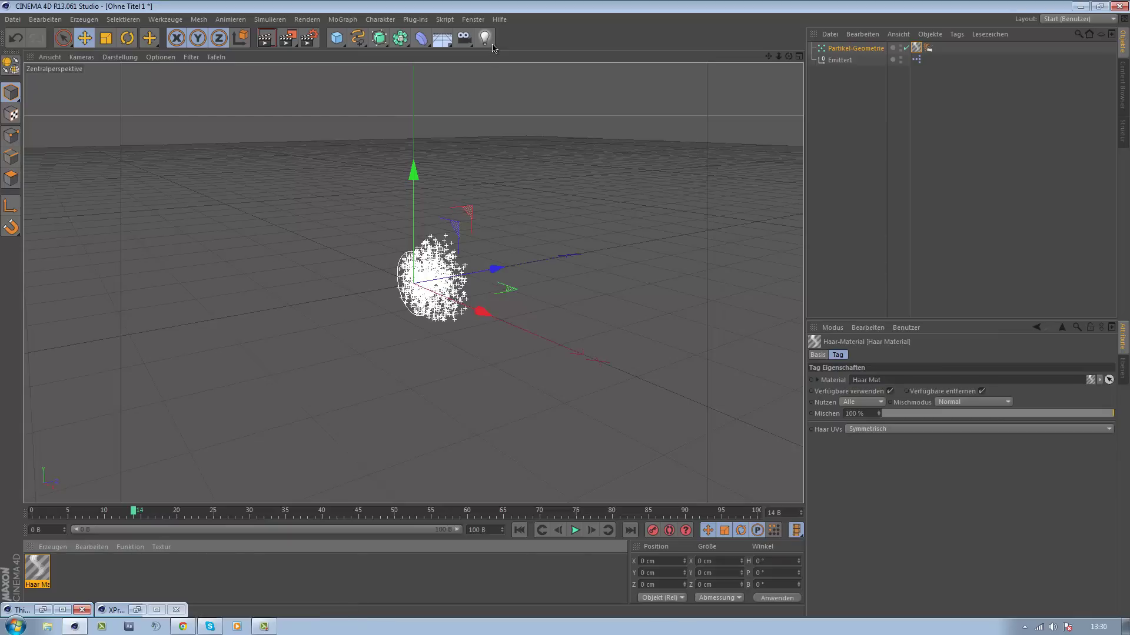
- Add a red light at X 329.335 cm and render a preview
{"action": "left_click_drag", "start_coordinate": [493, 49], "coordinate": [517, 52]}
{"action": "left_click_drag", "start_coordinate": [480, 311], "coordinate": [660, 433]}
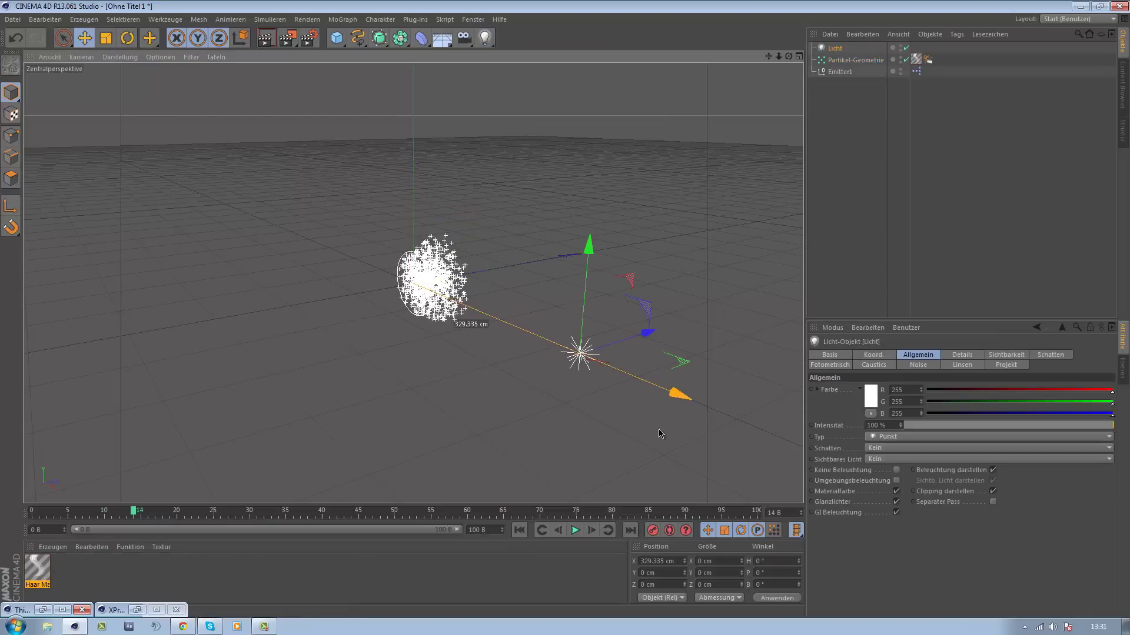
{"action": "left_click", "coordinate": [870, 396]}
{"action": "left_click", "coordinate": [844, 454]}
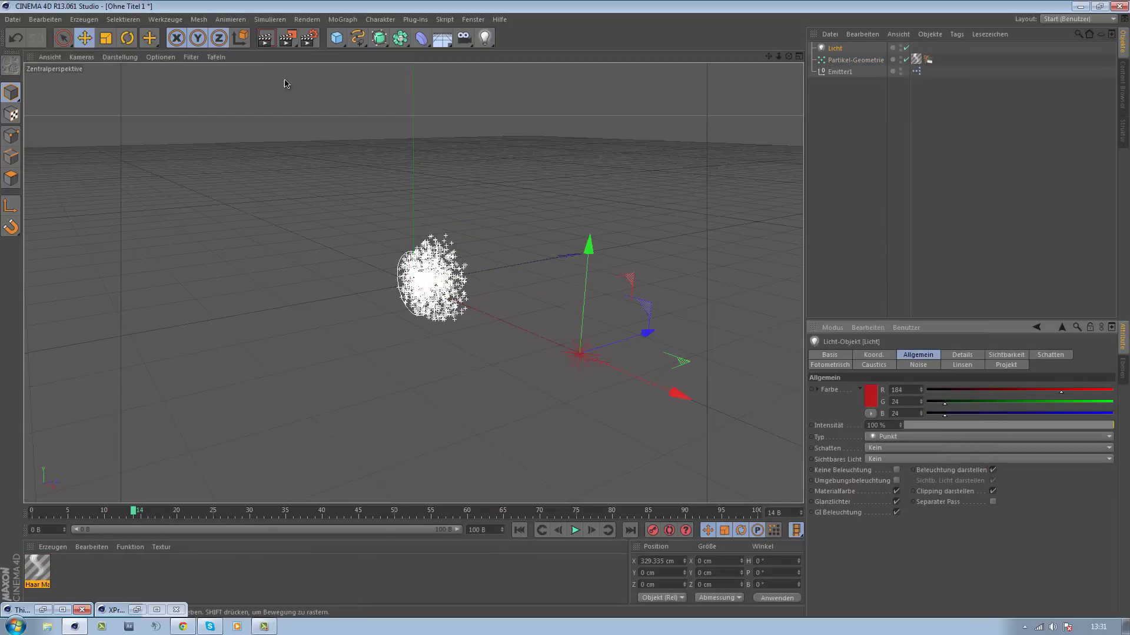
{"action": "key", "text": "ctrl+r"}
- Set the light's shadows to Shad.-Maps (Weich), play the particles, and restore XPresso
{"action": "left_click", "coordinate": [910, 447]}
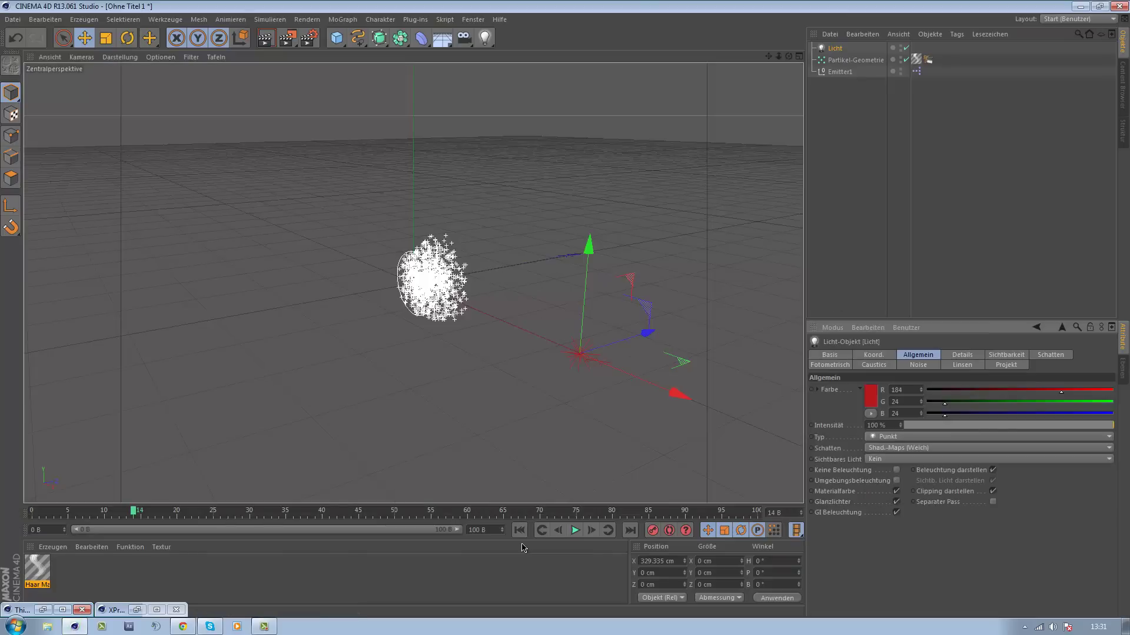
{"action": "left_click", "coordinate": [520, 530]}
{"action": "left_click", "coordinate": [574, 531]}
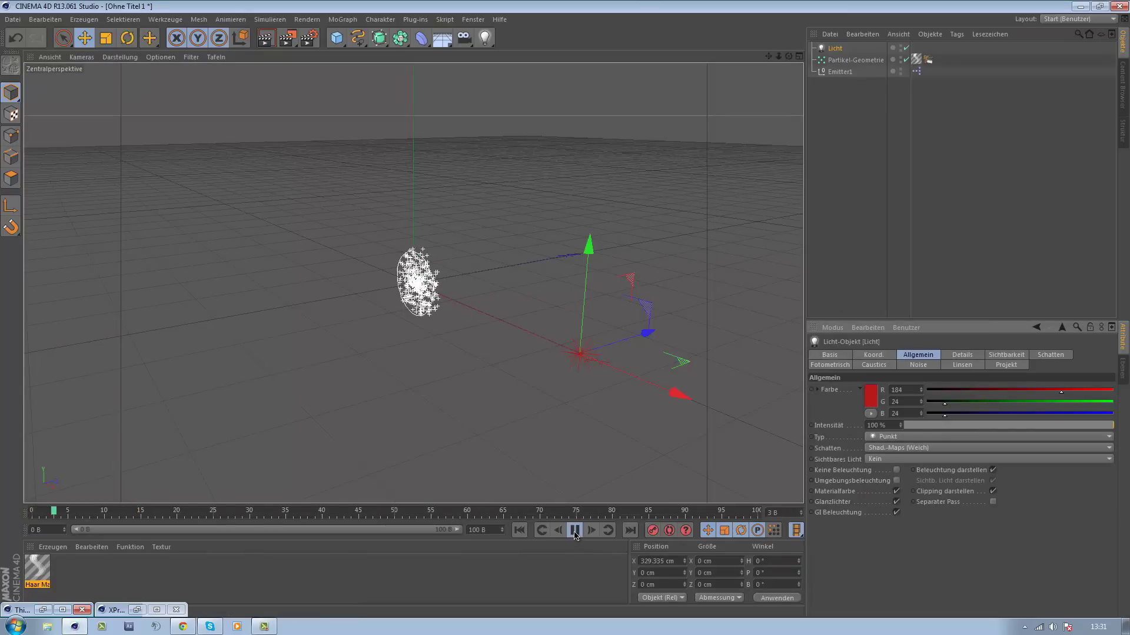
{"action": "left_click", "coordinate": [266, 37]}
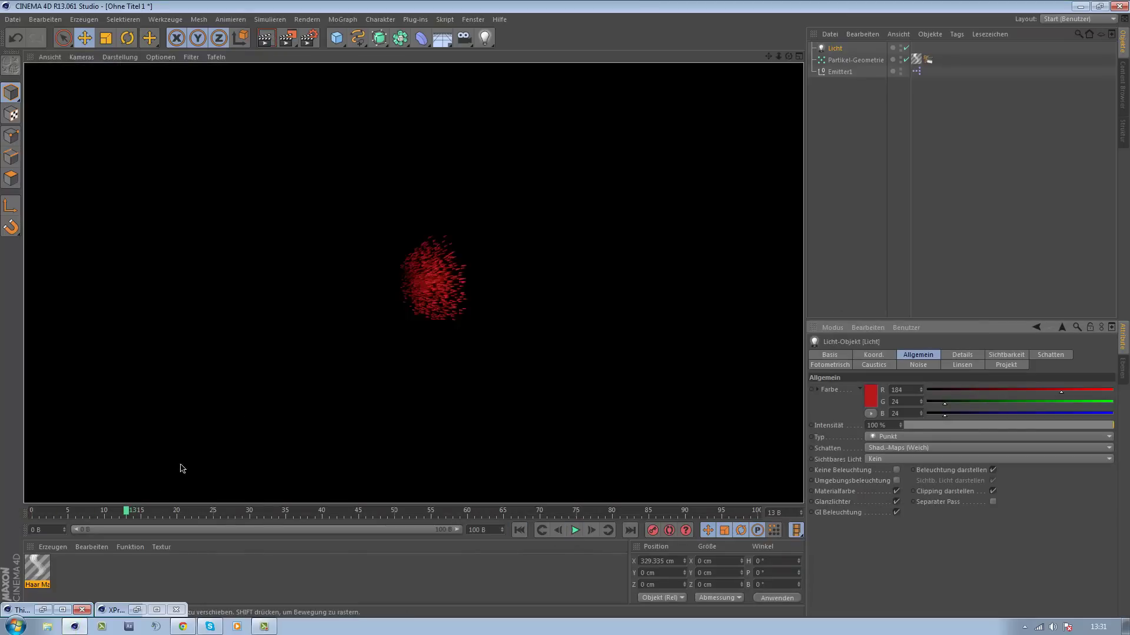
{"action": "left_click", "coordinate": [137, 609]}
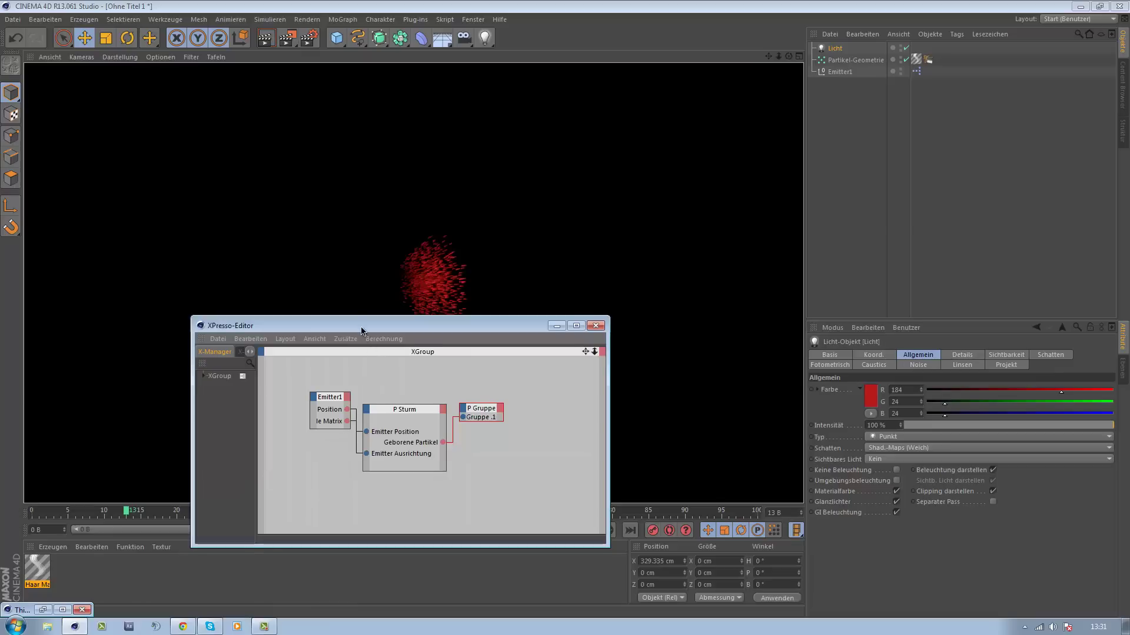
- Add a P Pass node to the XGroup and assign it Gruppe .1 from the Thinking Particles settings
{"action": "left_click_drag", "start_coordinate": [361, 330], "coordinate": [295, 194]}
{"action": "left_click_drag", "start_coordinate": [542, 409], "coordinate": [549, 464]}
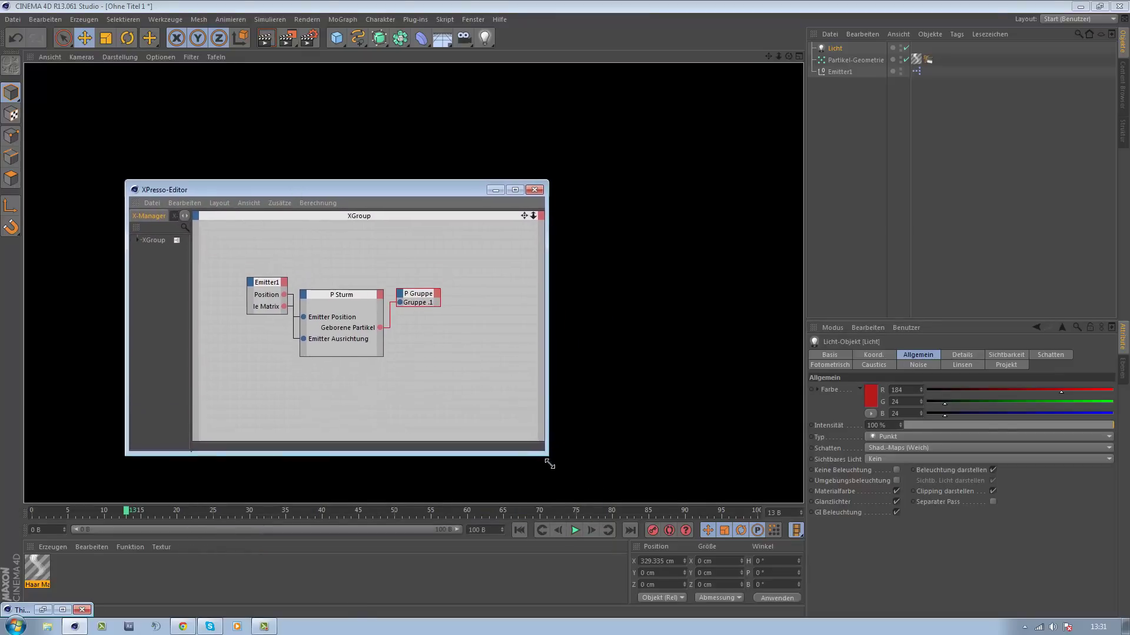
{"action": "right_click", "coordinate": [248, 401]}
{"action": "mouse_move", "coordinate": [270, 407]}
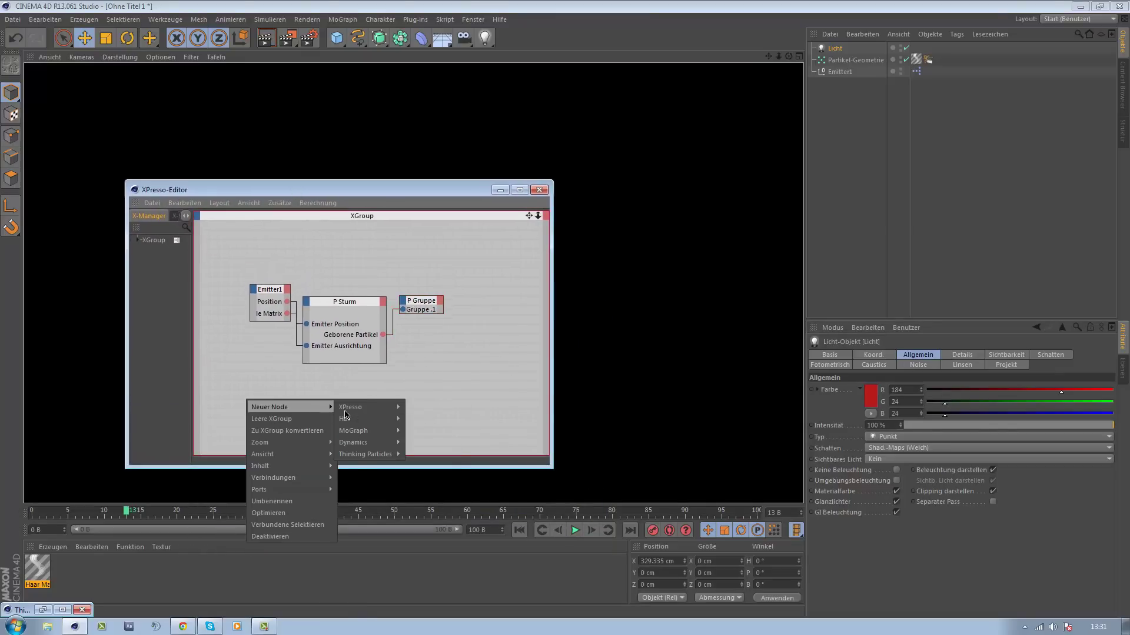
{"action": "mouse_move", "coordinate": [423, 454]}
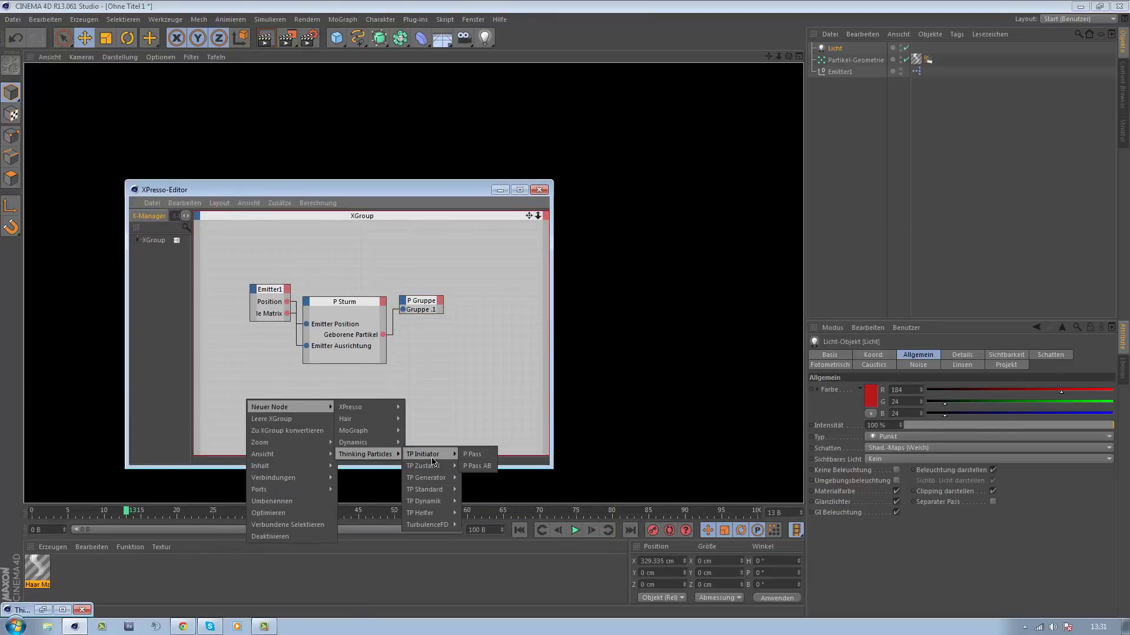
{"action": "left_click", "coordinate": [474, 454]}
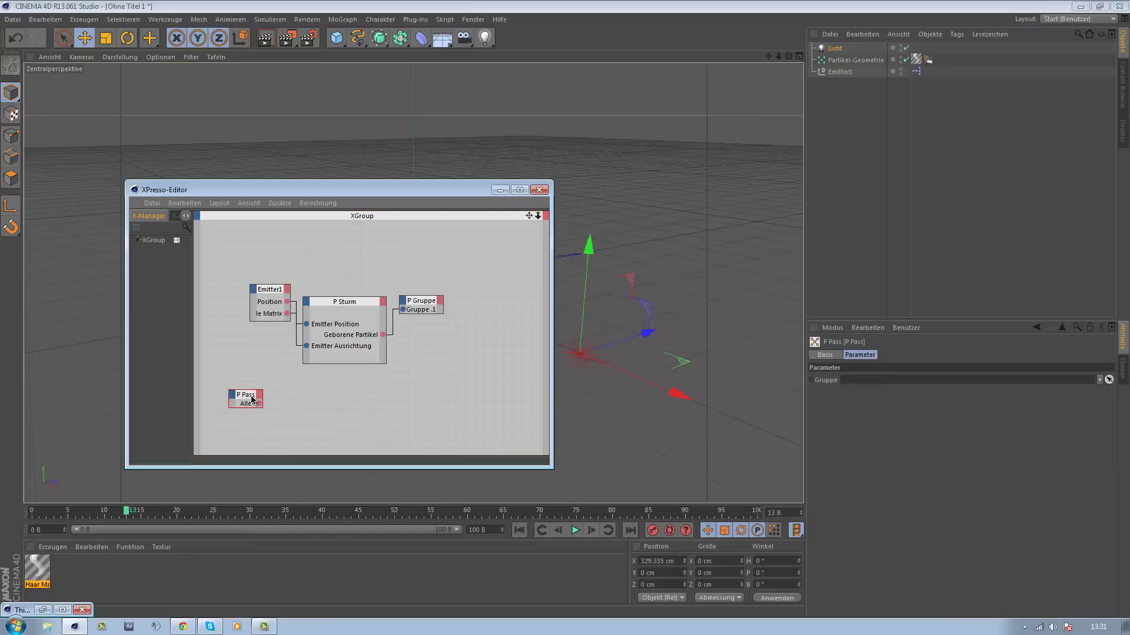
{"action": "left_click_drag", "start_coordinate": [251, 399], "coordinate": [252, 392]}
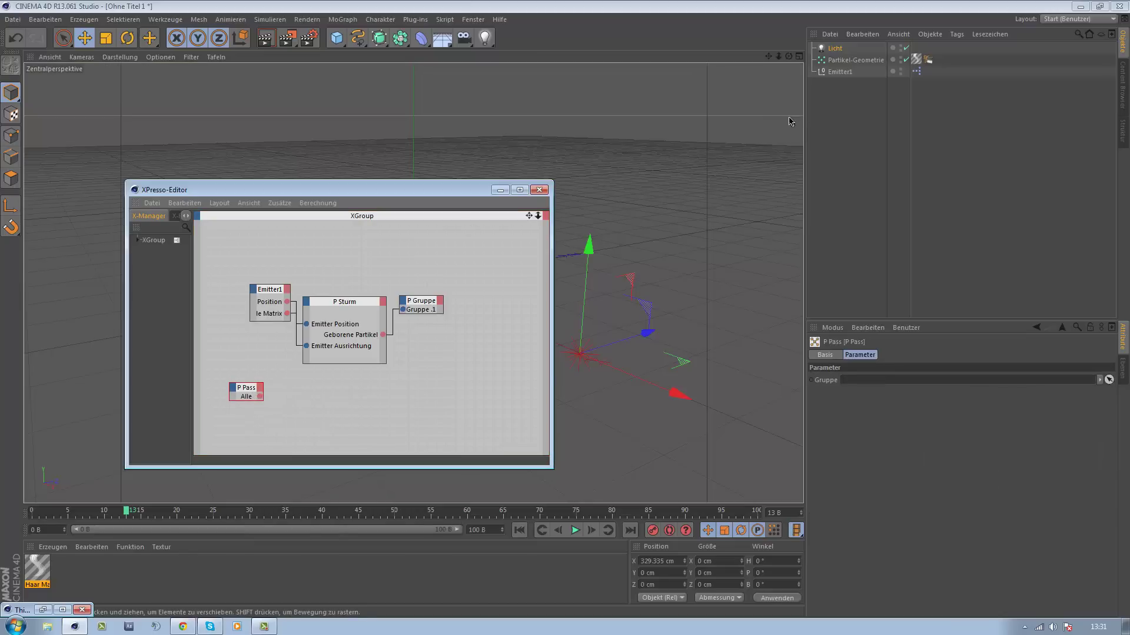
{"action": "left_click", "coordinate": [270, 19]}
{"action": "mouse_move", "coordinate": [282, 76]}
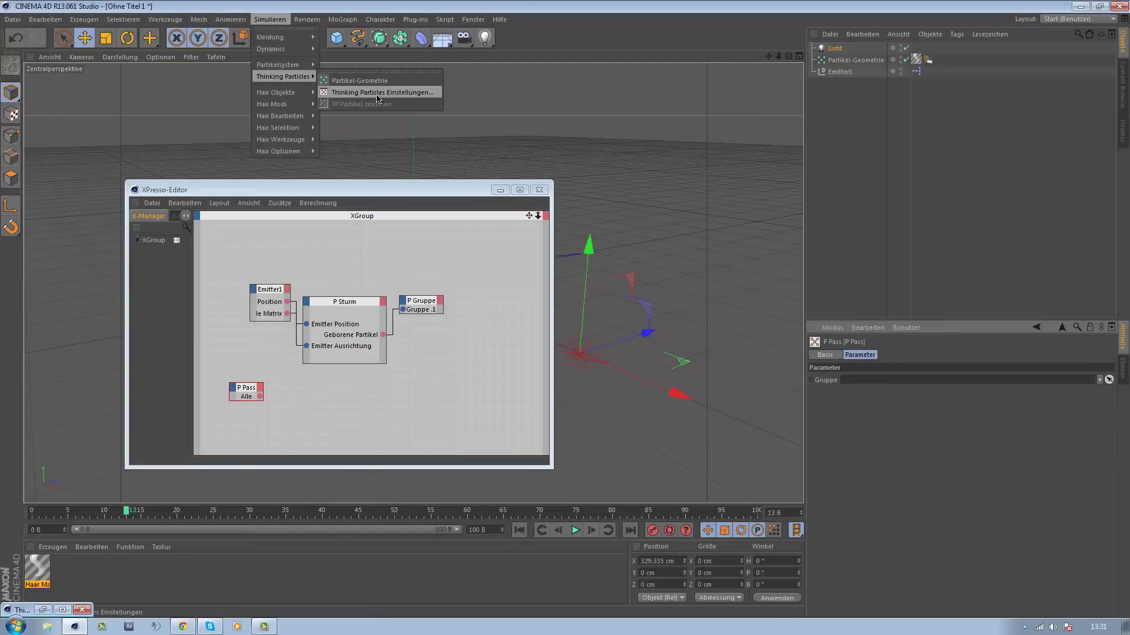
{"action": "left_click", "coordinate": [377, 94]}
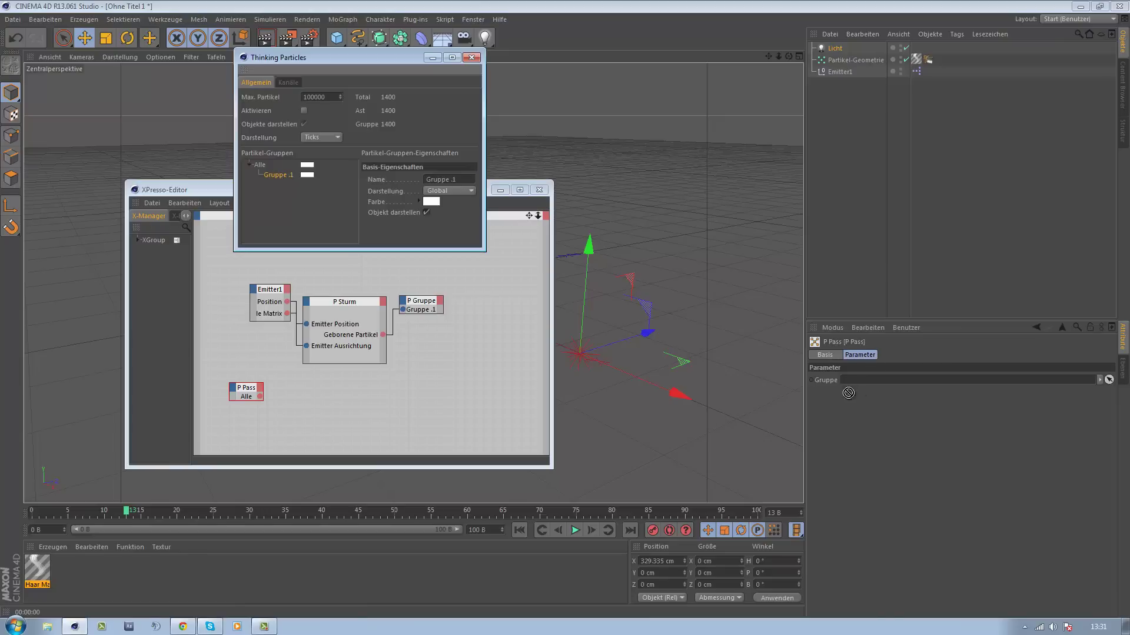
{"action": "left_click_drag", "start_coordinate": [847, 393], "coordinate": [847, 381]}
{"action": "left_click", "coordinate": [473, 58]}
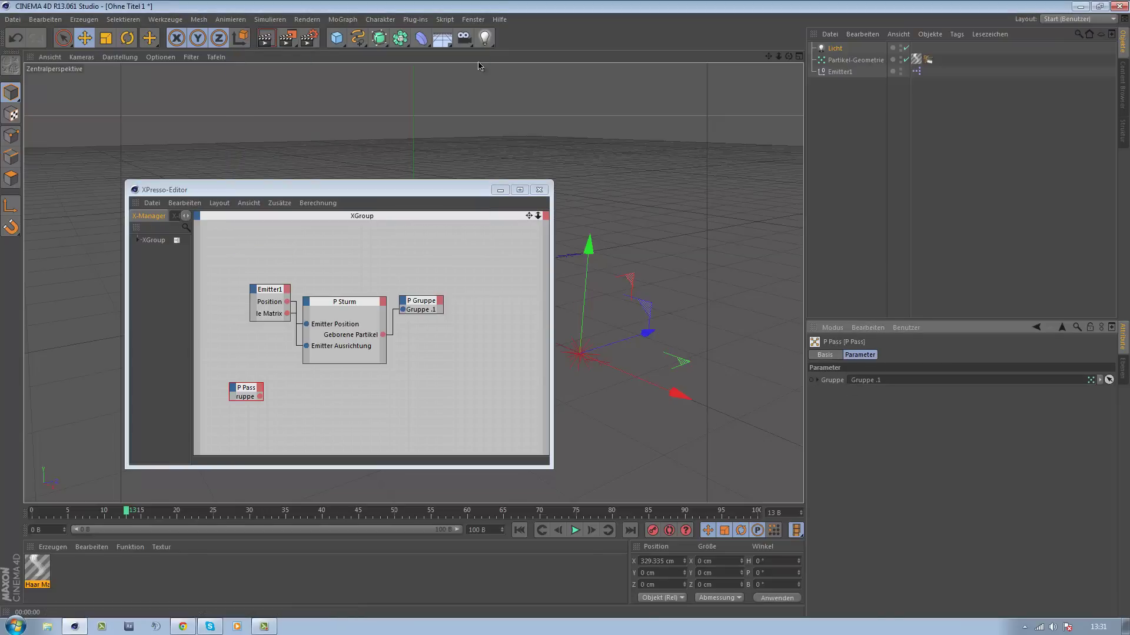
- Add P Wind and P Reibung nodes, placing P Reibung below P Wind
{"action": "right_click", "coordinate": [313, 389]}
{"action": "mouse_move", "coordinate": [337, 395]}
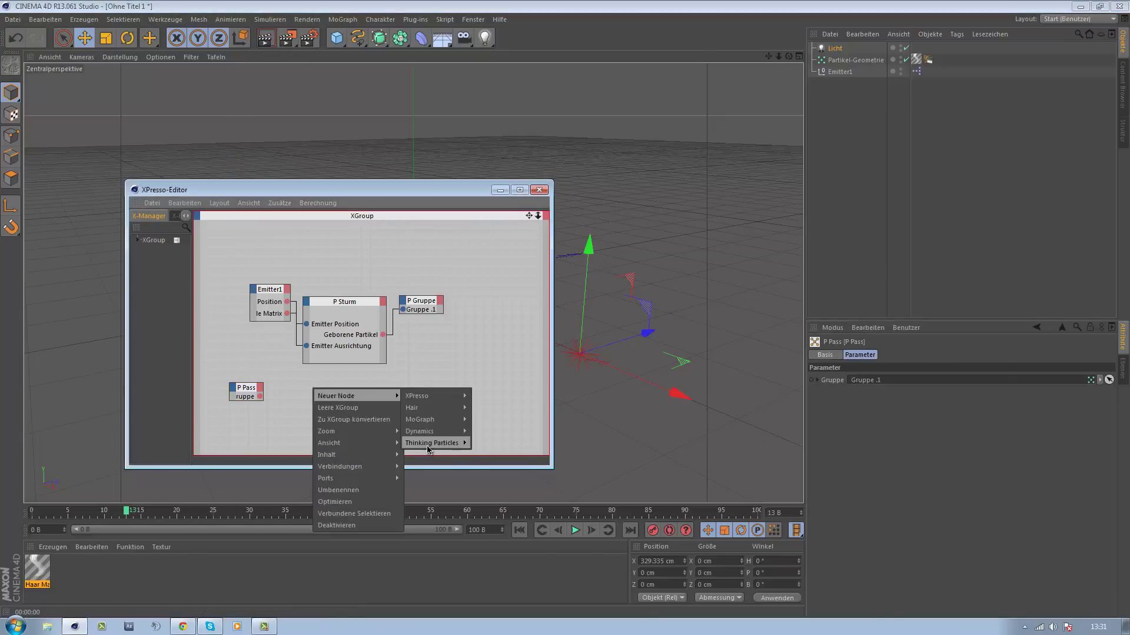
{"action": "left_click", "coordinate": [541, 596]}
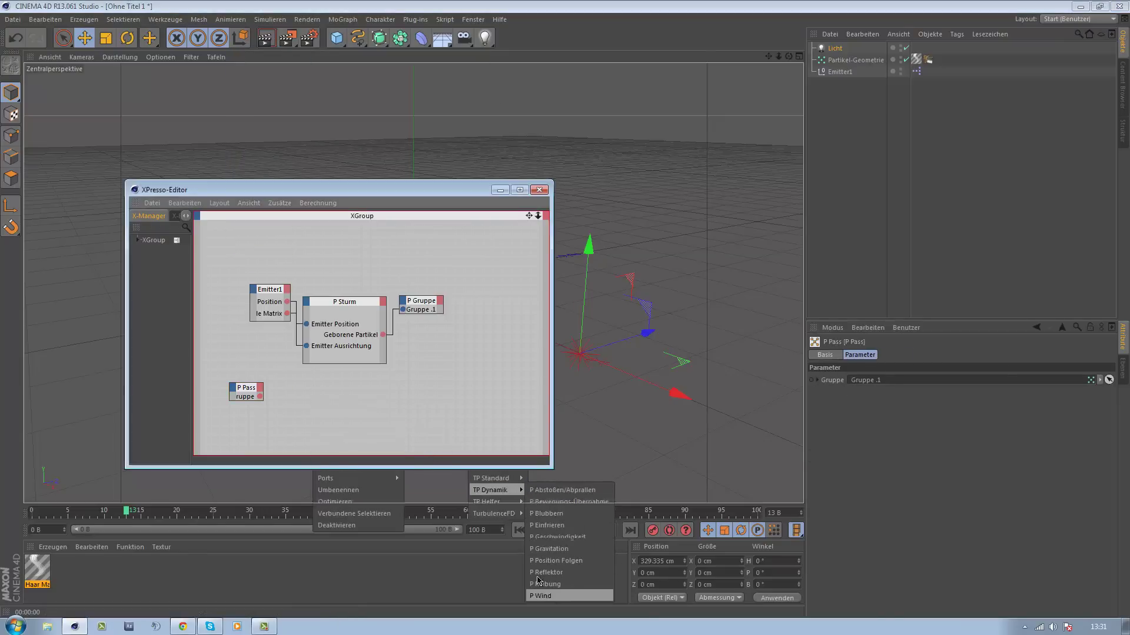
{"action": "right_click", "coordinate": [342, 406]}
{"action": "mouse_move", "coordinate": [519, 505]}
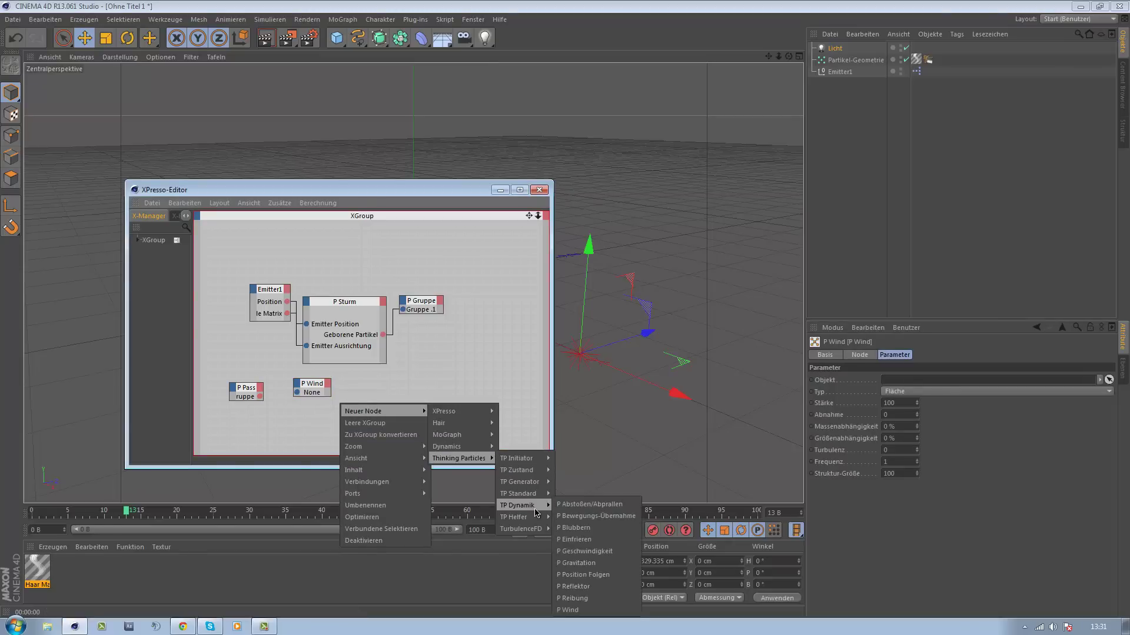
{"action": "left_click", "coordinate": [574, 598]}
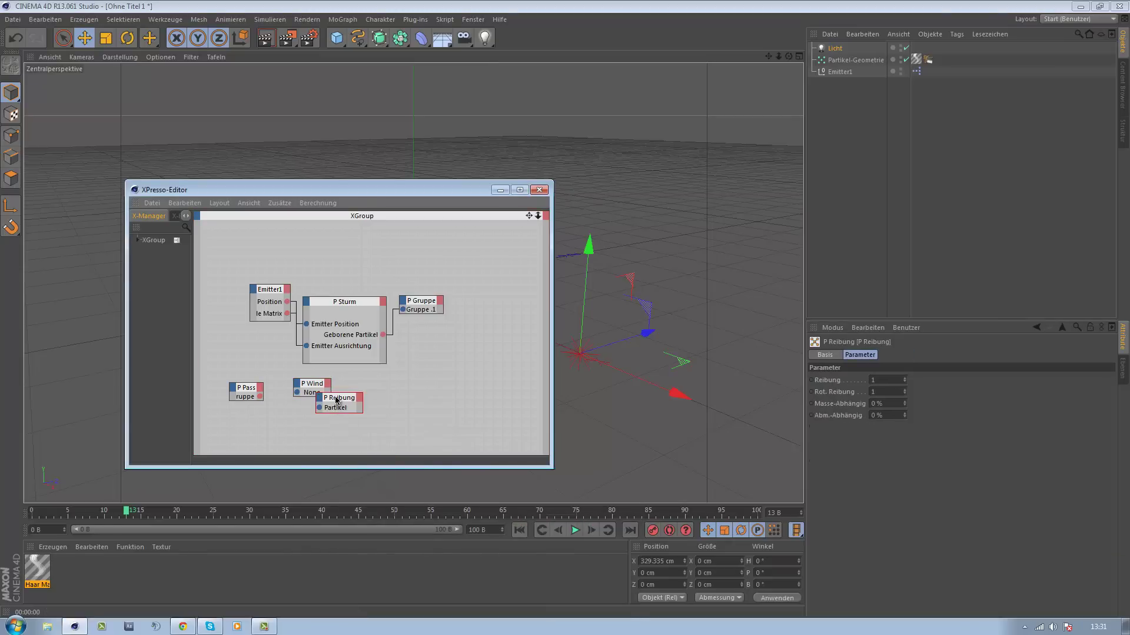
{"action": "left_click_drag", "start_coordinate": [336, 400], "coordinate": [326, 427]}
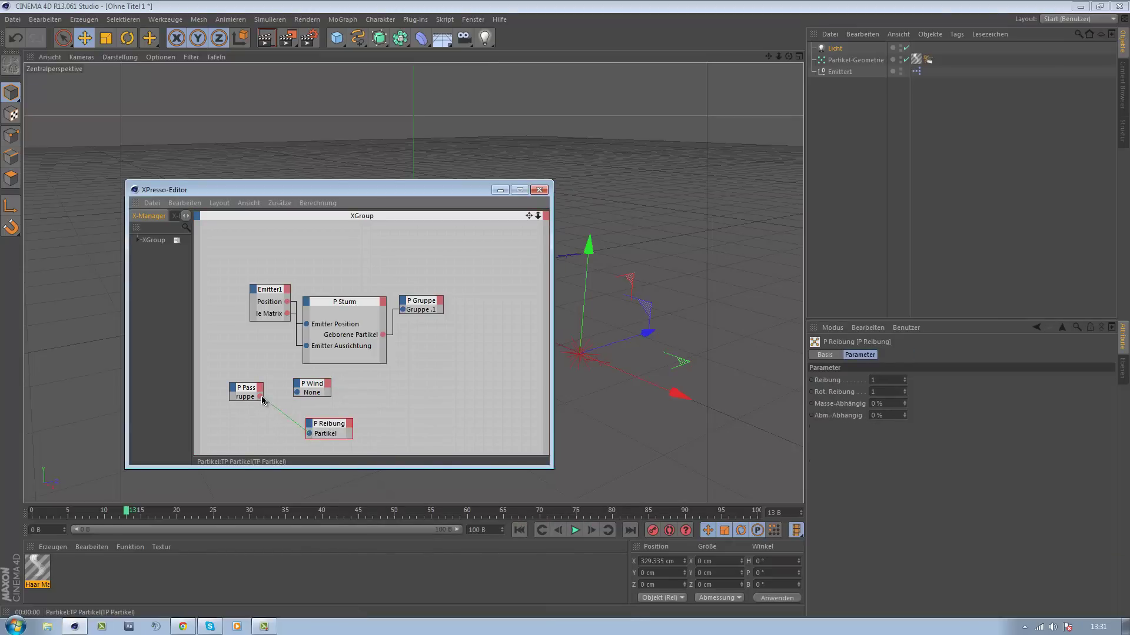
- Connect P Pass to P Reibung and create a null object named WIND
{"action": "left_click_drag", "start_coordinate": [262, 400], "coordinate": [260, 398]}
{"action": "left_click", "coordinate": [340, 41]}
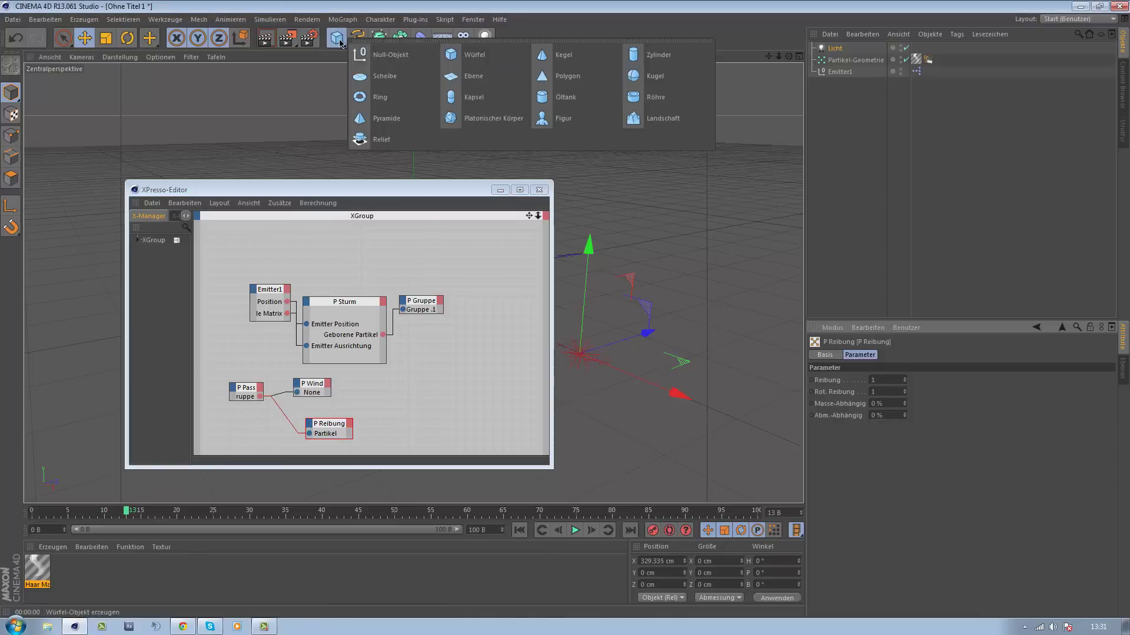
{"action": "left_click", "coordinate": [382, 54]}
{"action": "double_click", "coordinate": [847, 48]}
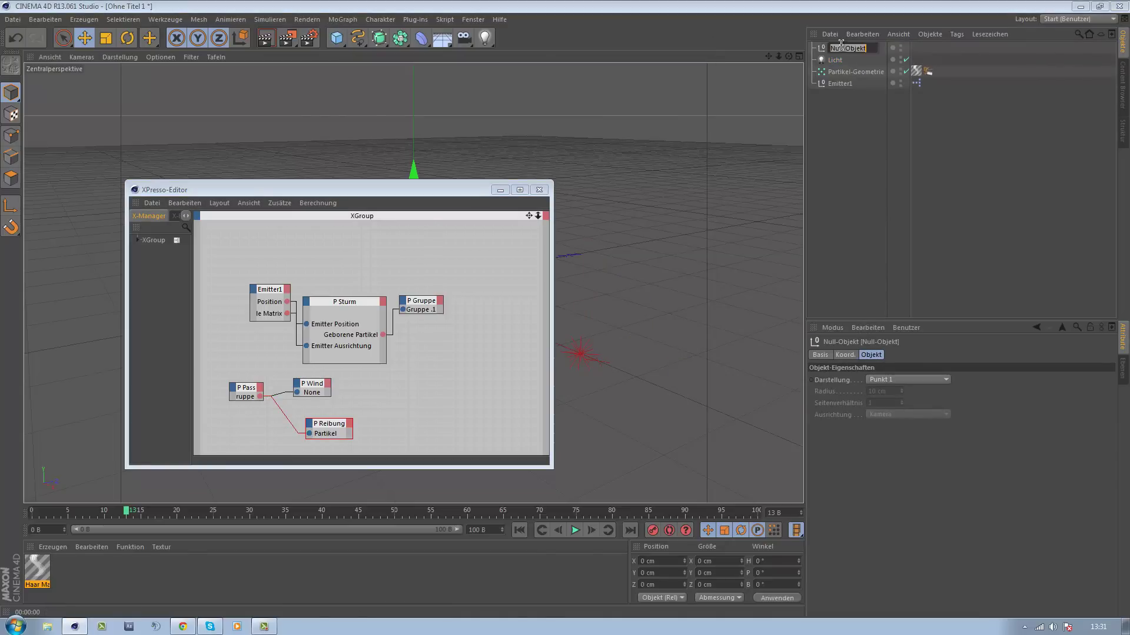
{"action": "type", "text": "WIND"}
{"action": "key", "text": "Return"}
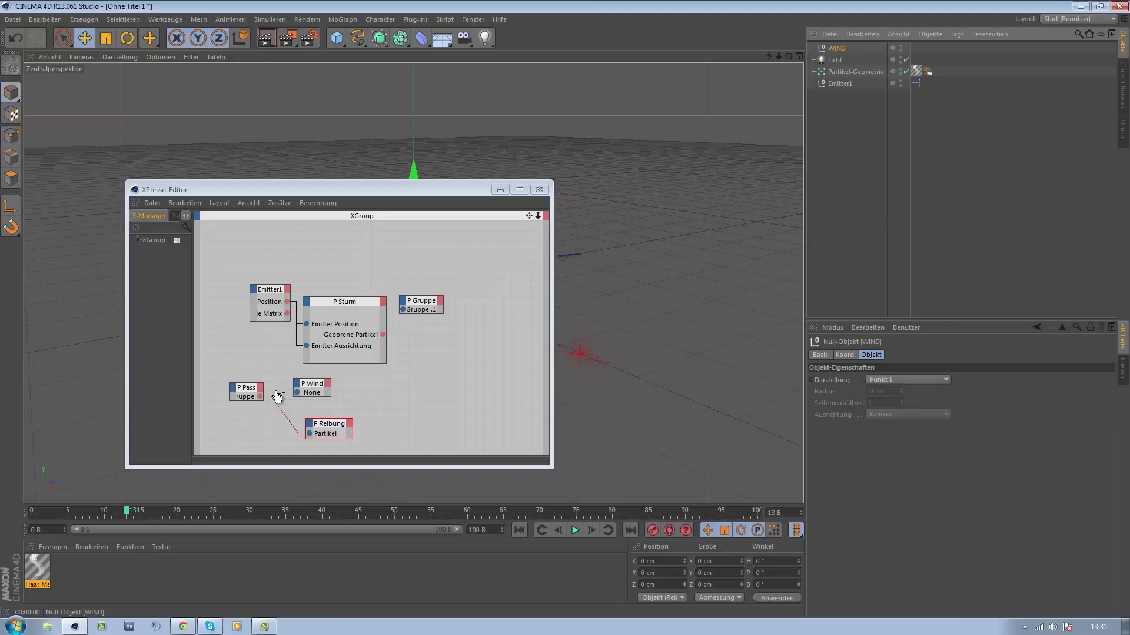
- Assign the WIND null to the P Wind node and show P Wind's parameters
{"action": "left_click_drag", "start_coordinate": [318, 387], "coordinate": [333, 387]}
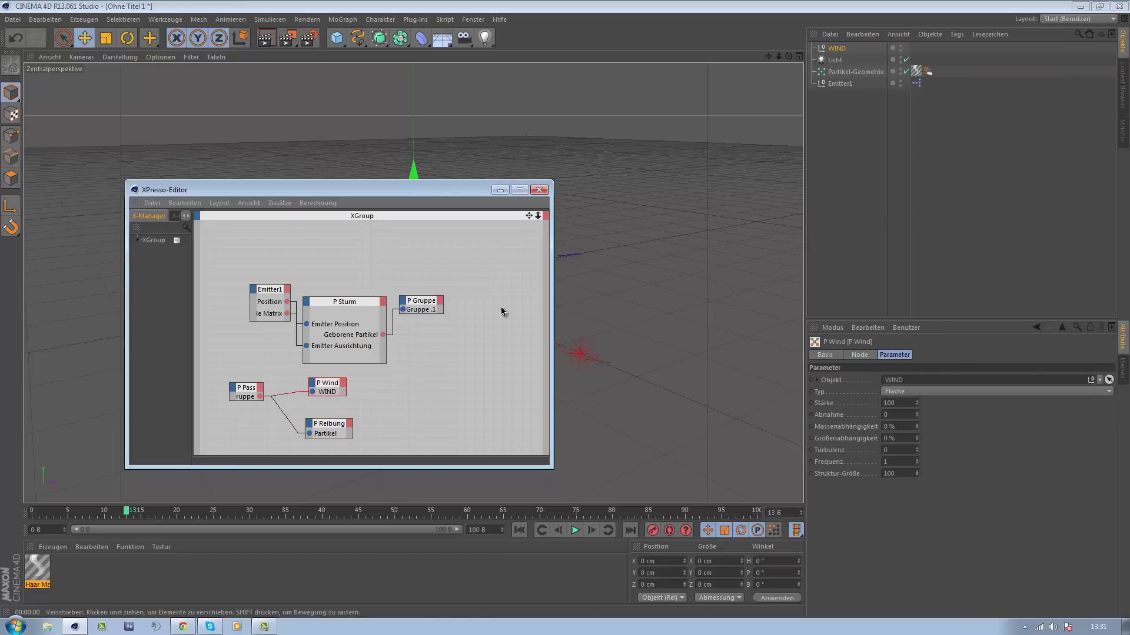
{"action": "left_click_drag", "start_coordinate": [353, 189], "coordinate": [656, 396]}
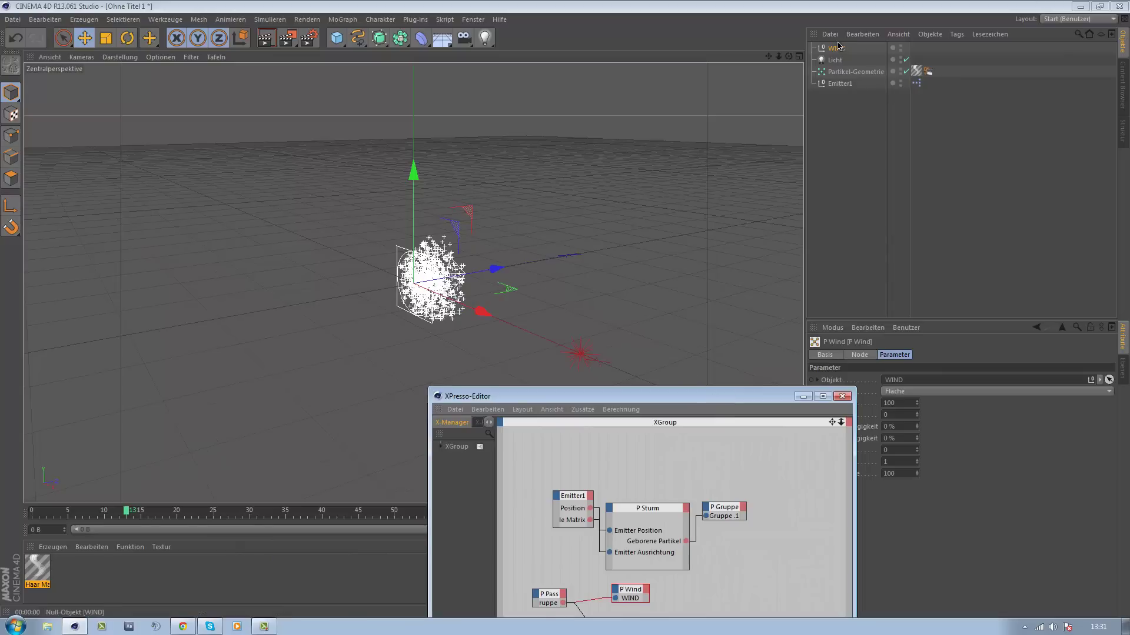
{"action": "left_click", "coordinate": [447, 217]}
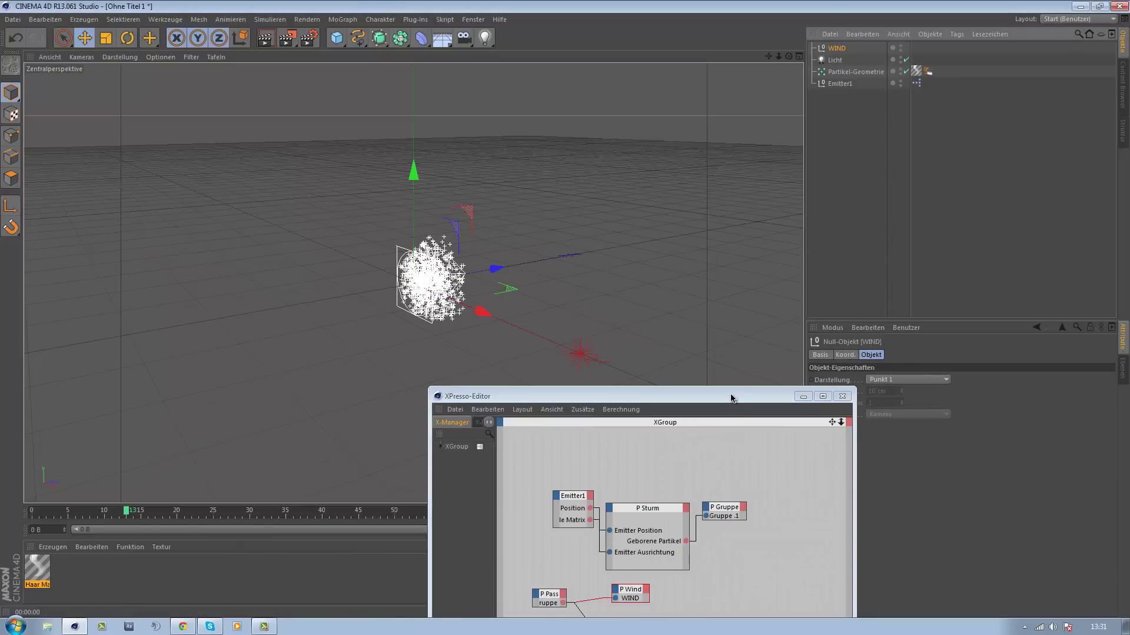
{"action": "left_click_drag", "start_coordinate": [731, 399], "coordinate": [528, 198]}
{"action": "left_click", "coordinate": [422, 401]}
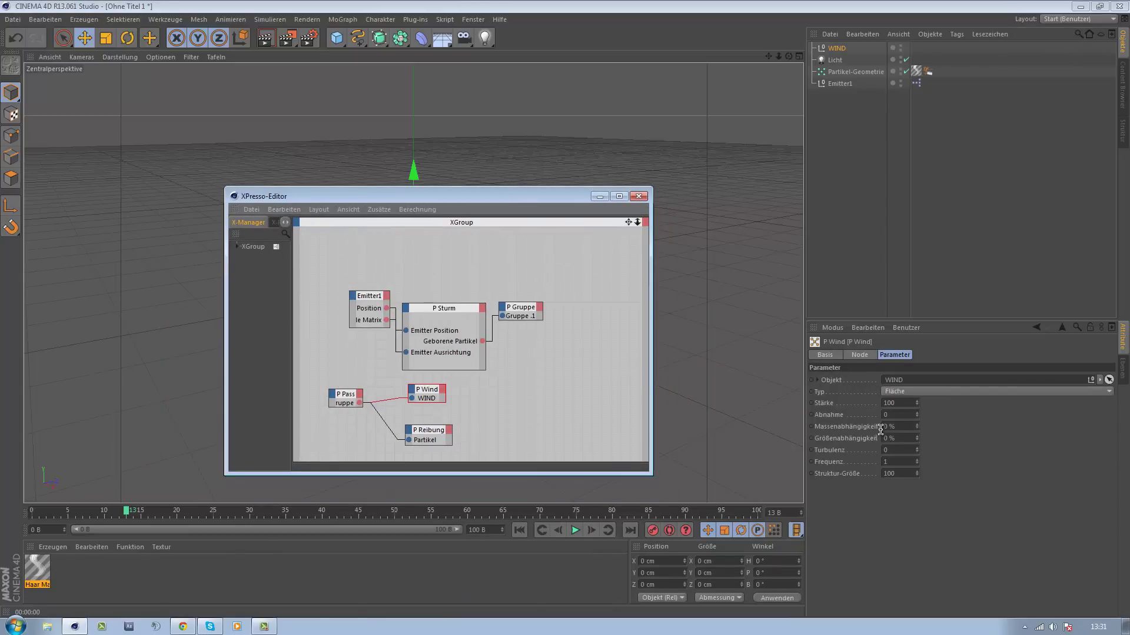
- Set P Wind's Turbulenz to 800 and play the animation to preview the wind
{"action": "left_click", "coordinate": [908, 403]}
{"action": "type", "text": "500"}
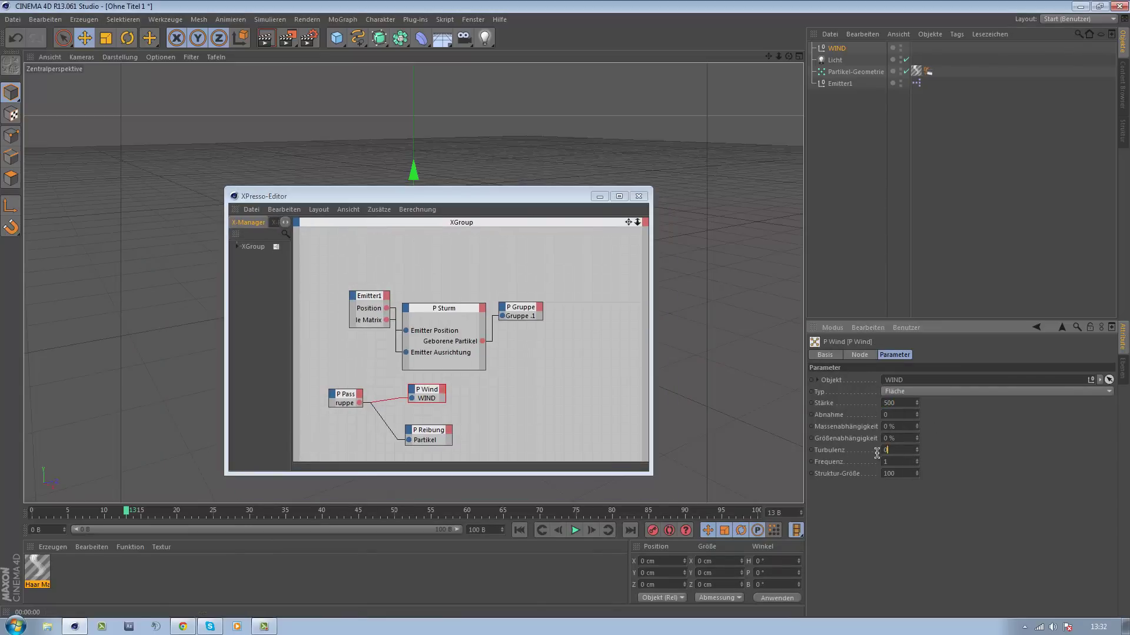
{"action": "type", "text": "800"}
{"action": "key", "text": "Return"}
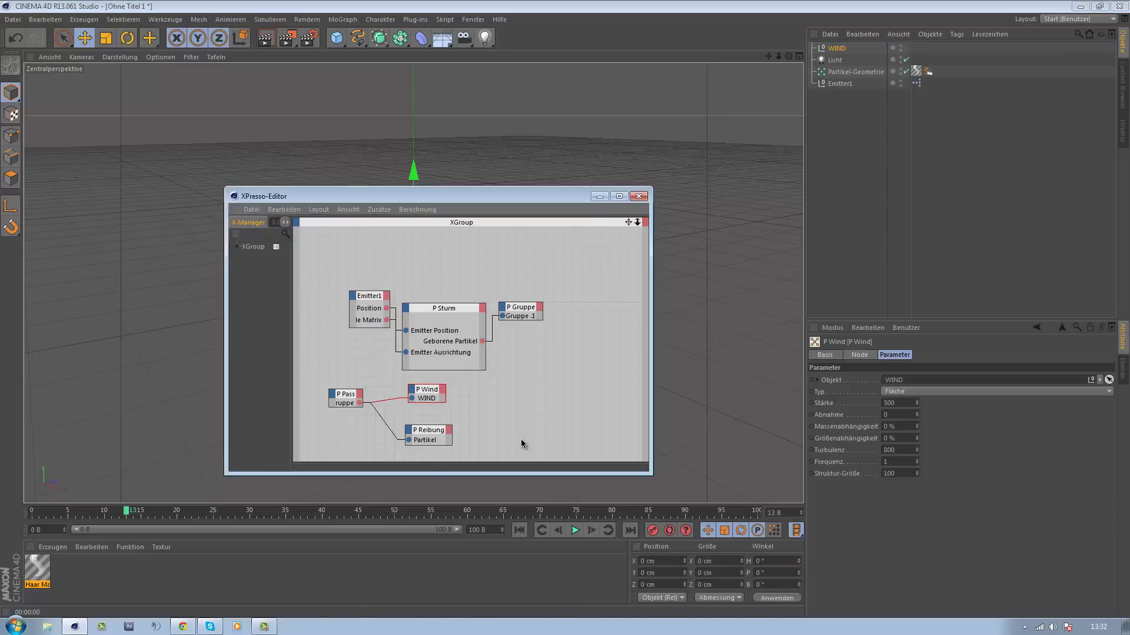
{"action": "left_click", "coordinate": [600, 198]}
{"action": "left_click", "coordinate": [518, 531]}
{"action": "left_click", "coordinate": [573, 532]}
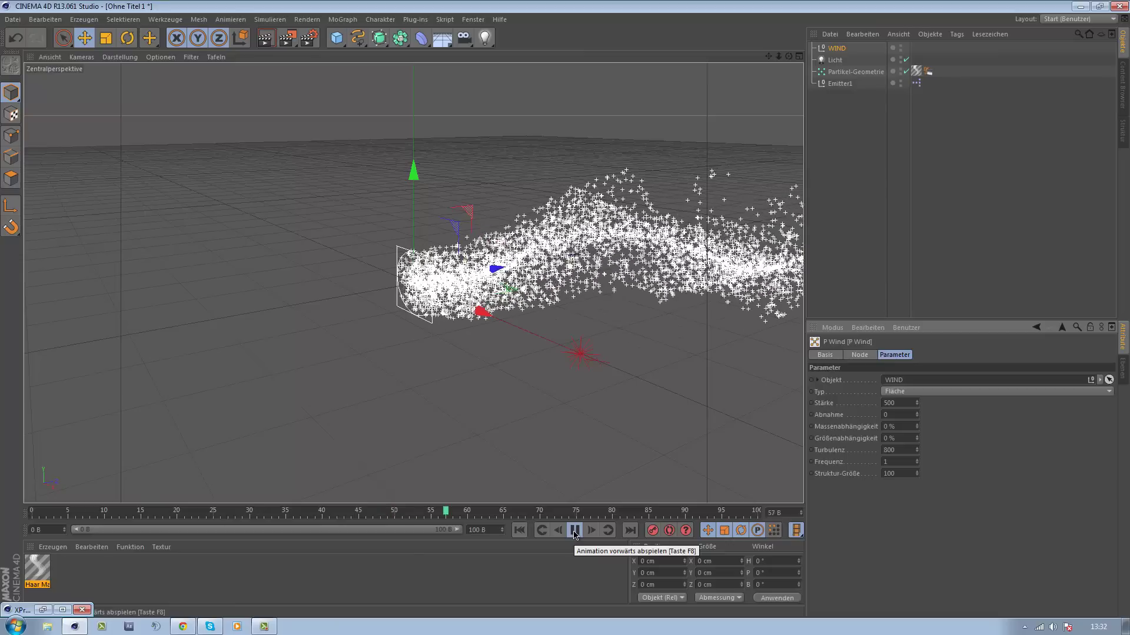
{"action": "left_click", "coordinate": [574, 532]}
{"action": "left_click", "coordinate": [519, 530]}
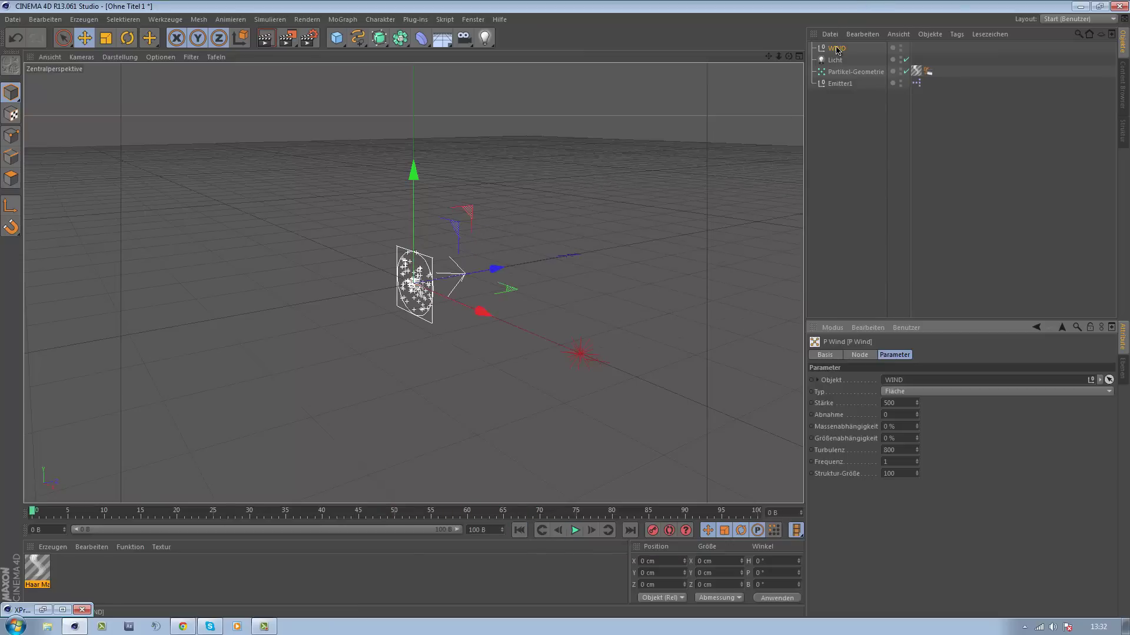
- Rotate the WIND null to heading -160° and replay to check the new wind direction
{"action": "left_click", "coordinate": [836, 47]}
{"action": "key", "text": "r"}
{"action": "left_click_drag", "start_coordinate": [478, 303], "coordinate": [377, 312]}
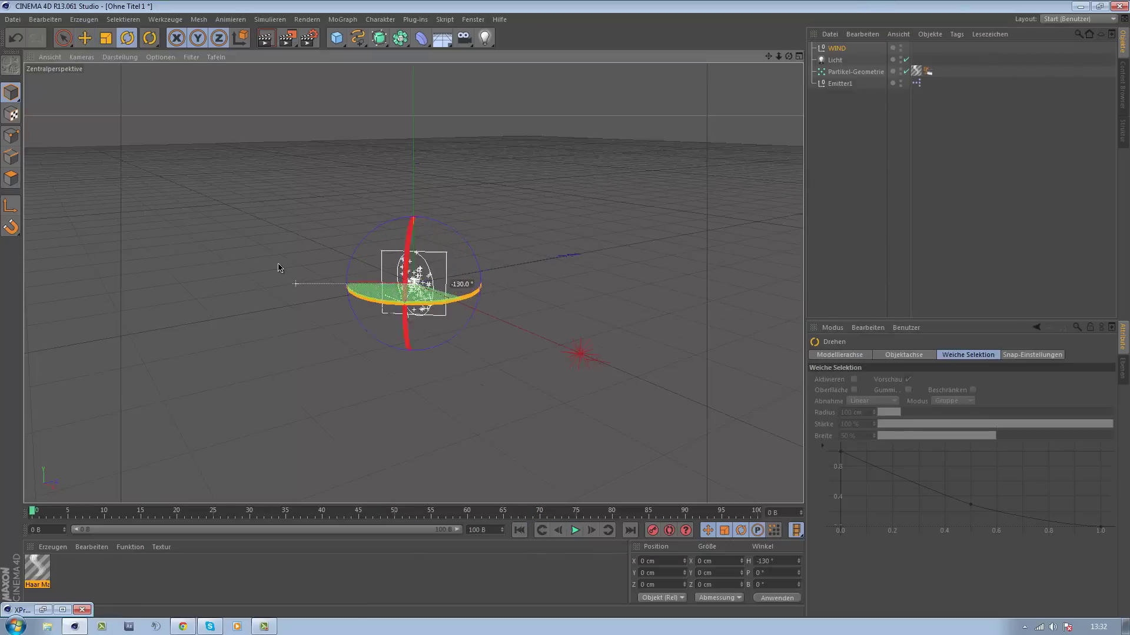
{"action": "key", "text": "e"}
{"action": "left_click", "coordinate": [574, 531]}
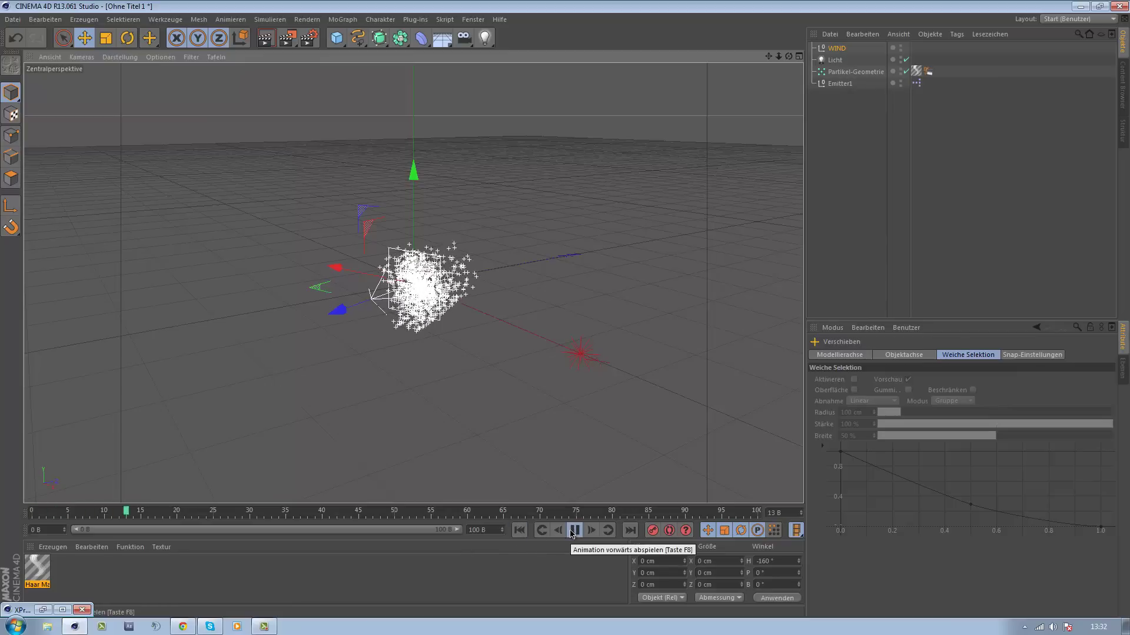
{"action": "left_click", "coordinate": [573, 531]}
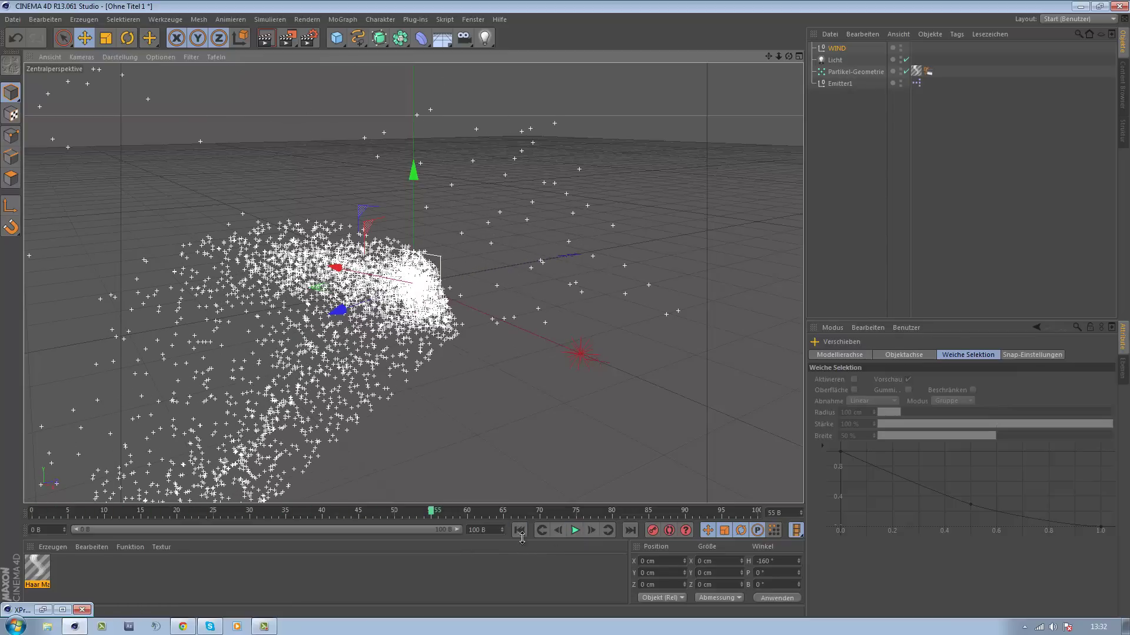
{"action": "left_click", "coordinate": [519, 530]}
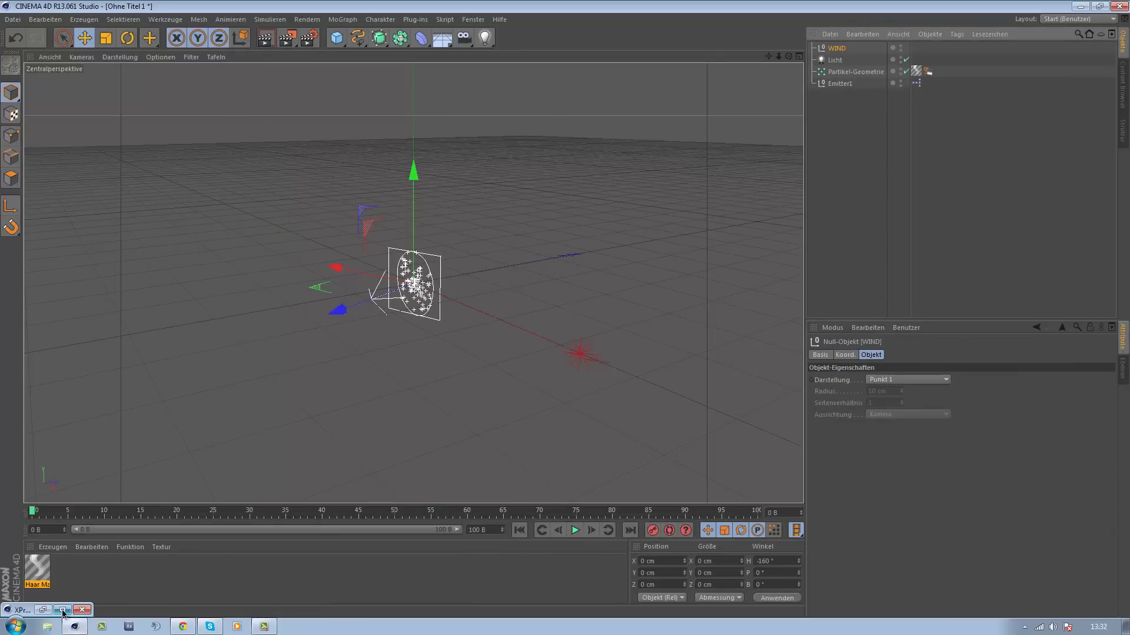
{"action": "left_click", "coordinate": [43, 610]}
- Lower P Wind's Stärke to 250 and replay the animation with the weaker wind
{"action": "left_click", "coordinate": [434, 397]}
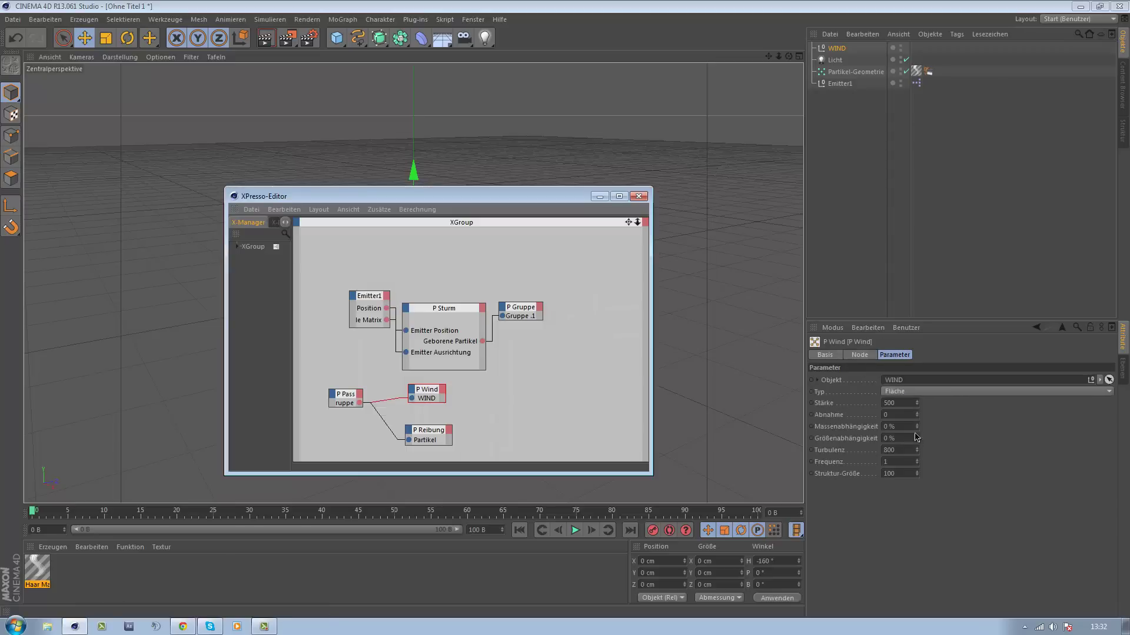
{"action": "left_click", "coordinate": [897, 403]}
{"action": "type", "text": "25"}
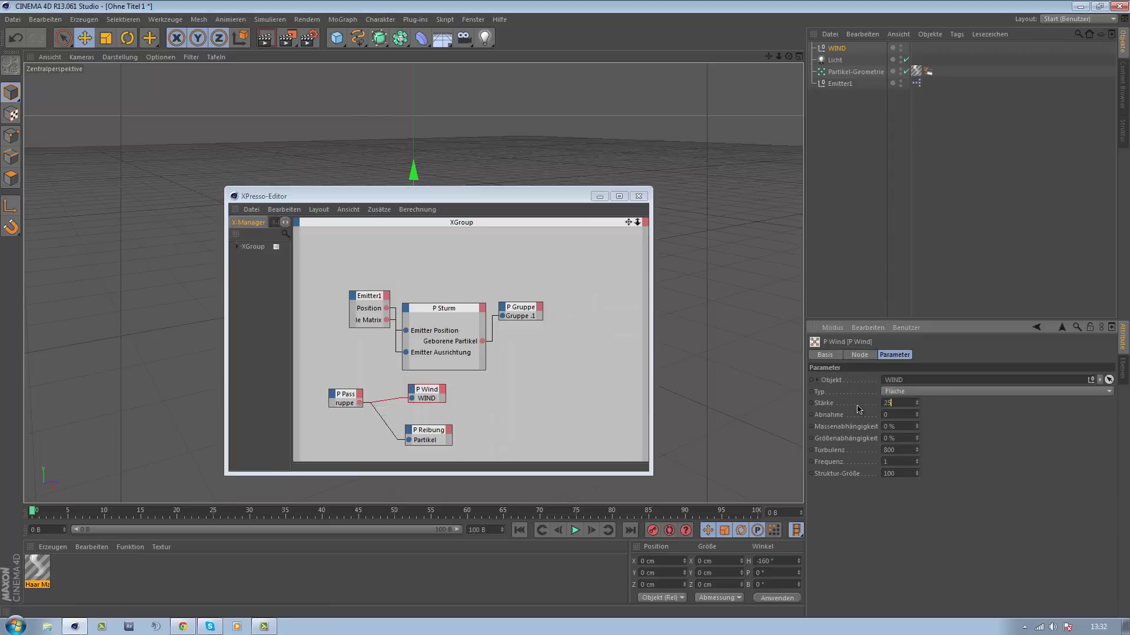
{"action": "type", "text": "0"}
{"action": "left_click", "coordinate": [638, 196]}
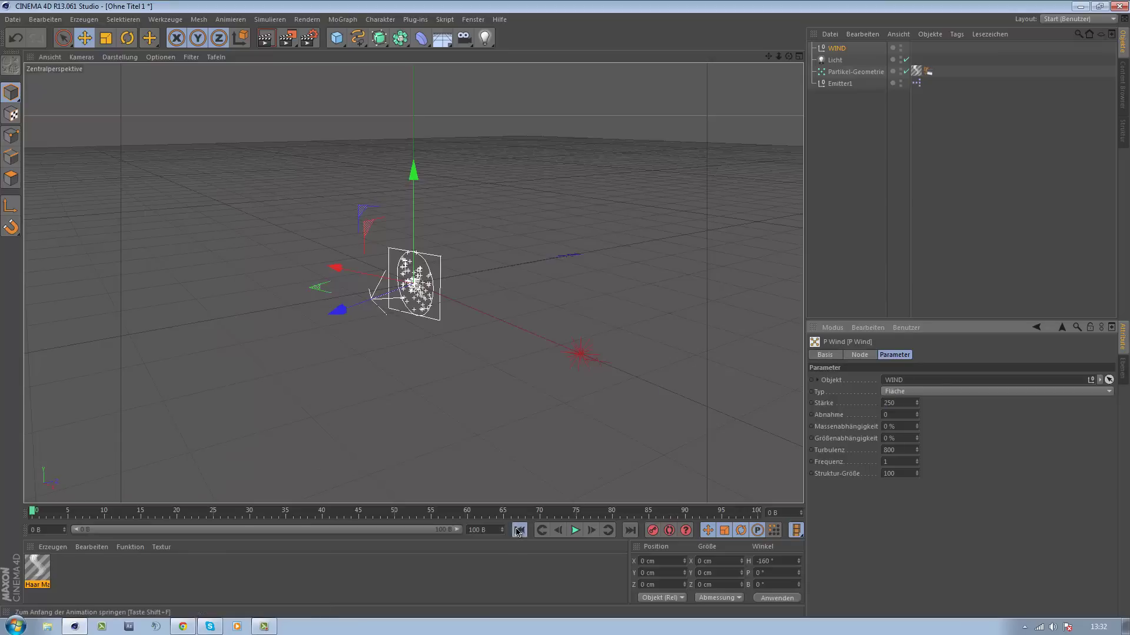
{"action": "left_click", "coordinate": [575, 531]}
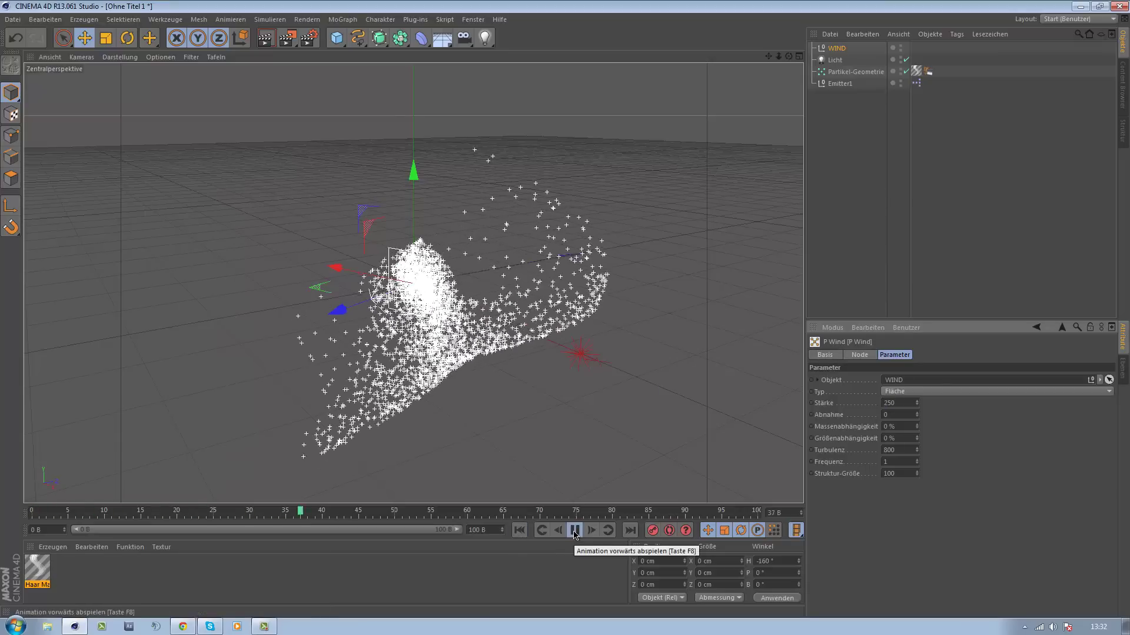
{"action": "left_click", "coordinate": [574, 532]}
- Render a viewport preview and orbit around the particle cloud
{"action": "key", "text": "ctrl+r"}
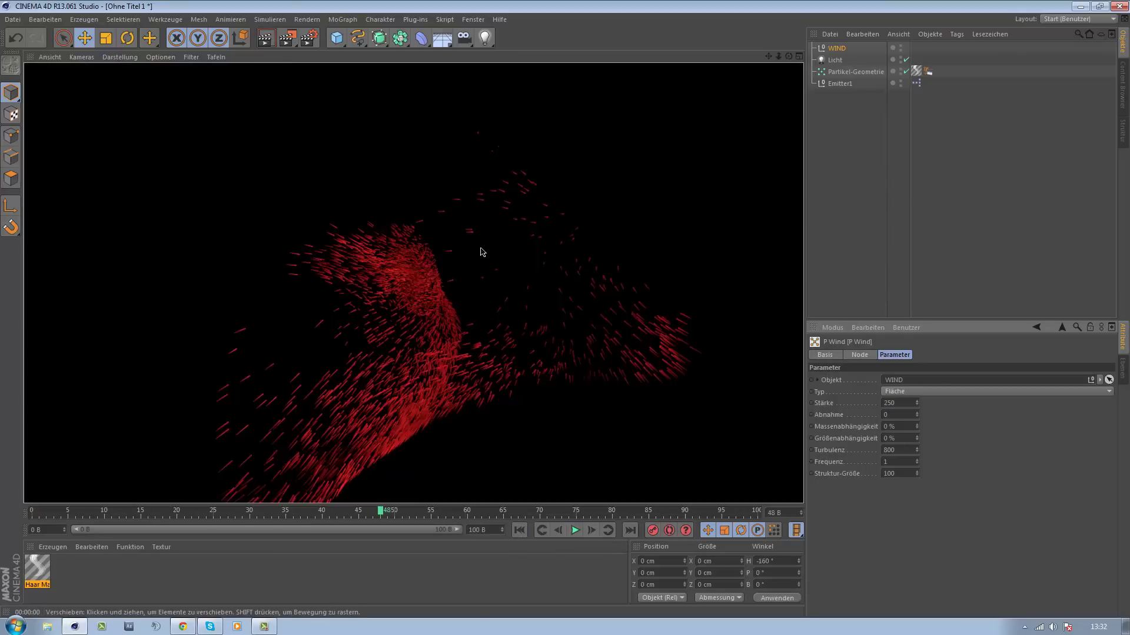
{"action": "left_click_drag", "start_coordinate": [450, 288], "coordinate": [315, 84], "text": "alt"}
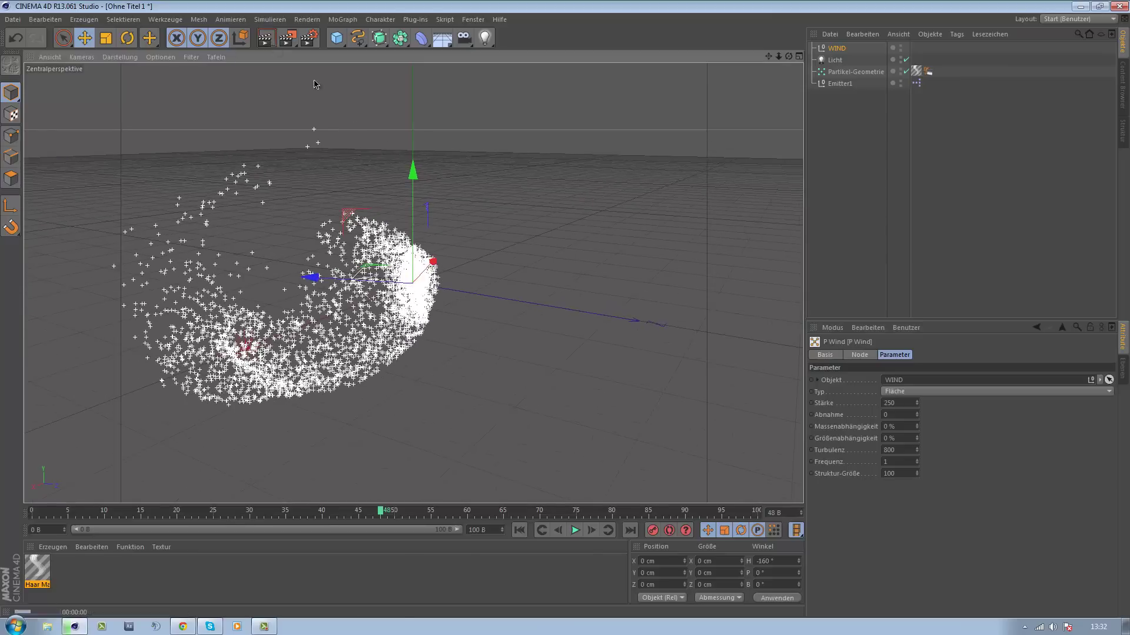
{"action": "key", "text": "ctrl+r"}
{"action": "left_click_drag", "start_coordinate": [633, 365], "coordinate": [182, 412], "text": "alt"}
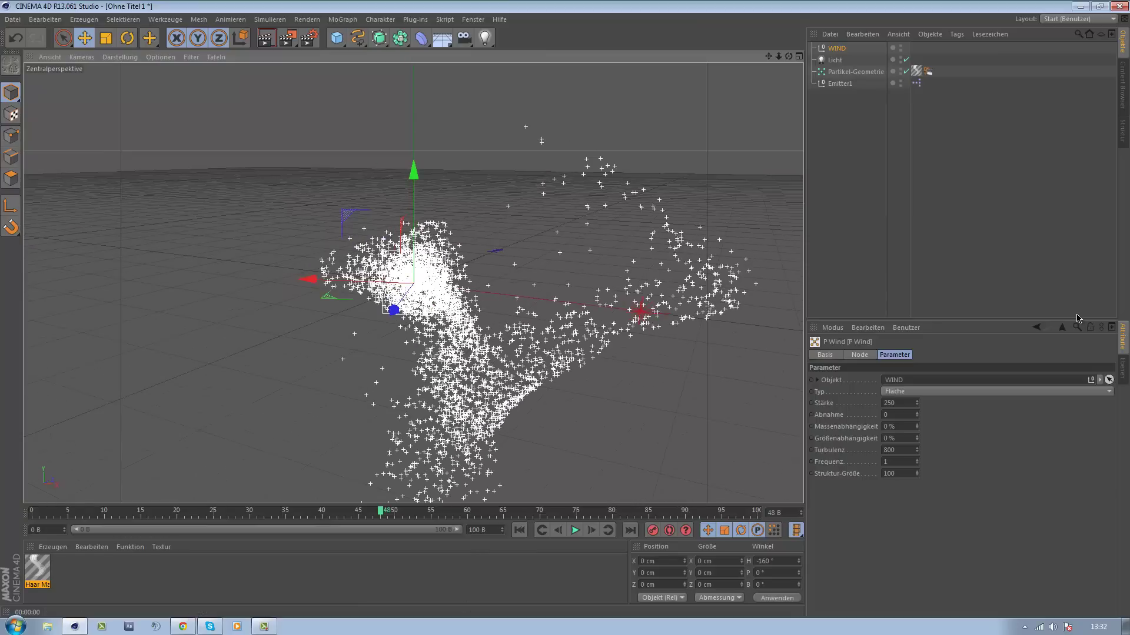
- Reopen the XPresso editor, move it aside, and show P Sturm's parameters
{"action": "double_click", "coordinate": [928, 71]}
{"action": "mouse_move", "coordinate": [602, 191]}
{"action": "left_mouse_down"}
{"action": "mouse_move", "coordinate": [944, 63]}
{"action": "mouse_move", "coordinate": [872, 39]}
{"action": "left_mouse_up"}
{"action": "left_click", "coordinate": [754, 166]}
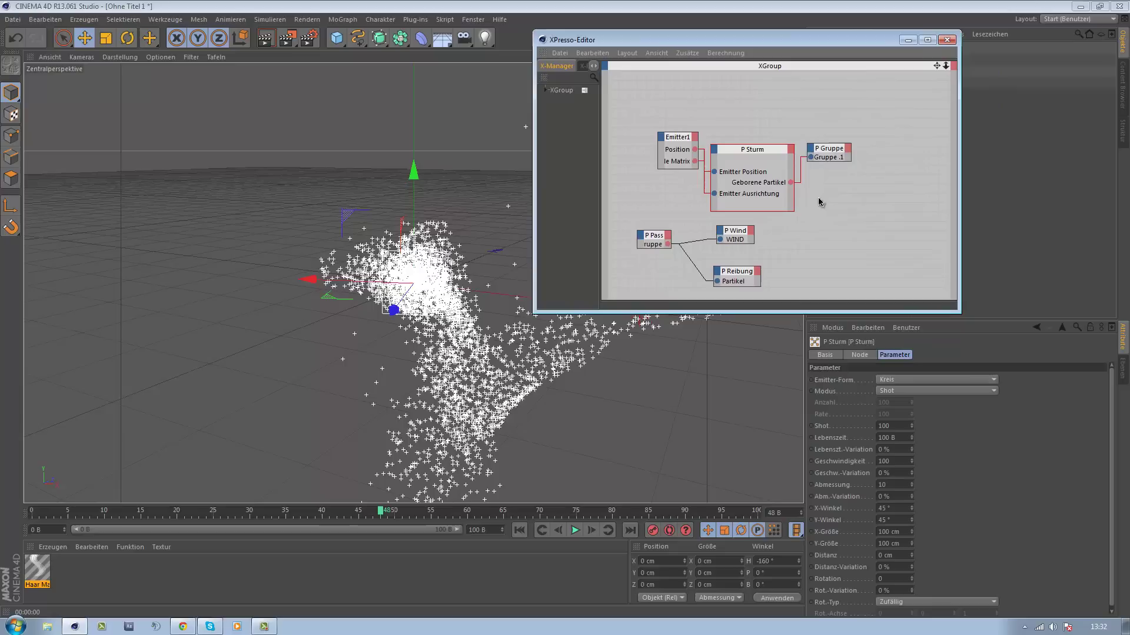
- Raise P Sturm's Shot to 1000 and replay the denser particle burst
{"action": "left_click", "coordinate": [902, 427]}
{"action": "type", "text": "0"}
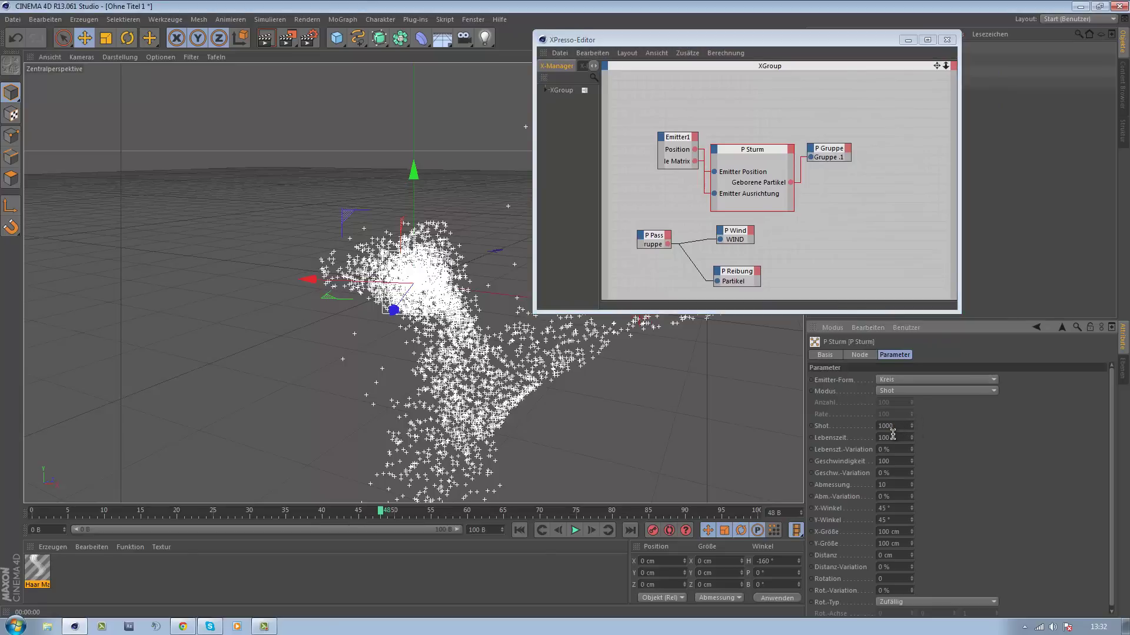
{"action": "key", "text": "Return"}
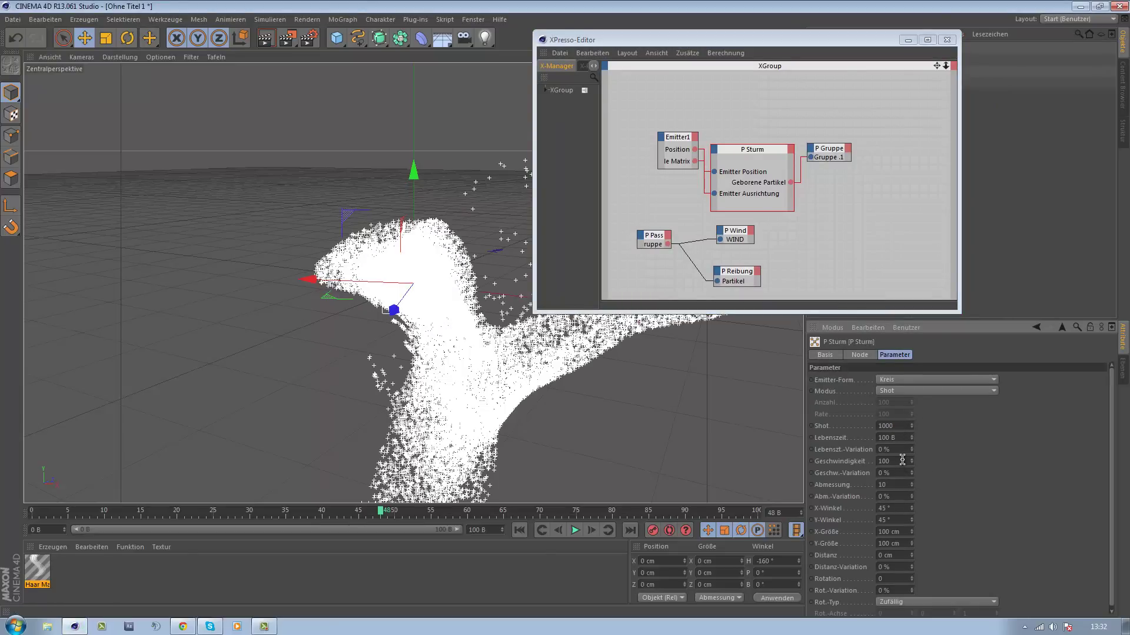
{"action": "left_click", "coordinate": [519, 530]}
{"action": "left_click", "coordinate": [575, 530]}
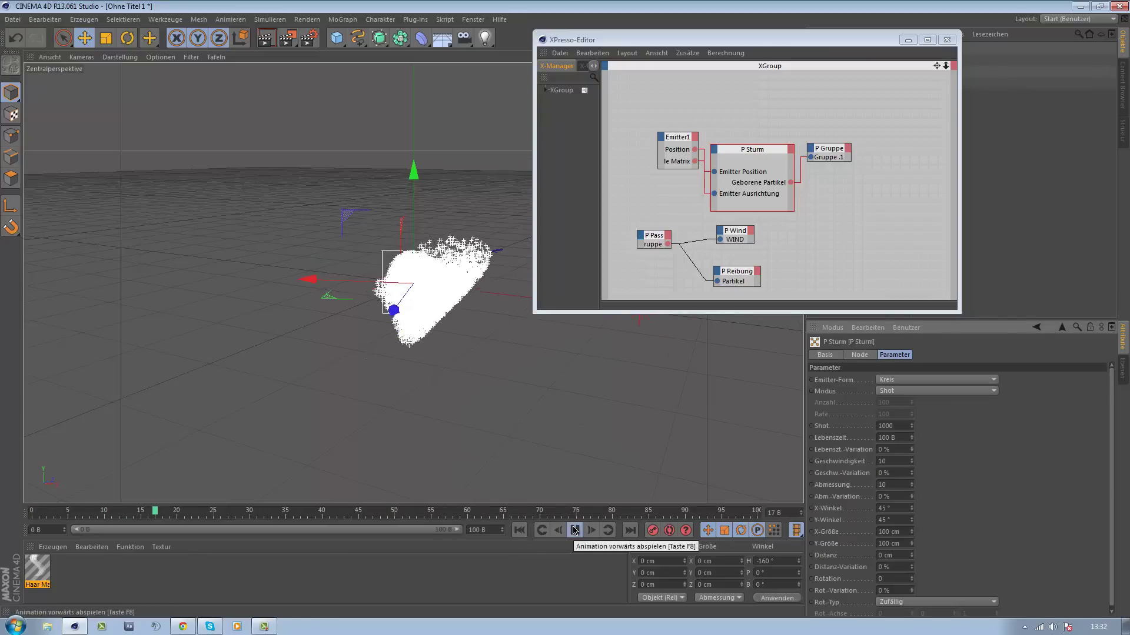
{"action": "left_click", "coordinate": [574, 532]}
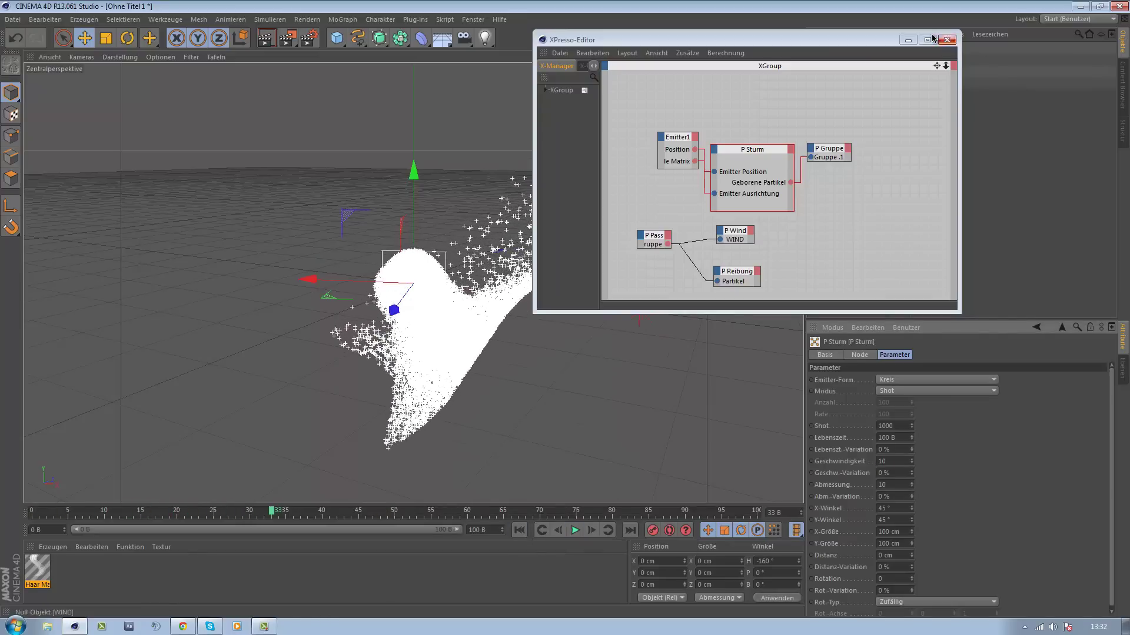
{"action": "left_click", "coordinate": [908, 39]}
- Rotate the Emitter1 and WIND nulls together at frame 40, then replay the stream
{"action": "left_click", "coordinate": [838, 84]}
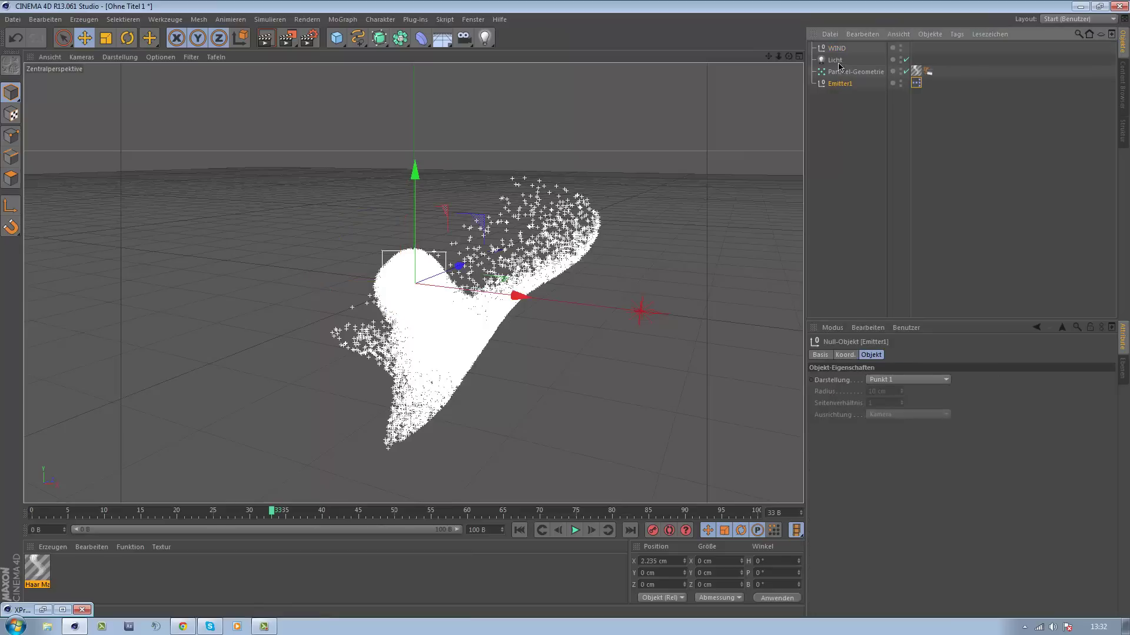
{"action": "left_click", "coordinate": [835, 50], "text": "ctrl"}
{"action": "left_click", "coordinate": [520, 532]}
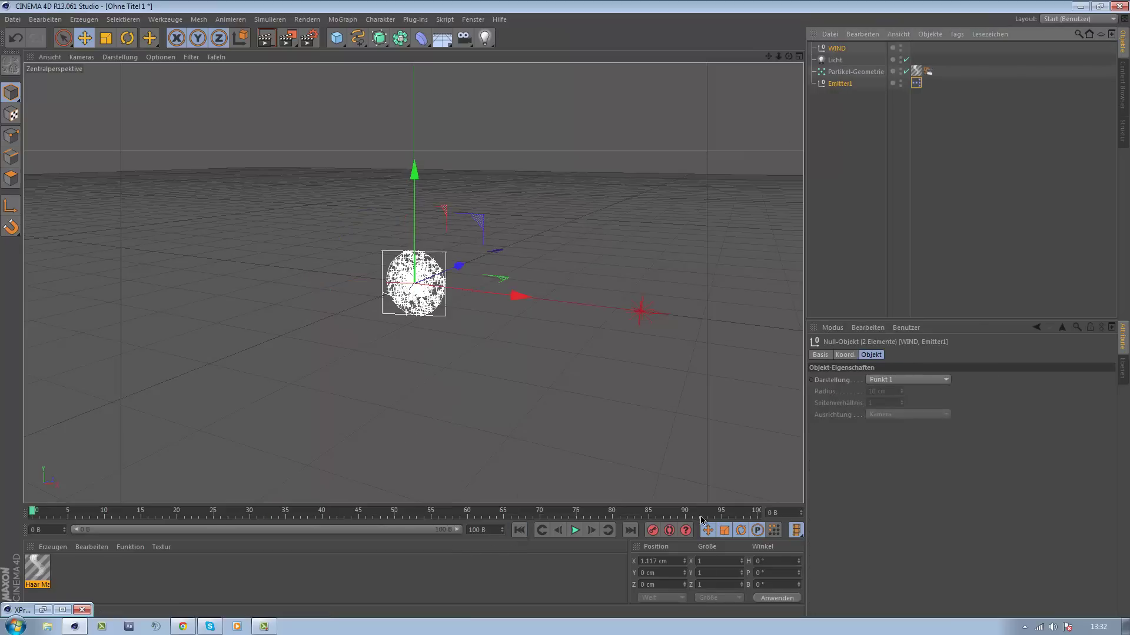
{"action": "left_click", "coordinate": [326, 514]}
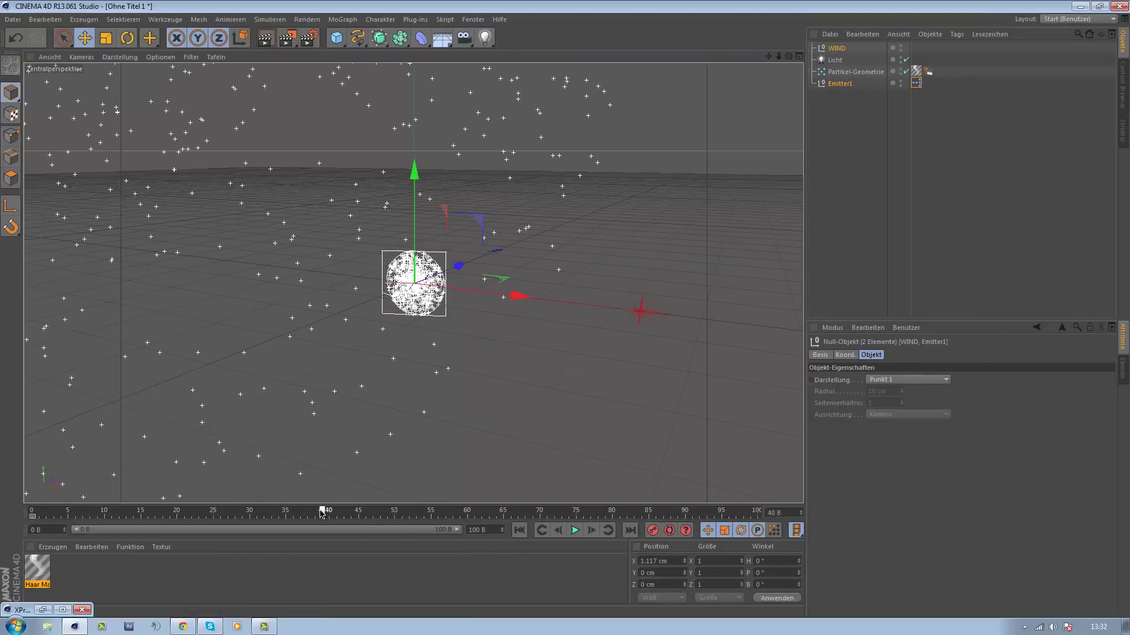
{"action": "key", "text": "r"}
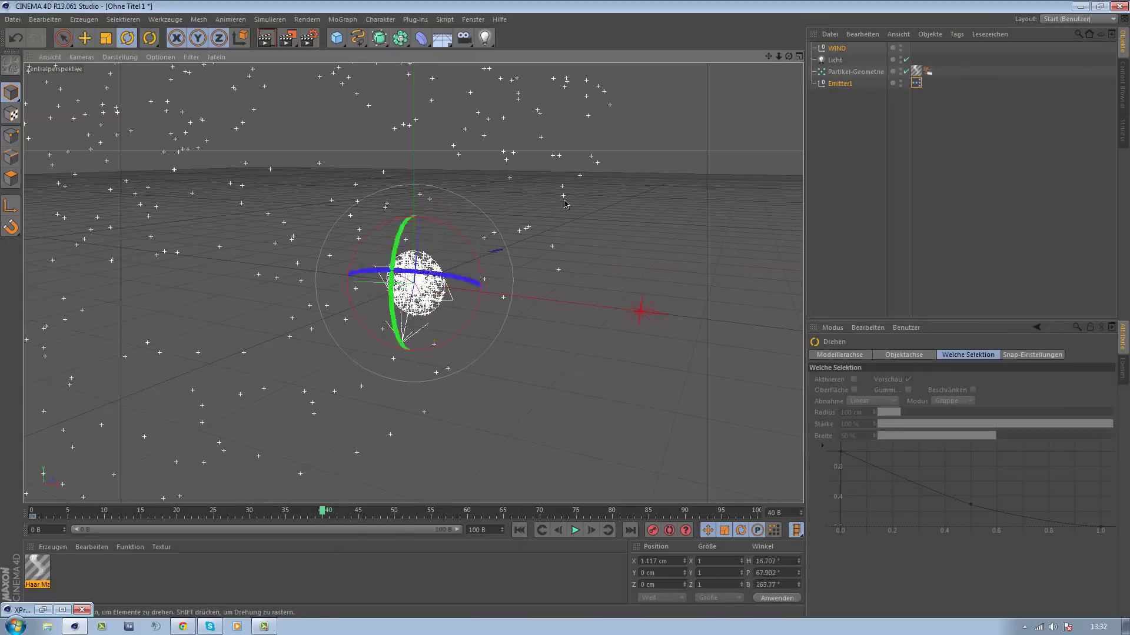
{"action": "left_click_drag", "start_coordinate": [564, 310], "coordinate": [518, 353]}
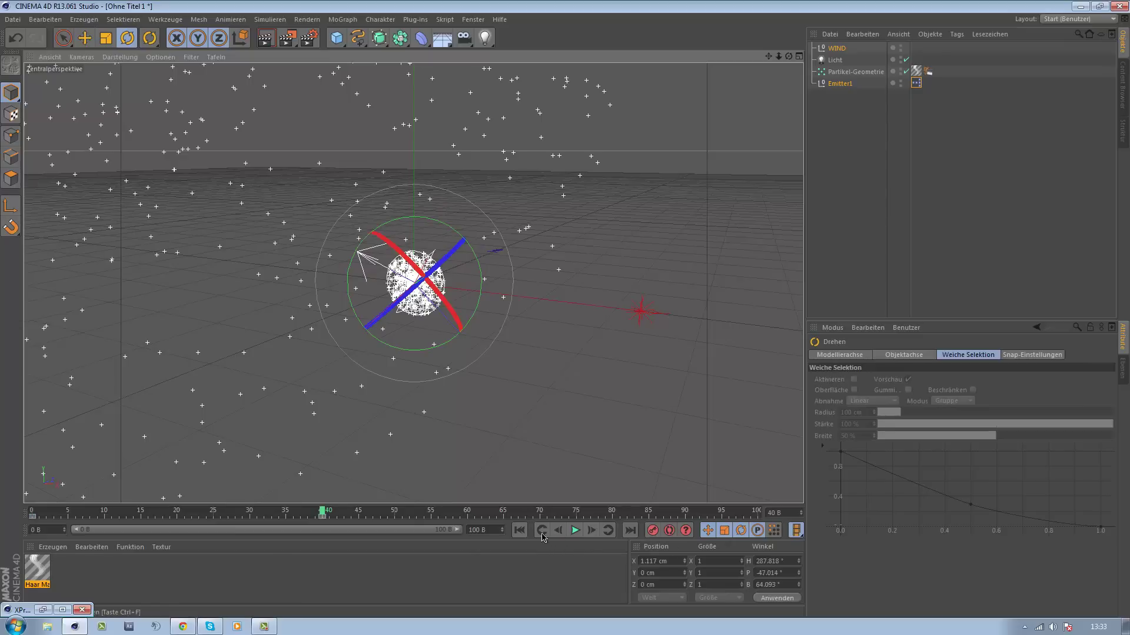
{"action": "left_click", "coordinate": [519, 530]}
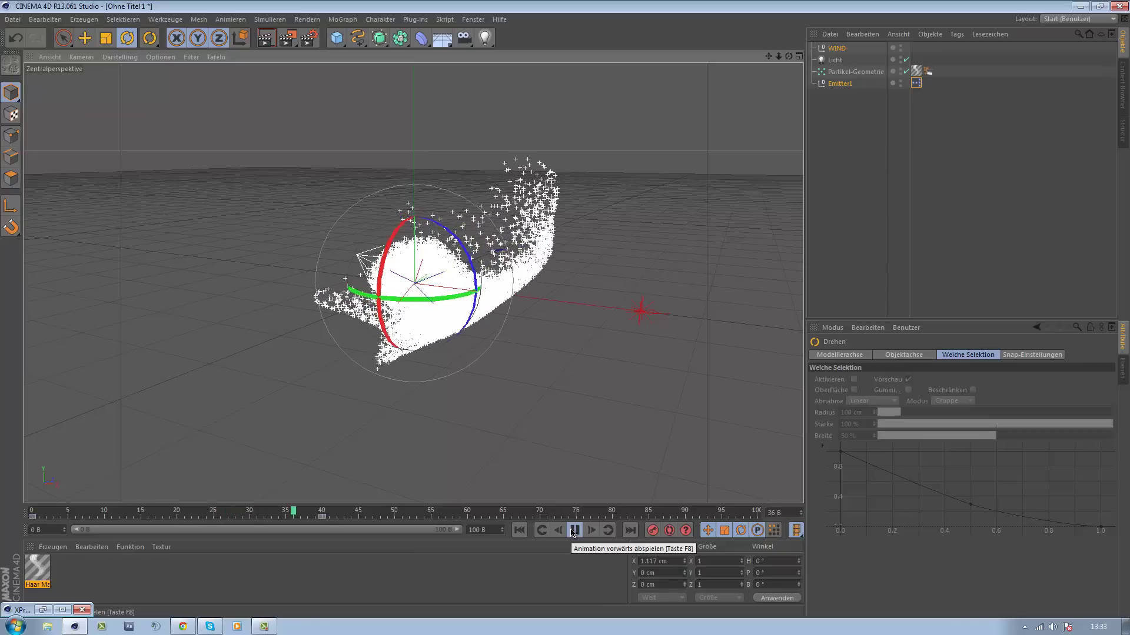
{"action": "left_click", "coordinate": [574, 532]}
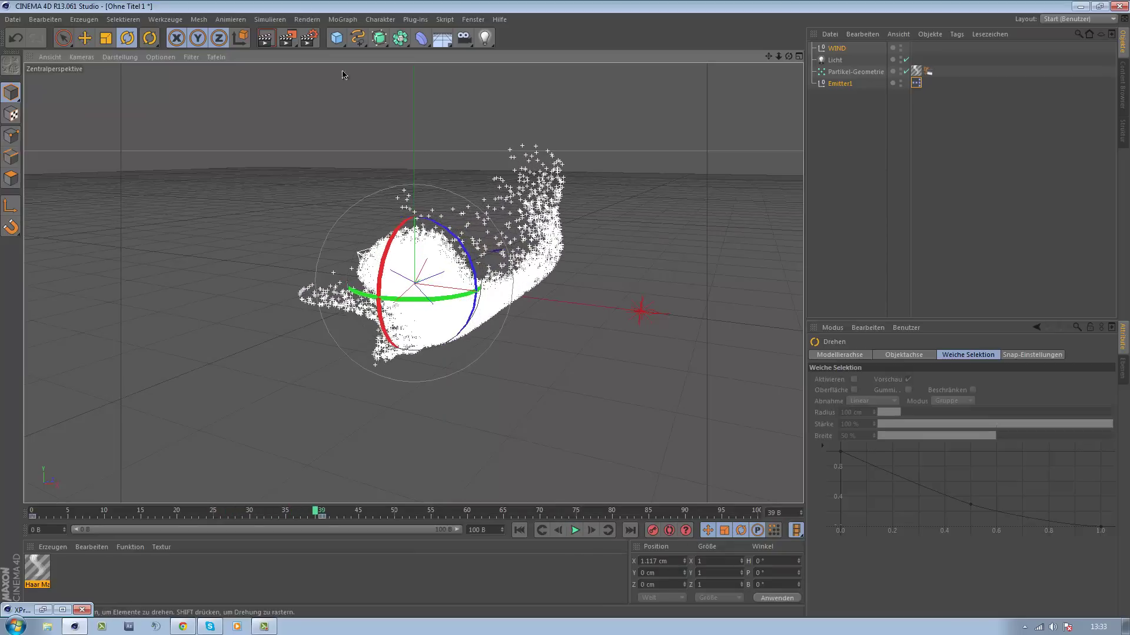
{"action": "left_click", "coordinate": [270, 19]}
- Place the Thinking Particles settings beside the viewport and render the 51000-particle cloud at frame 50
{"action": "left_click", "coordinate": [359, 92]}
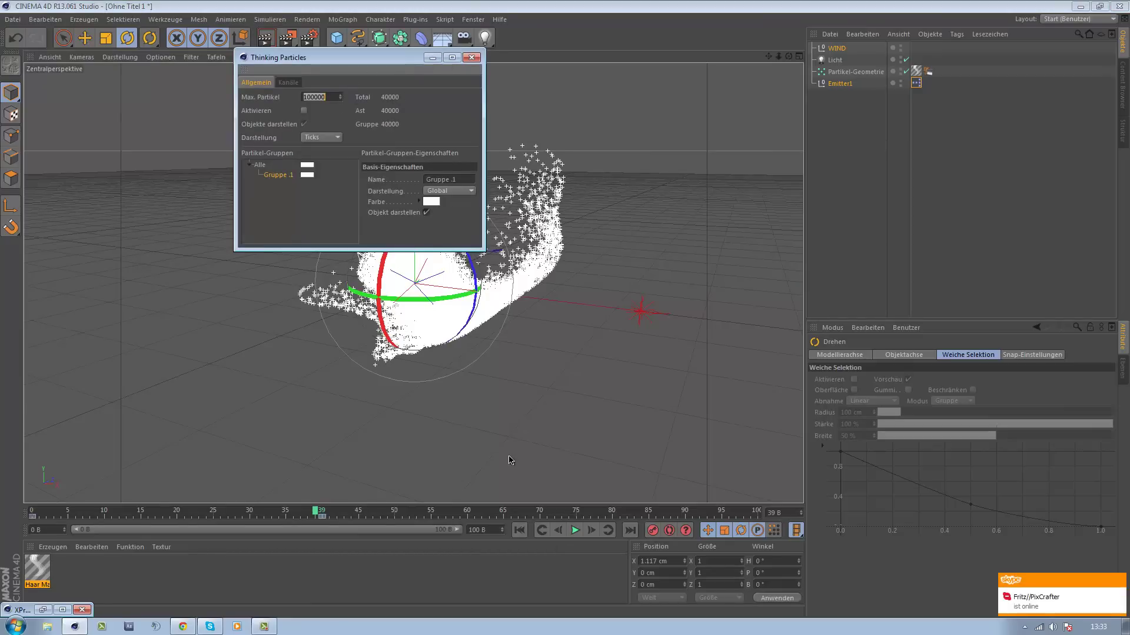
{"action": "left_click", "coordinate": [432, 57]}
{"action": "left_click", "coordinate": [130, 610]}
{"action": "left_click_drag", "start_coordinate": [330, 57], "coordinate": [707, 69]}
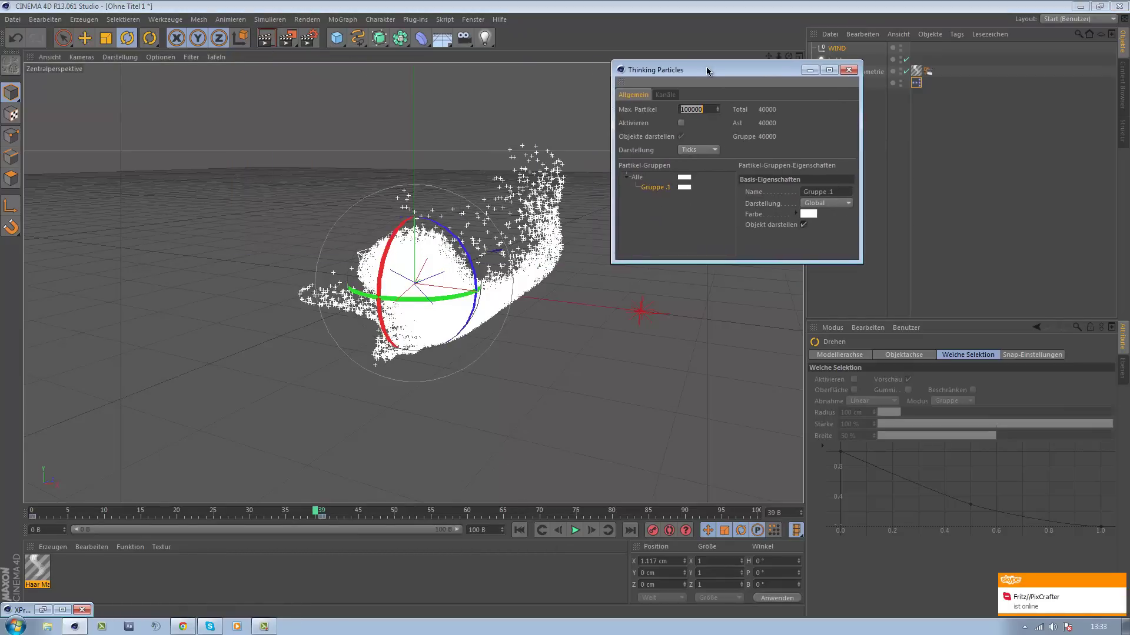
{"action": "left_click", "coordinate": [575, 531]}
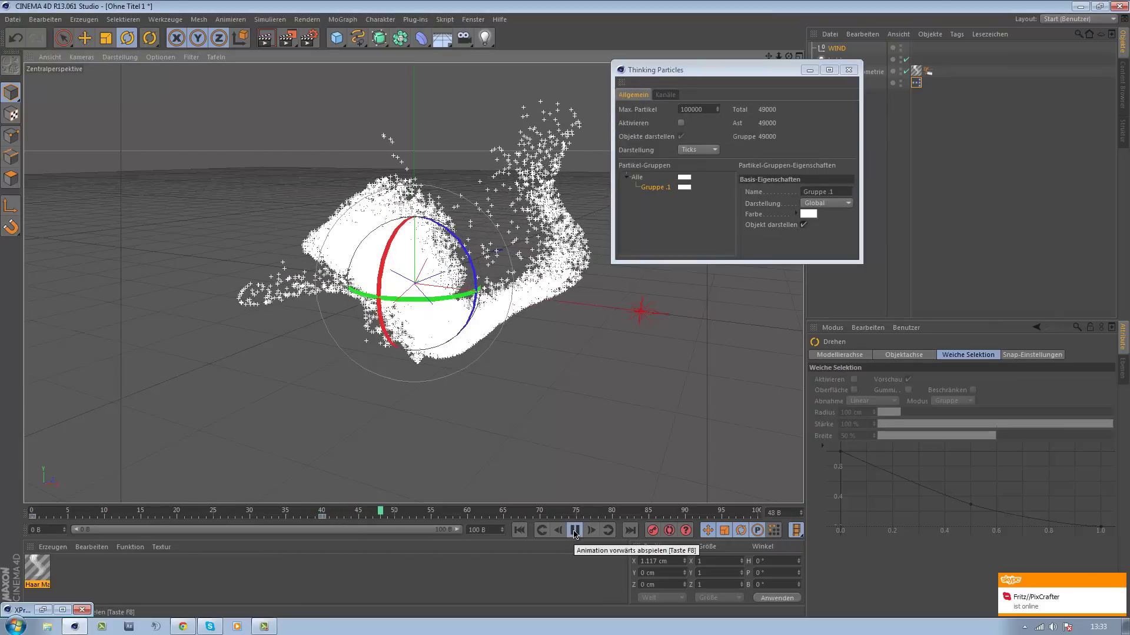
{"action": "left_click", "coordinate": [575, 531]}
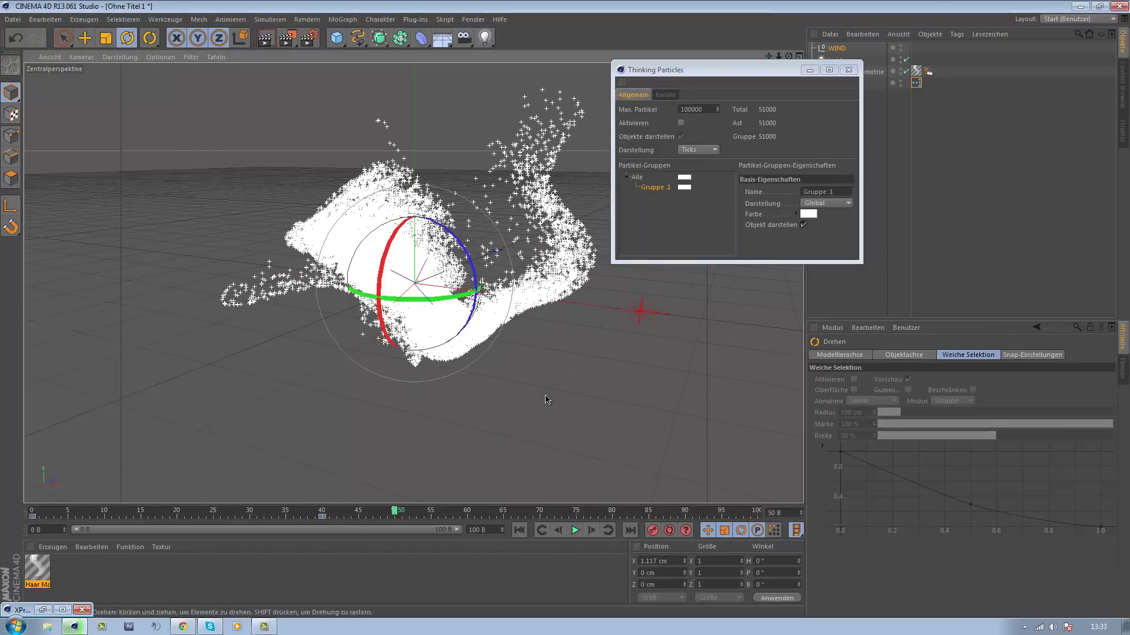
{"action": "key", "text": "ctrl+r"}
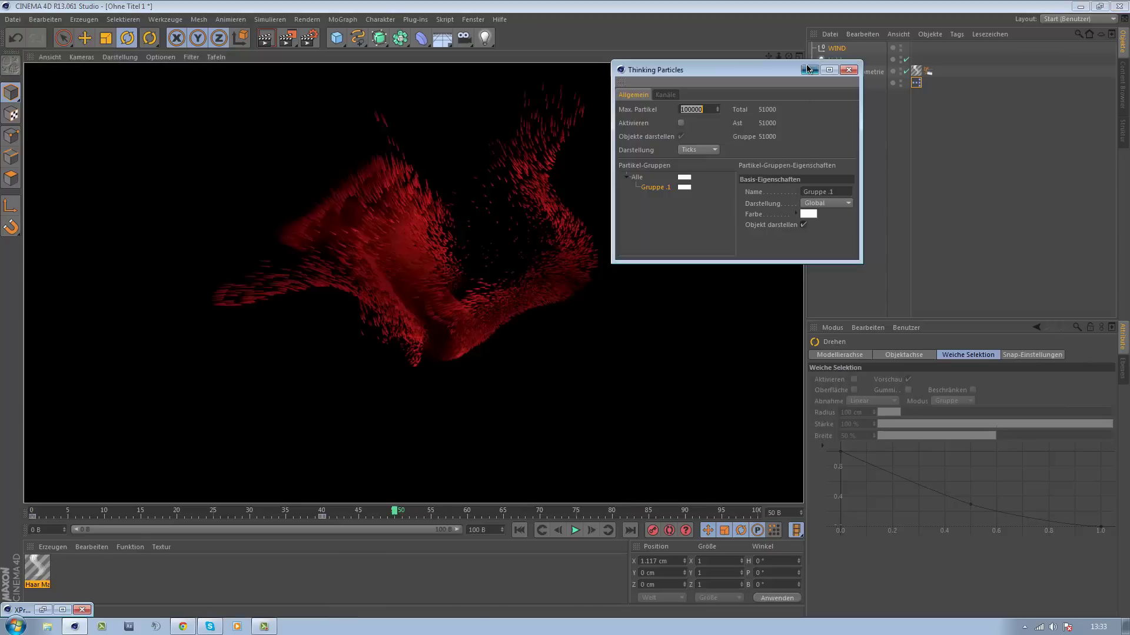
{"action": "left_click", "coordinate": [809, 70]}
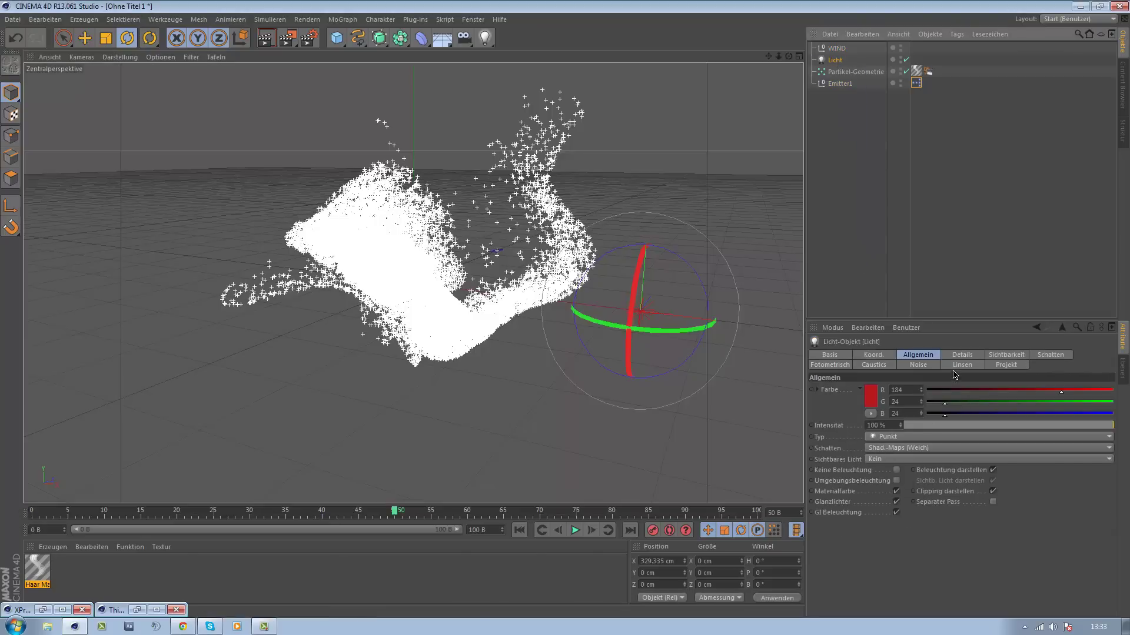
- Set the Licht light's Noise to Beides and replay the simulation to frame 43
{"action": "left_click", "coordinate": [918, 365]}
{"action": "left_click", "coordinate": [912, 390]}
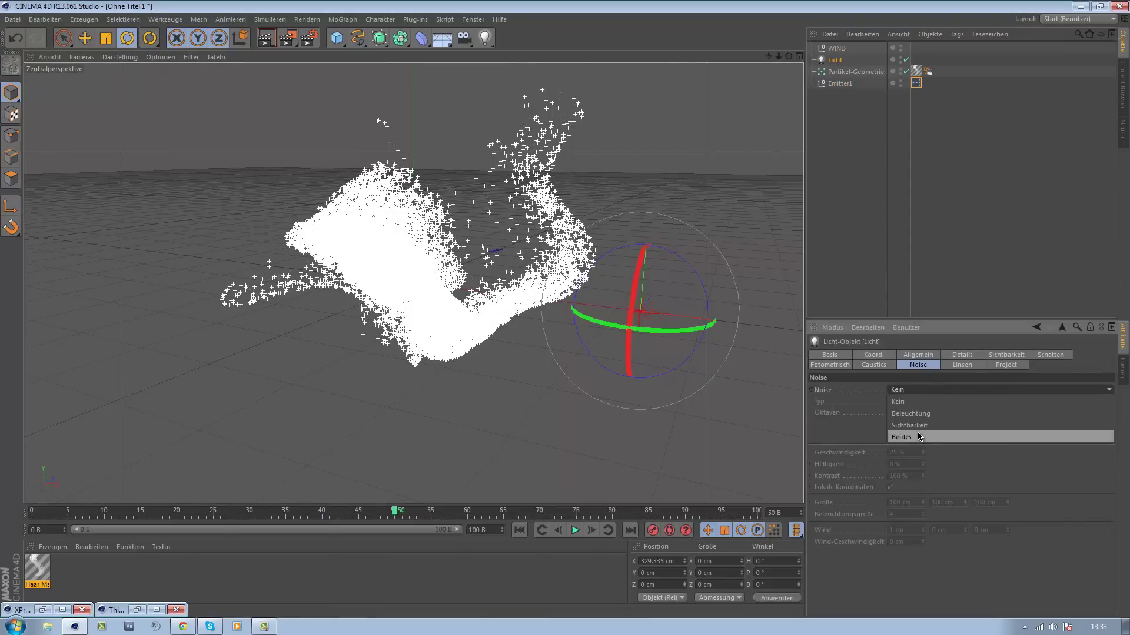
{"action": "left_click", "coordinate": [919, 440]}
{"action": "left_click", "coordinate": [519, 530]}
{"action": "left_click", "coordinate": [575, 530]}
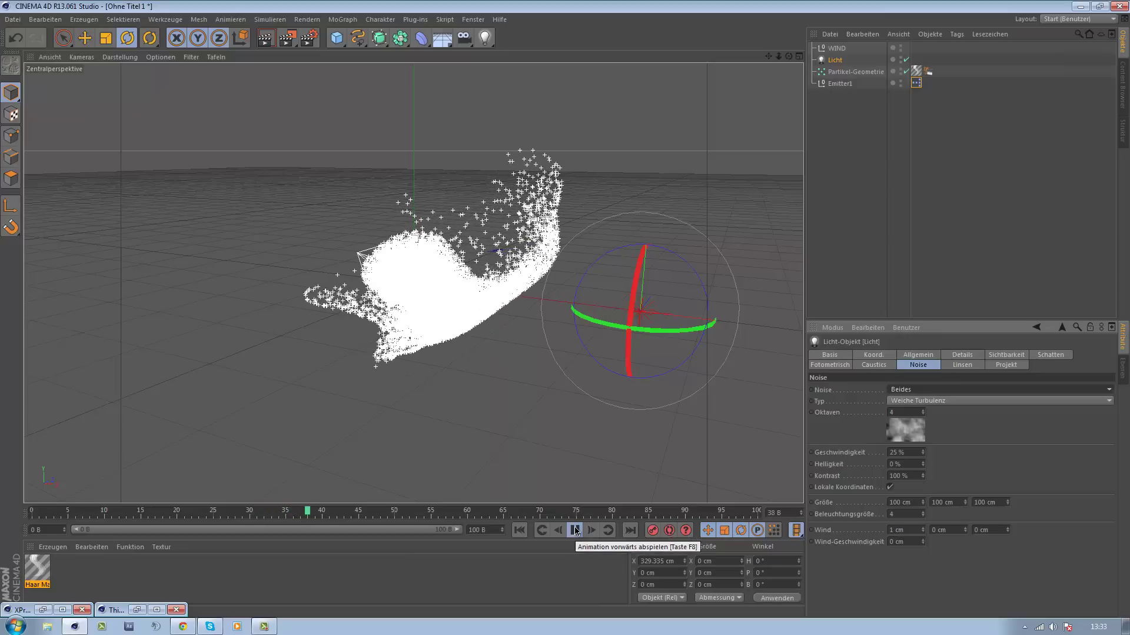
{"action": "left_click", "coordinate": [575, 531]}
- Close the Facebook tab in the browser and return to Cinema 4D
{"action": "left_click", "coordinate": [265, 626]}
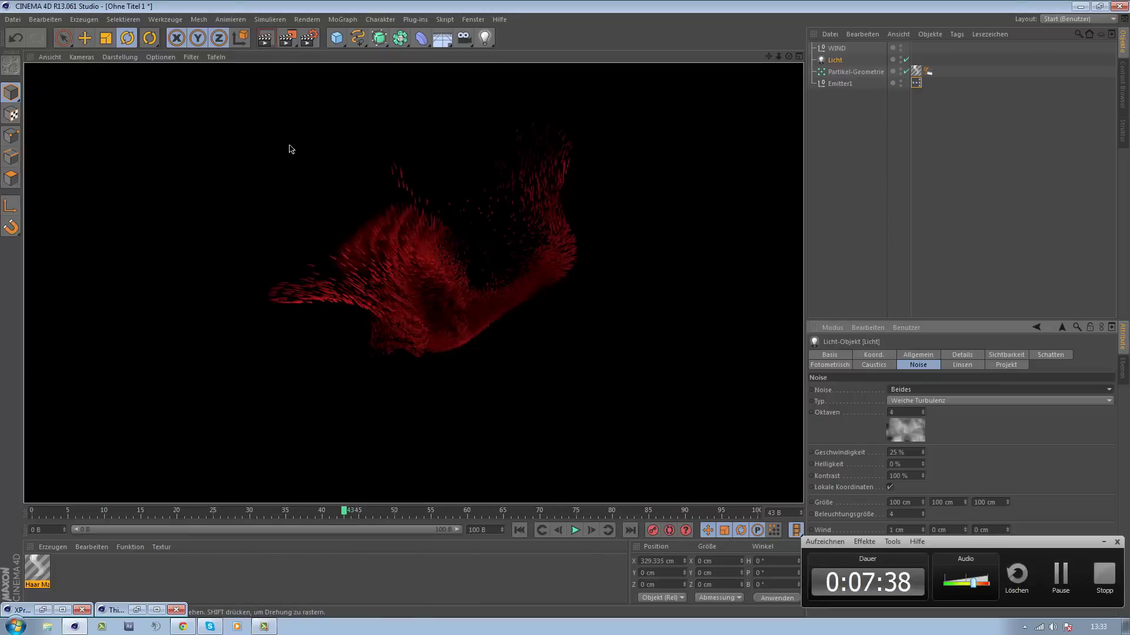
{"action": "left_click", "coordinate": [182, 626]}
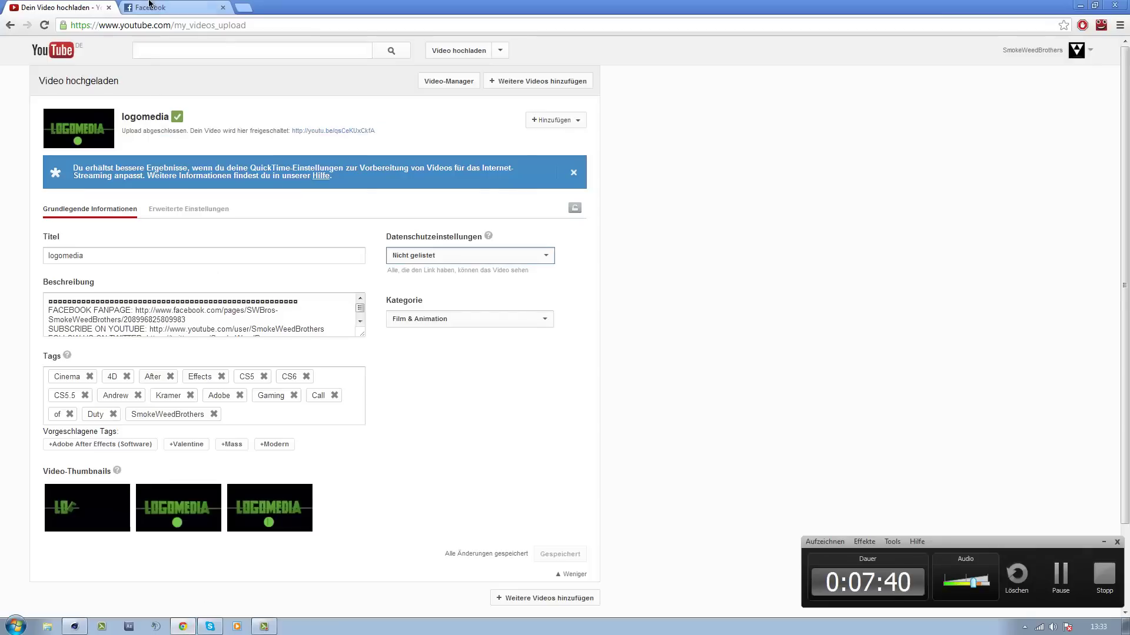
{"action": "left_click", "coordinate": [149, 7]}
{"action": "left_click", "coordinate": [222, 7]}
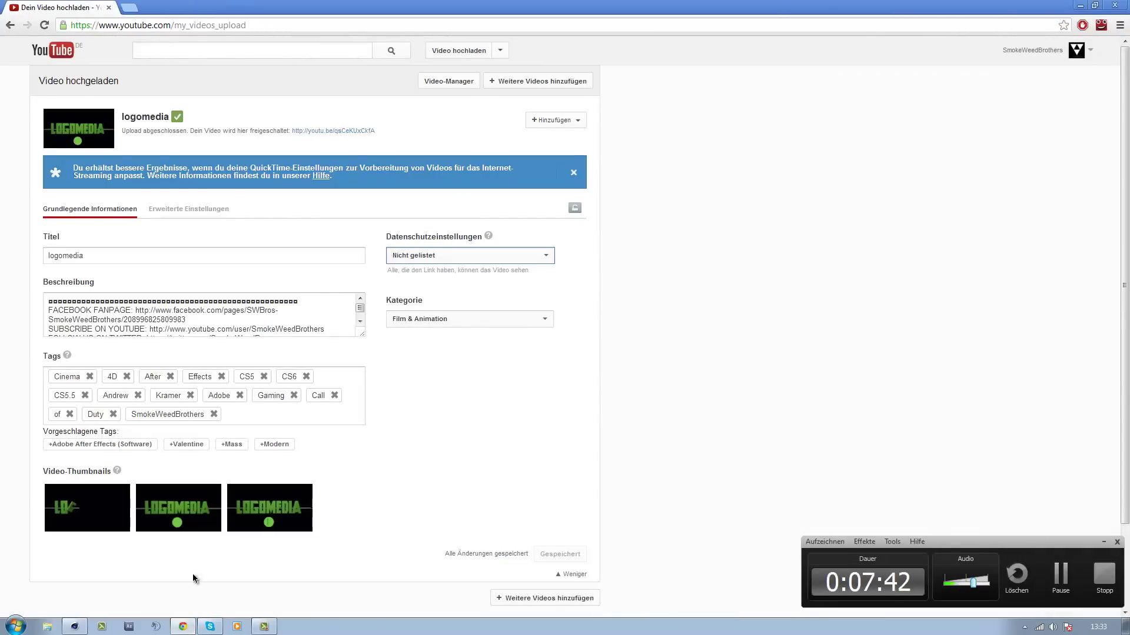
{"action": "left_click", "coordinate": [86, 627]}
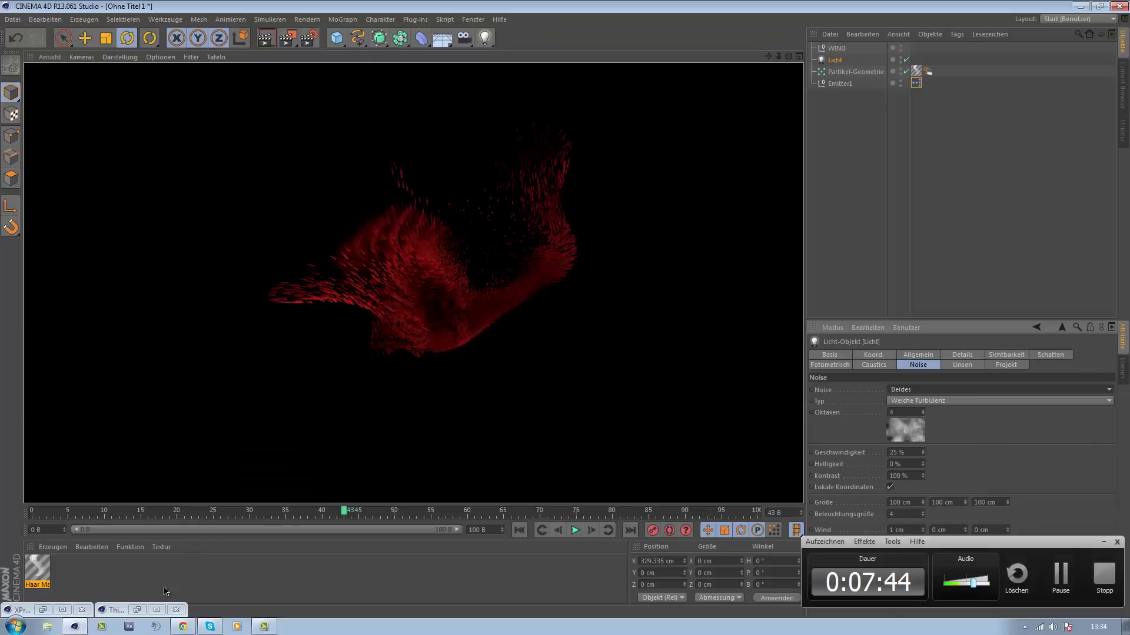